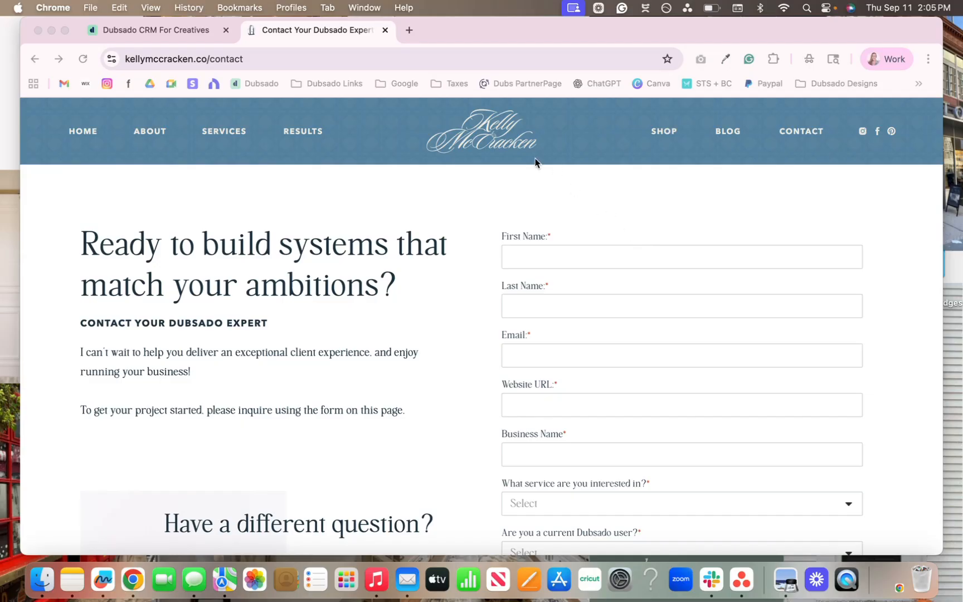
Examine the website's contact page and all the questions in its embedded inquiry form, from First Name to the referral question.
scroll(679, 234, down, 2)
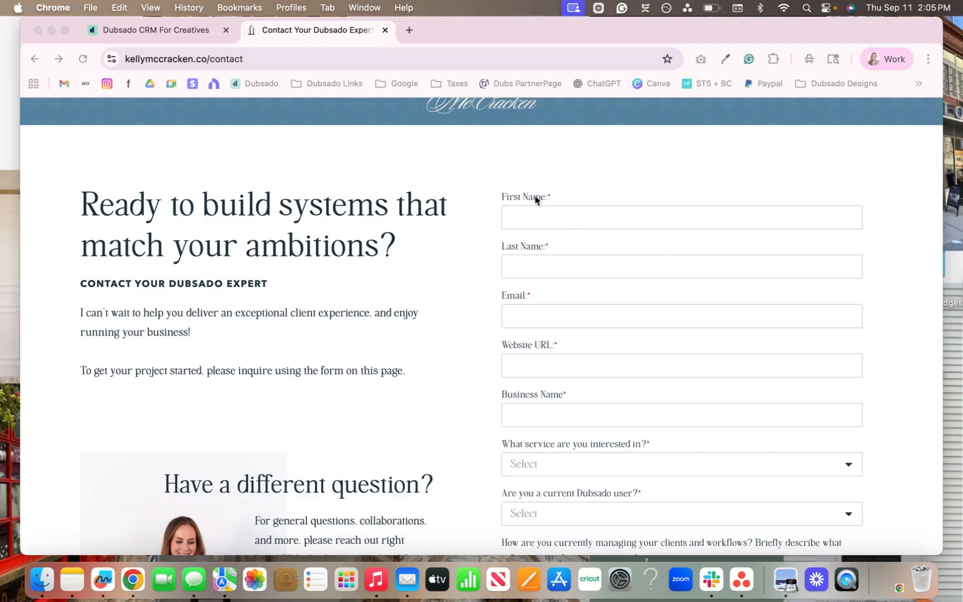
scroll(544, 245, down, 2)
scroll(542, 244, down, 6)
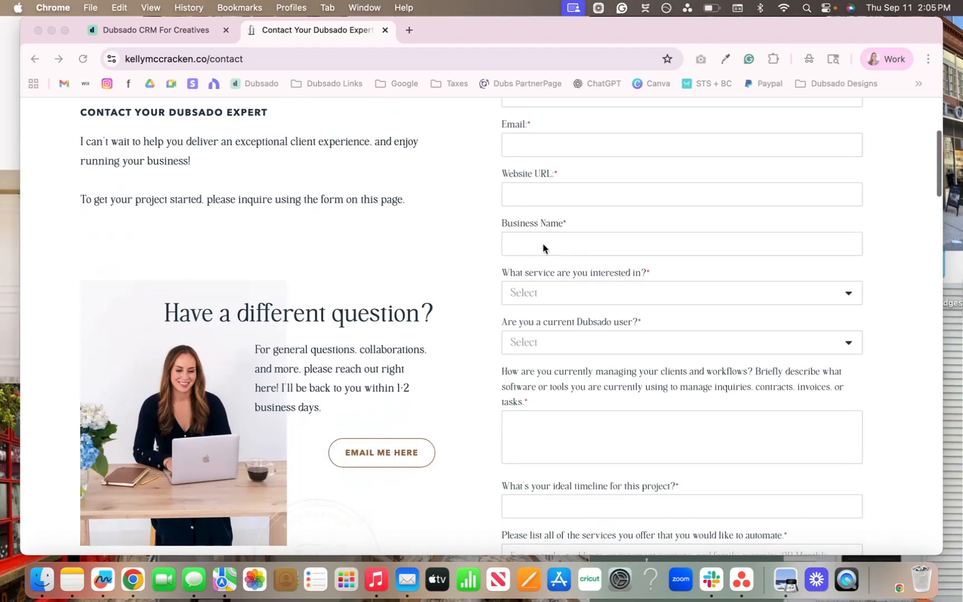
scroll(542, 243, up, 6)
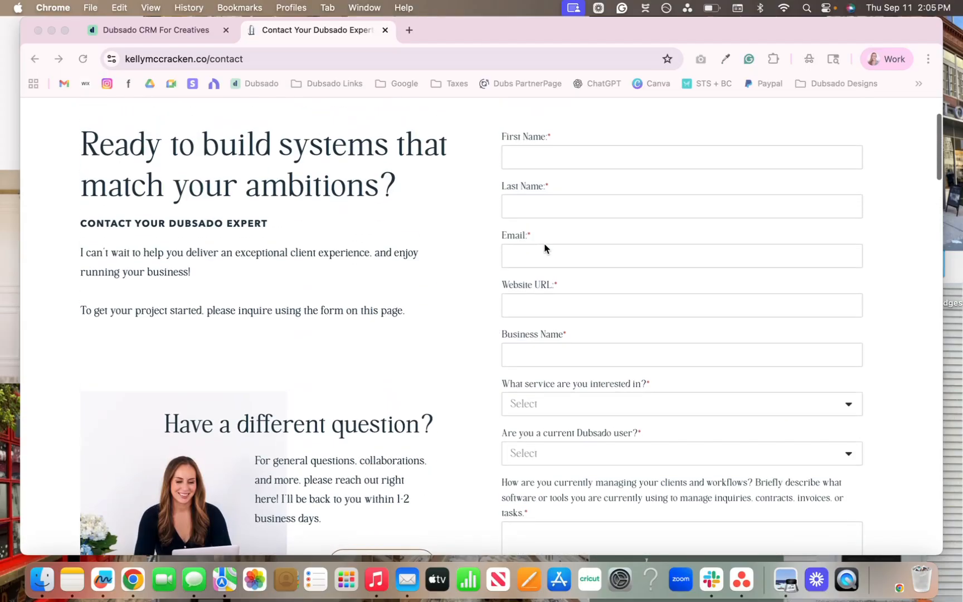
scroll(543, 243, up, 3)
scroll(600, 305, down, 6)
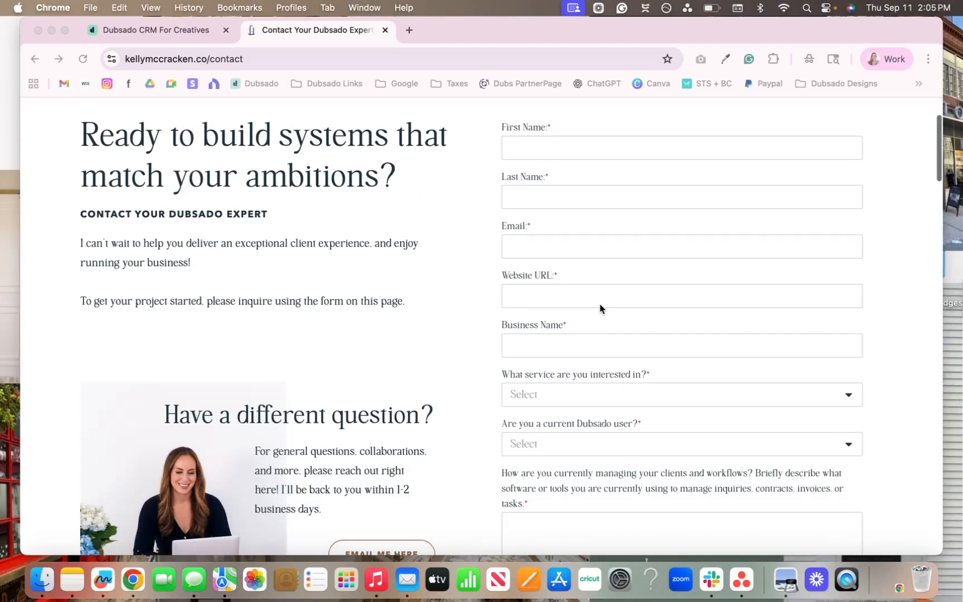
scroll(600, 308, down, 4)
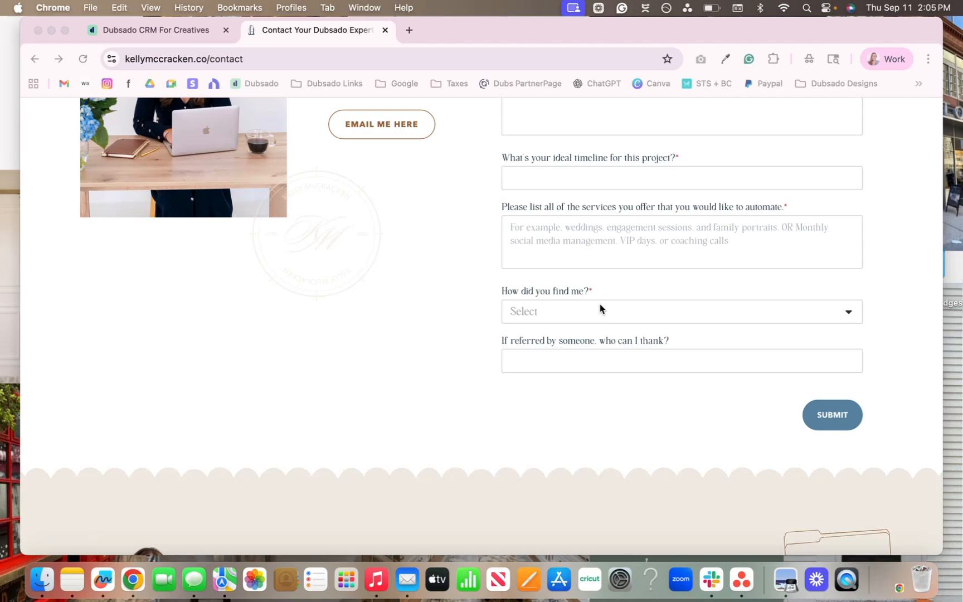
scroll(600, 308, up, 9)
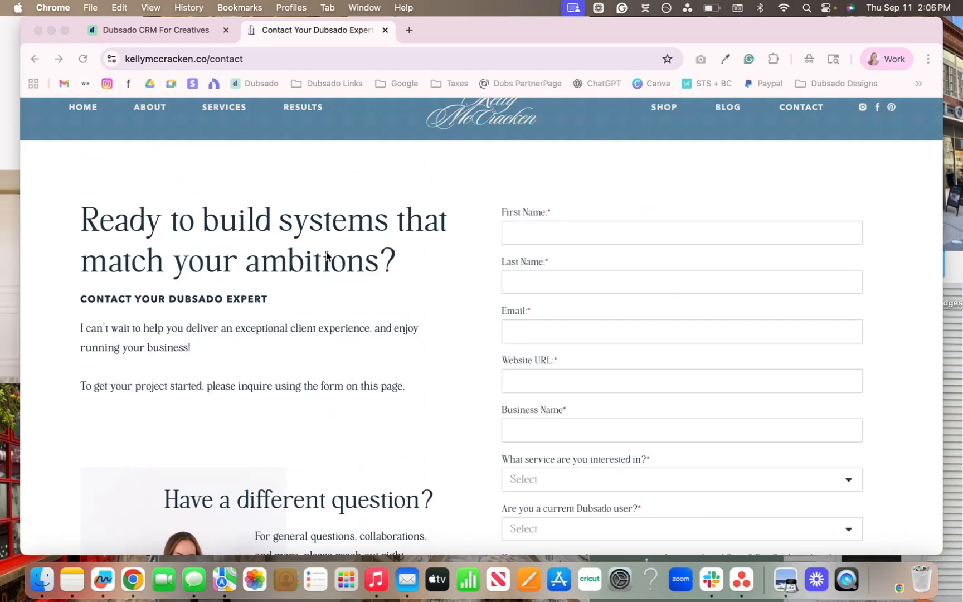
scroll(556, 366, down, 1)
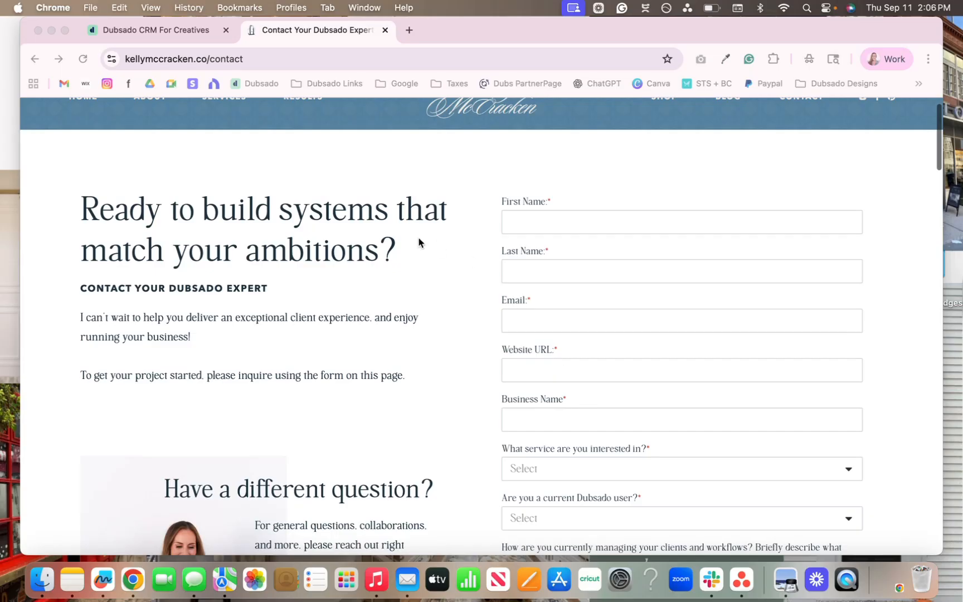
scroll(441, 298, down, 7)
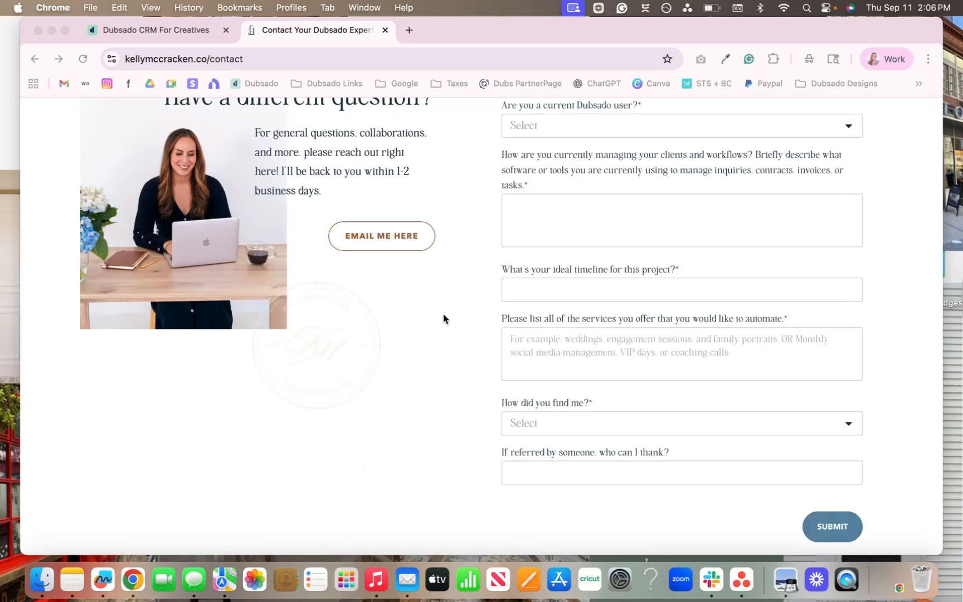
scroll(443, 318, up, 3)
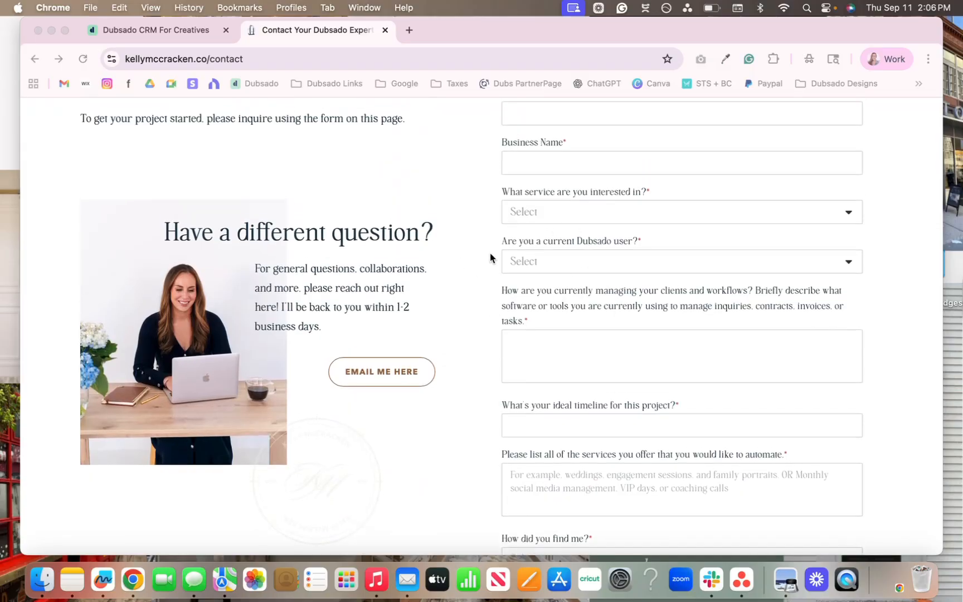
scroll(518, 226, up, 1)
scroll(516, 223, up, 1)
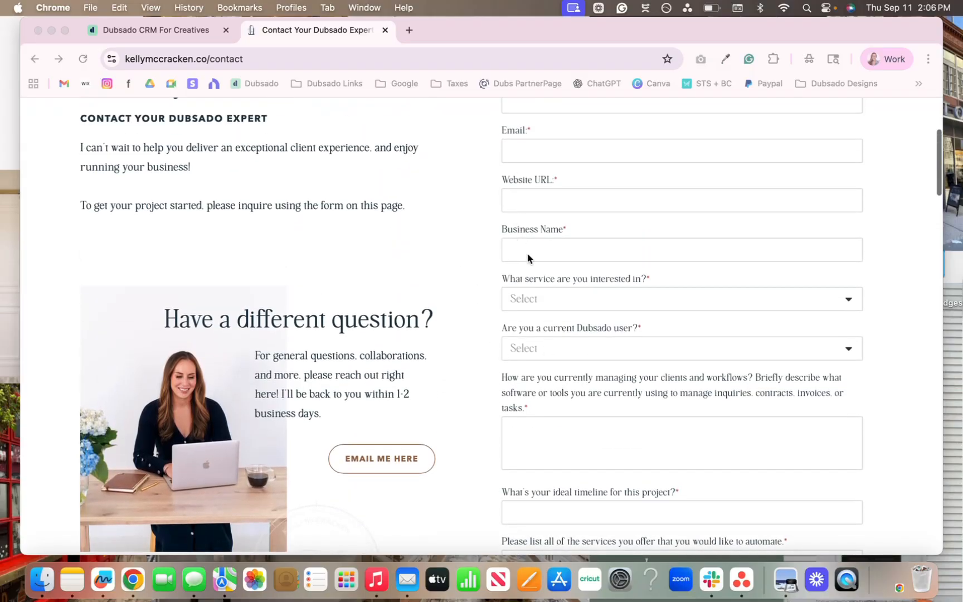
scroll(524, 205, up, 1)
scroll(546, 253, up, 2)
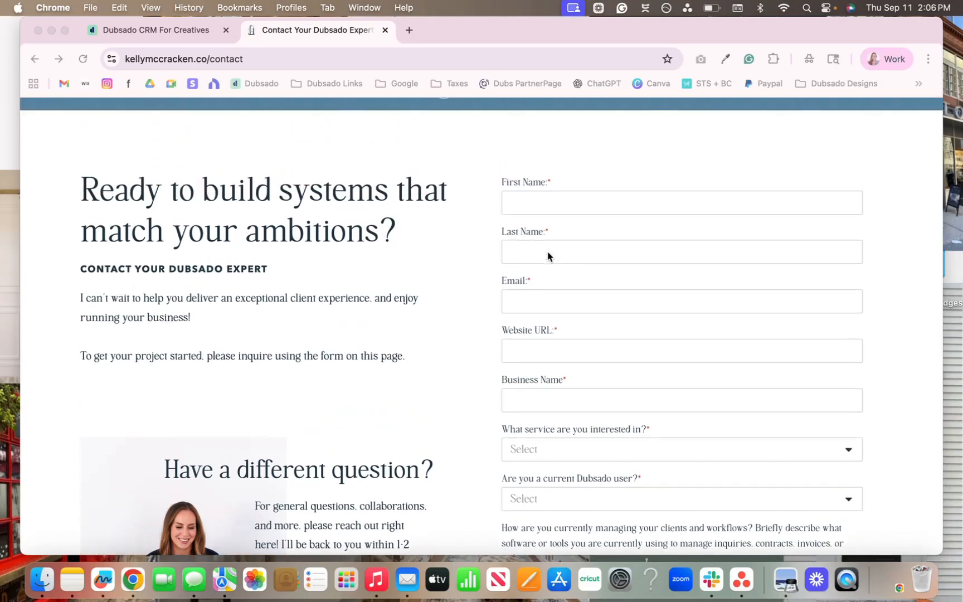
scroll(548, 256, down, 2)
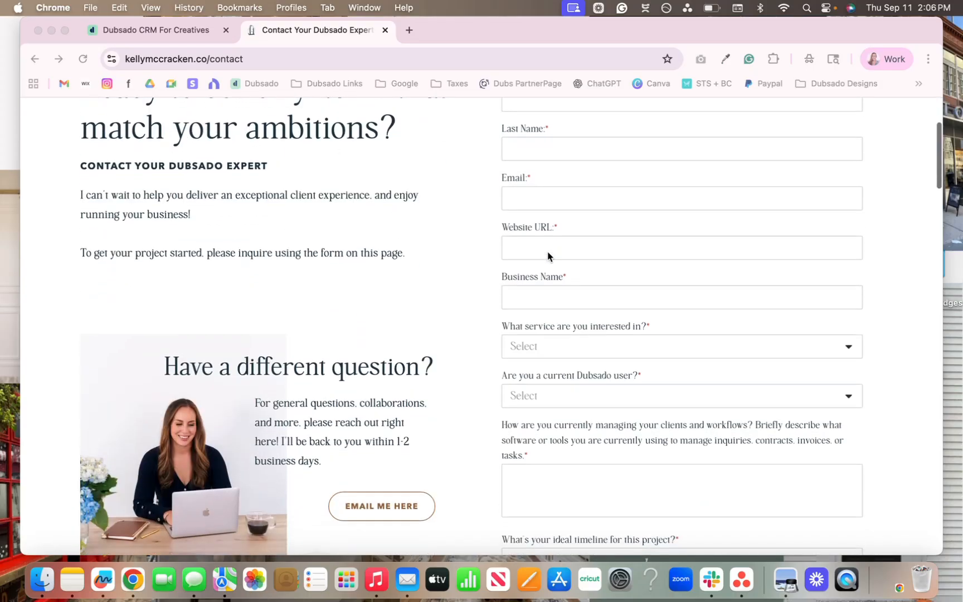
scroll(538, 271, down, 4)
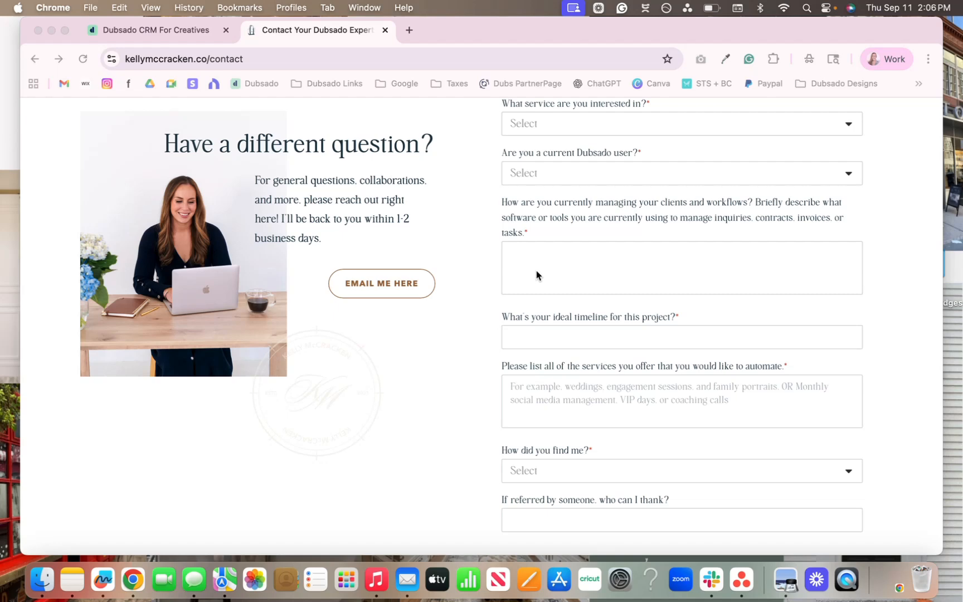
scroll(537, 275, up, 5)
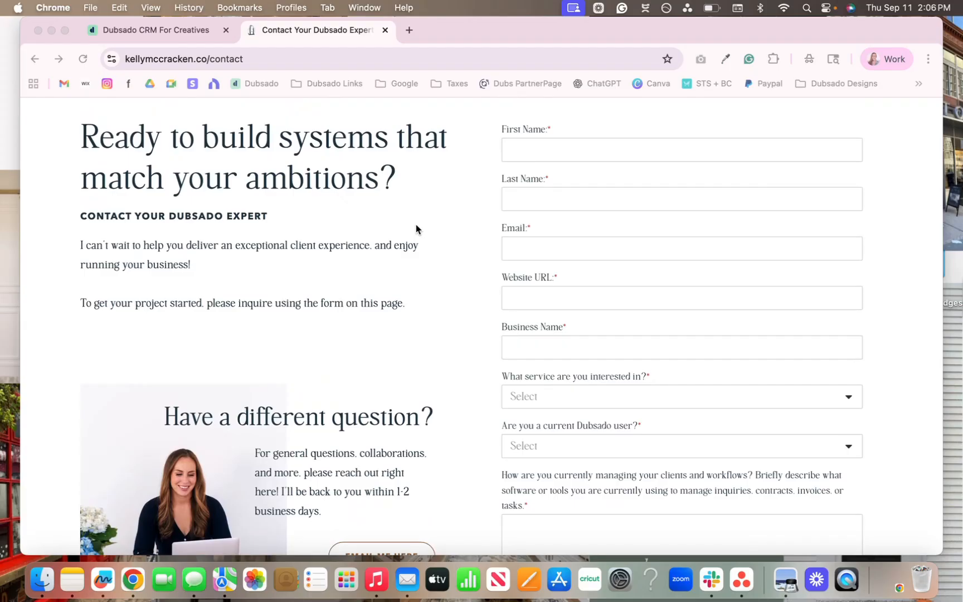
Switch to the Dubsado form builder and examine the lead capture form's embed code and direct link, comparing with the website's contact page.
click(154, 33)
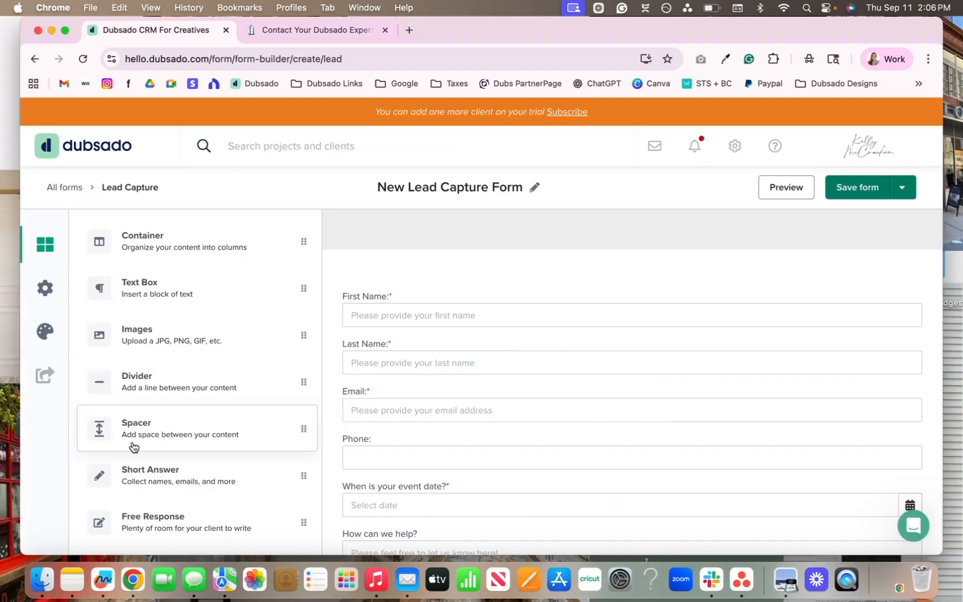
scroll(123, 320, down, 2)
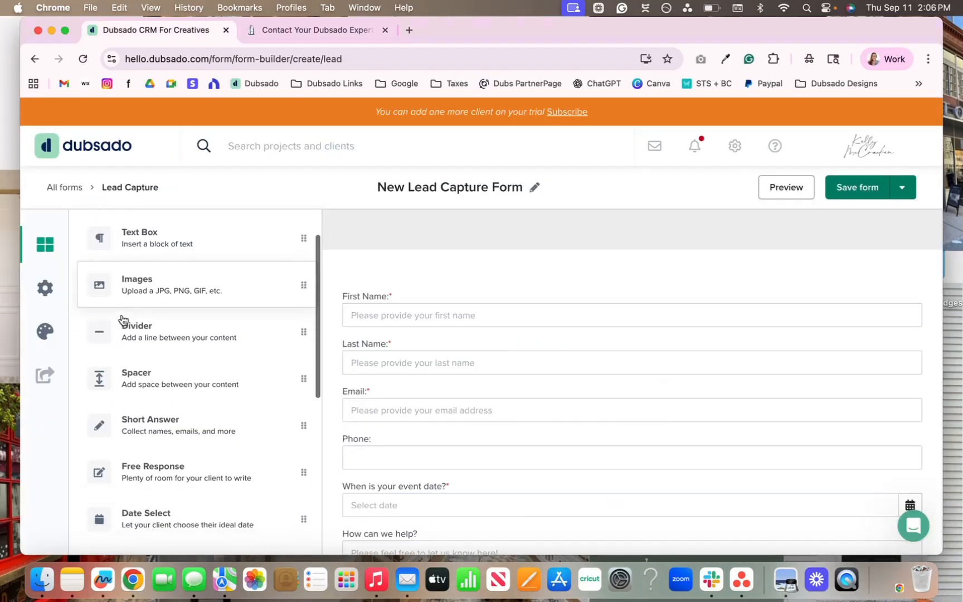
click(49, 373)
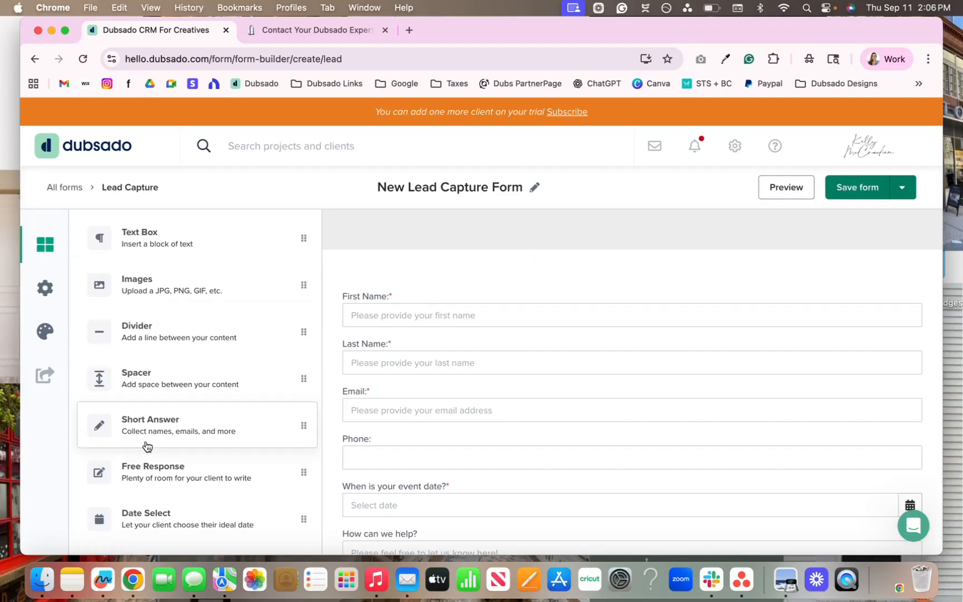
scroll(176, 411, down, 2)
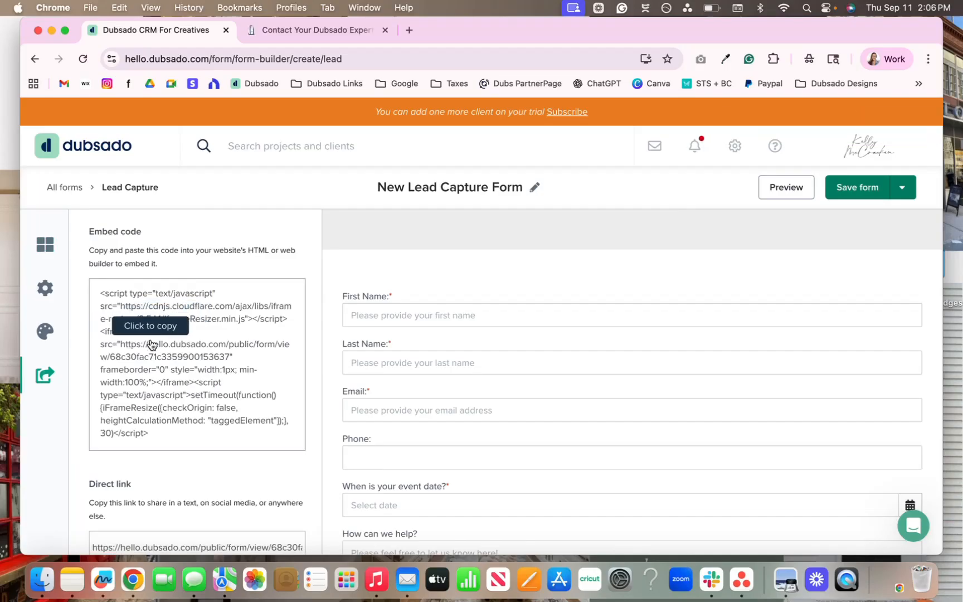
scroll(181, 342, down, 1)
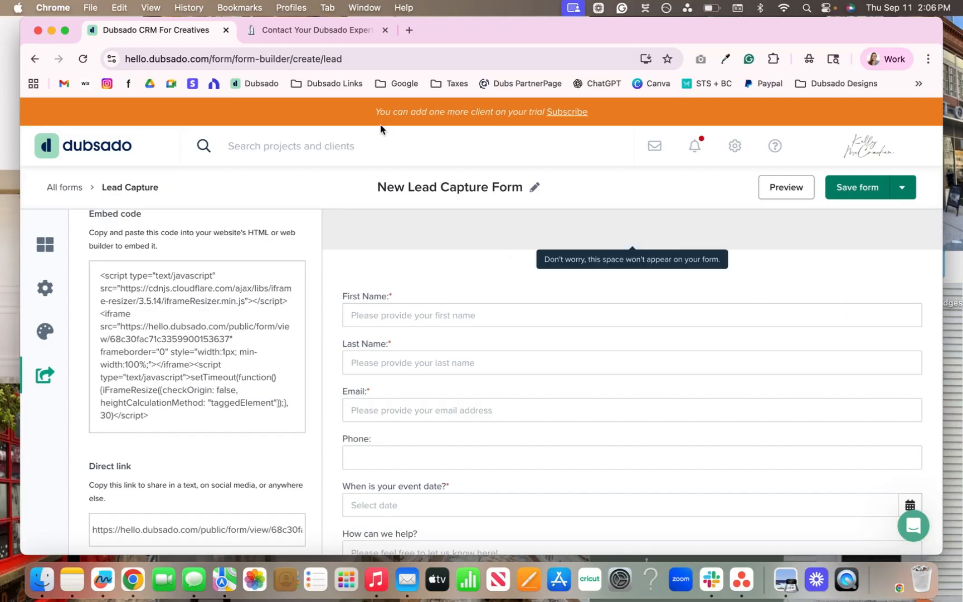
click(332, 35)
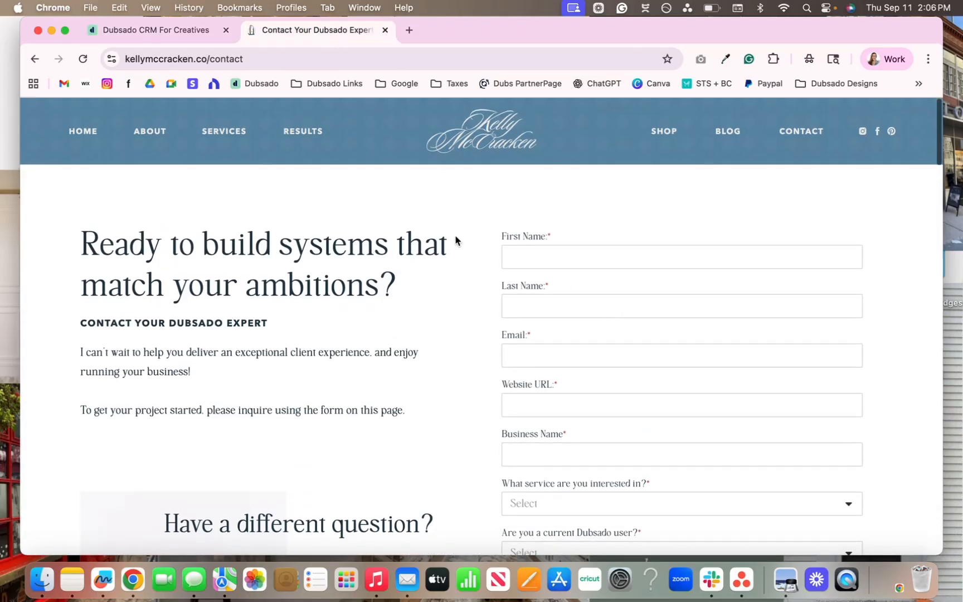
click(186, 31)
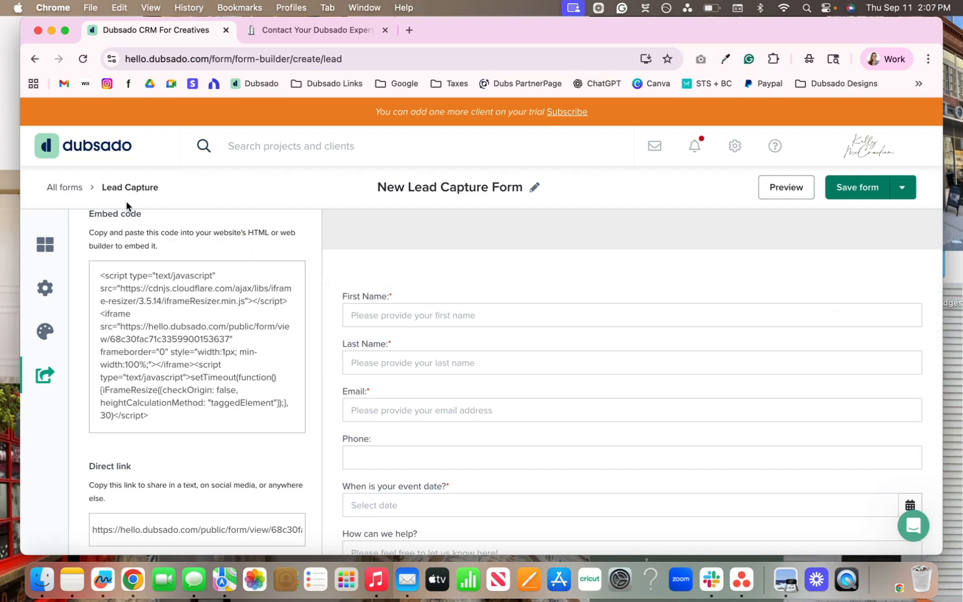
scroll(470, 354, down, 3)
scroll(470, 353, up, 3)
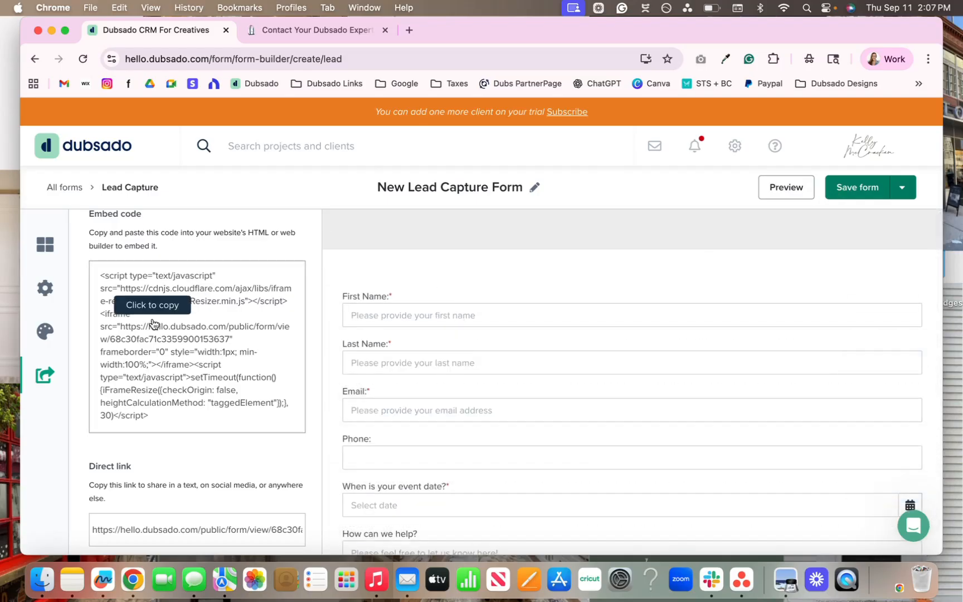
Add a two-column container above the First Name field of the lead capture form.
click(45, 246)
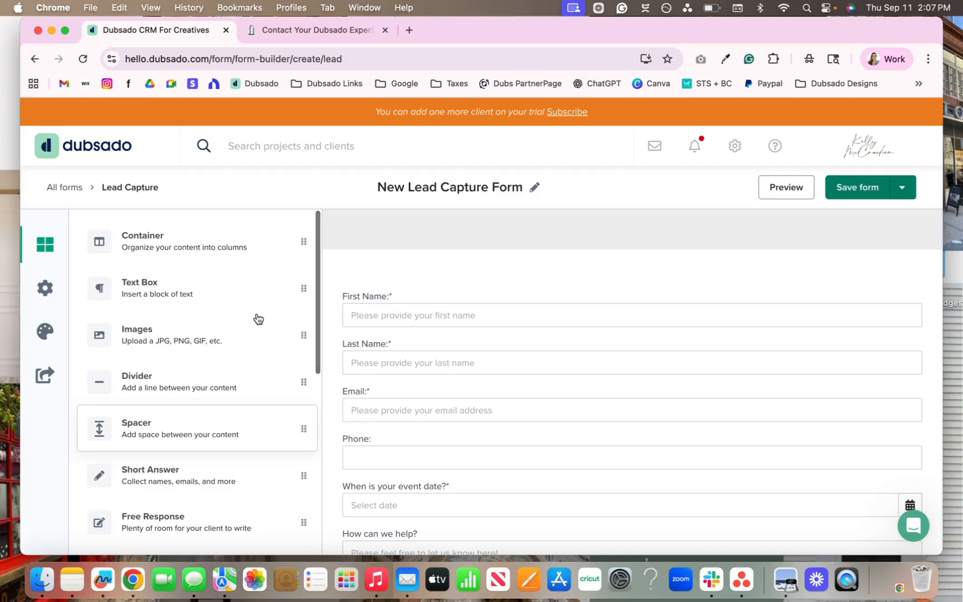
mouse_move(224, 234)
mouse_down()
mouse_move(196, 236)
mouse_move(223, 237)
mouse_up()
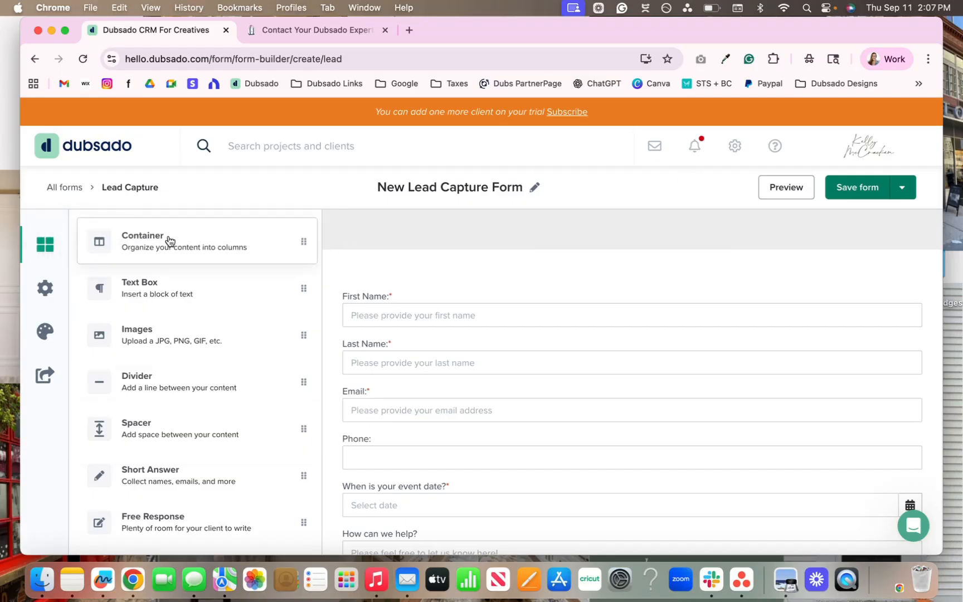
drag(135, 249, 607, 314)
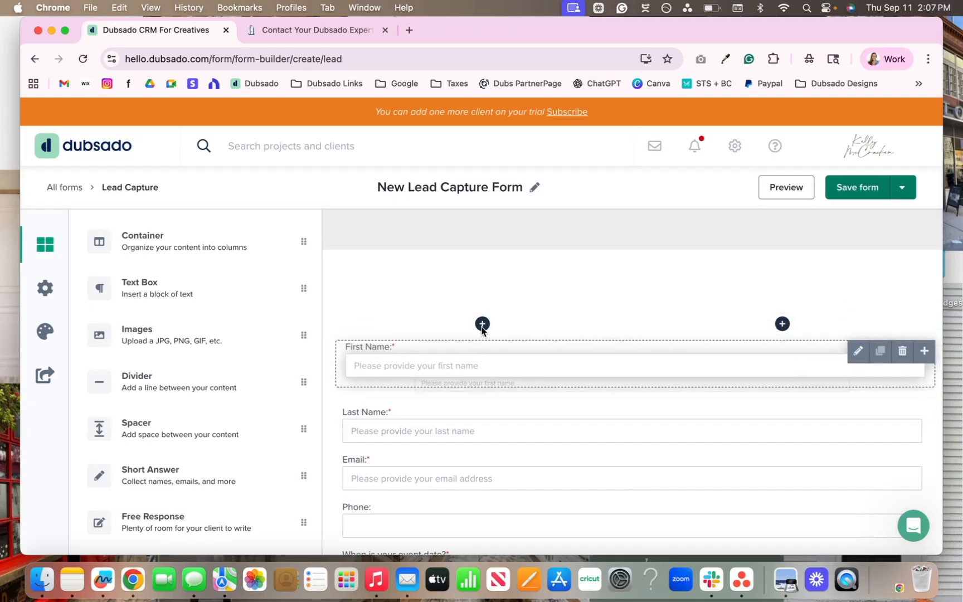
click(492, 284)
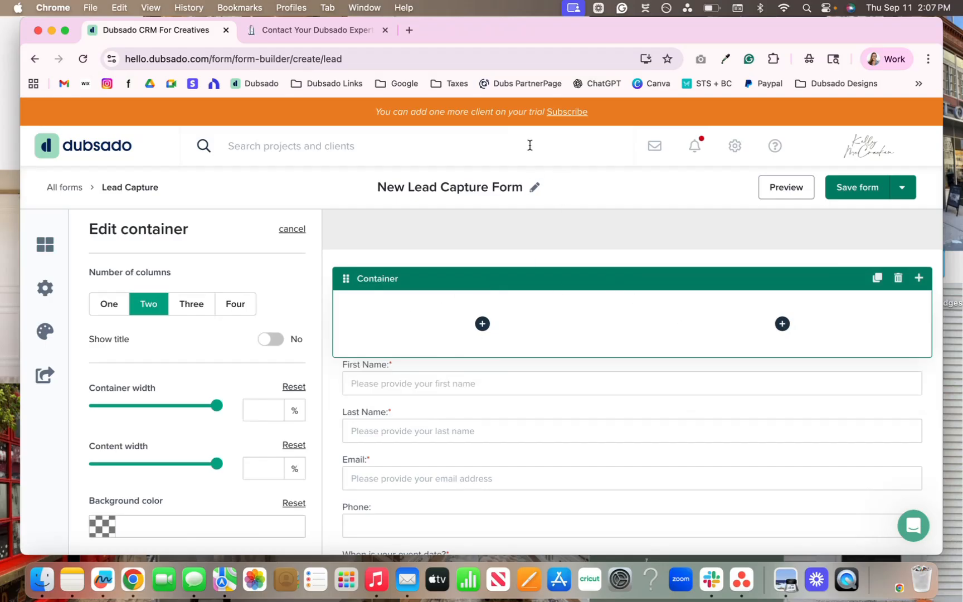
Move First Name into the container's first column with Email and Phone beneath it, and Last Name into the second column.
click(323, 39)
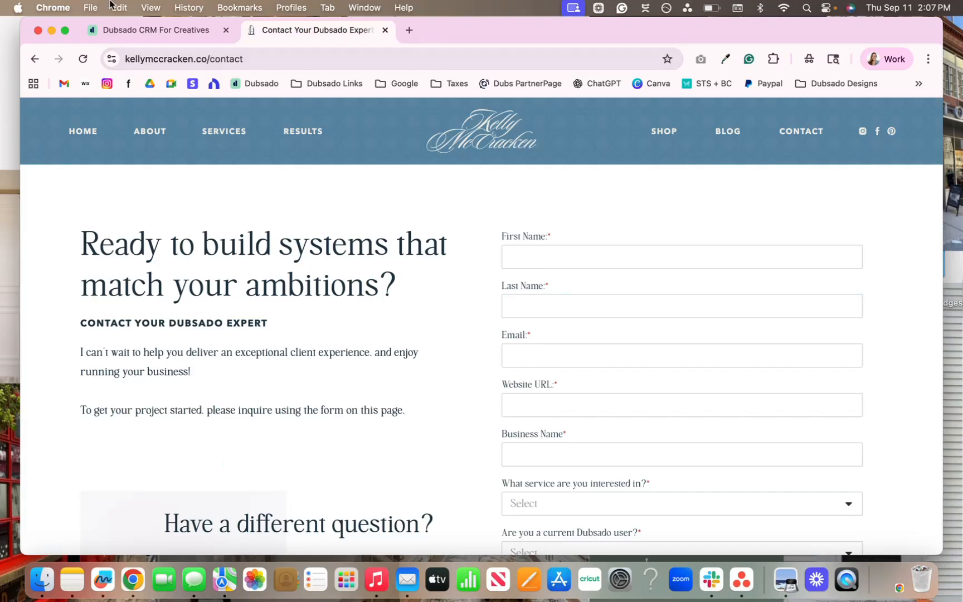
click(153, 29)
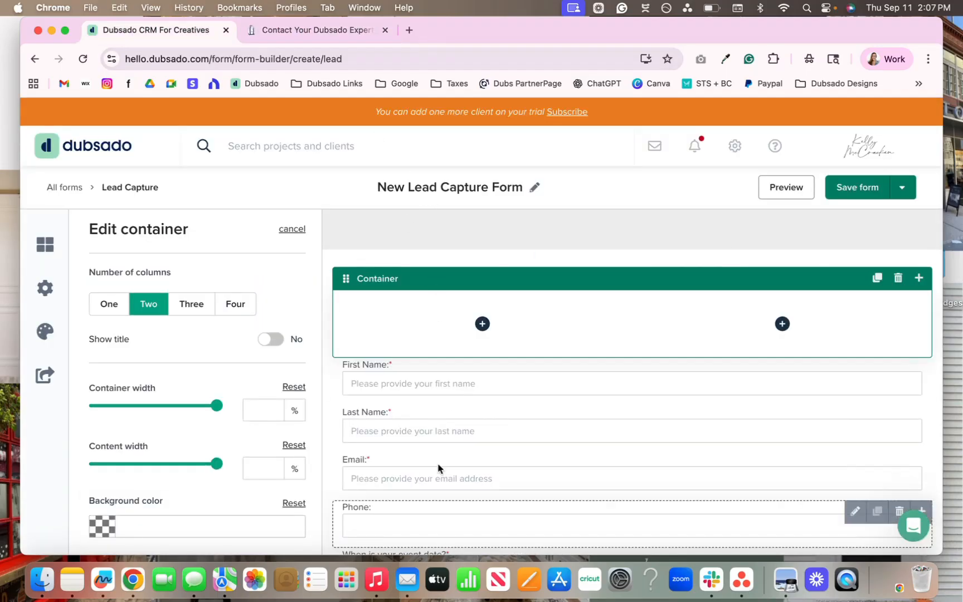
drag(444, 365, 493, 320)
drag(607, 363, 748, 338)
drag(514, 360, 484, 342)
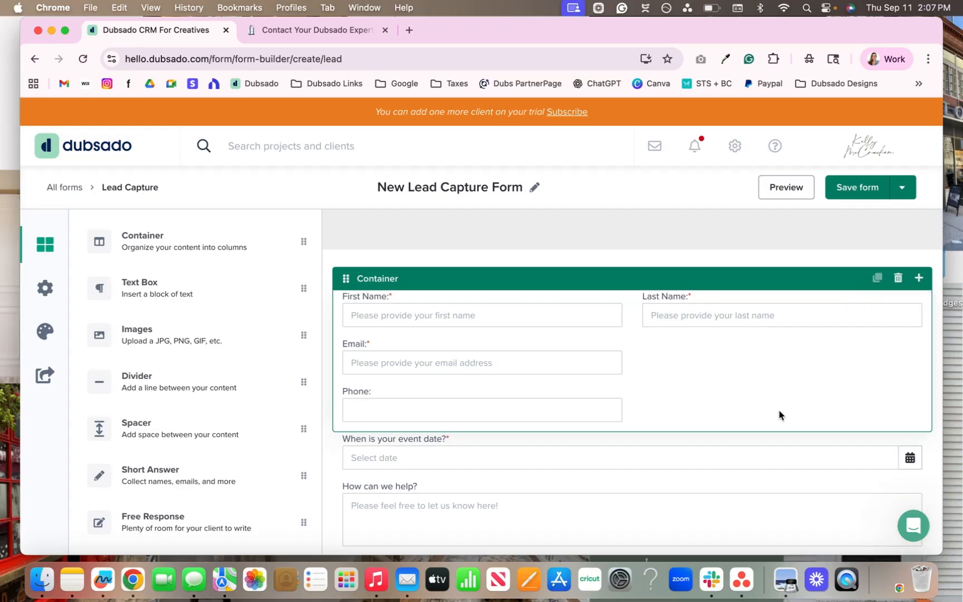
Move the Phone and Email fields out of the container, placing them full width below it with Phone first.
scroll(569, 375, down, 3)
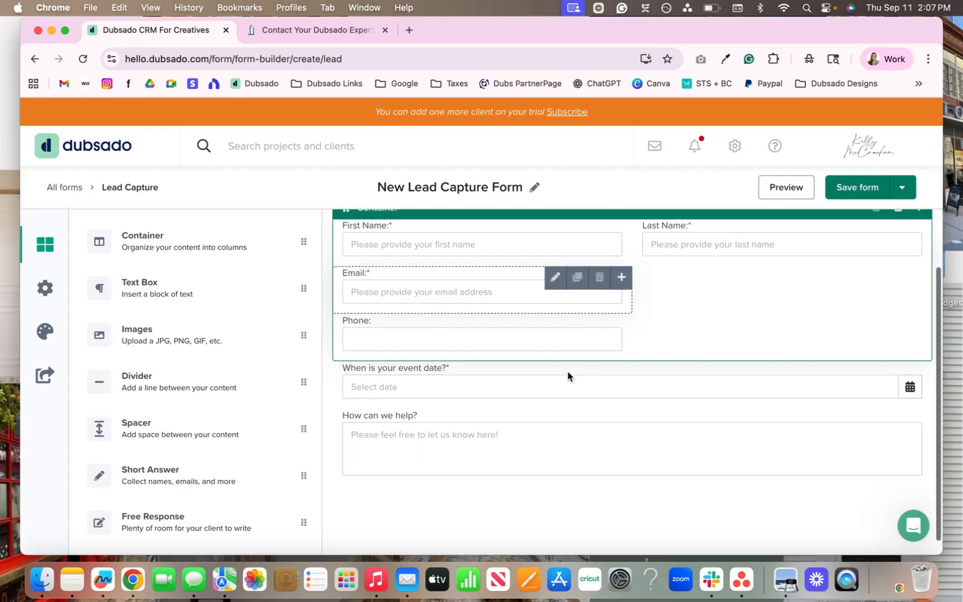
drag(571, 325, 719, 349)
drag(527, 319, 531, 360)
drag(718, 288, 718, 310)
scroll(660, 307, up, 1)
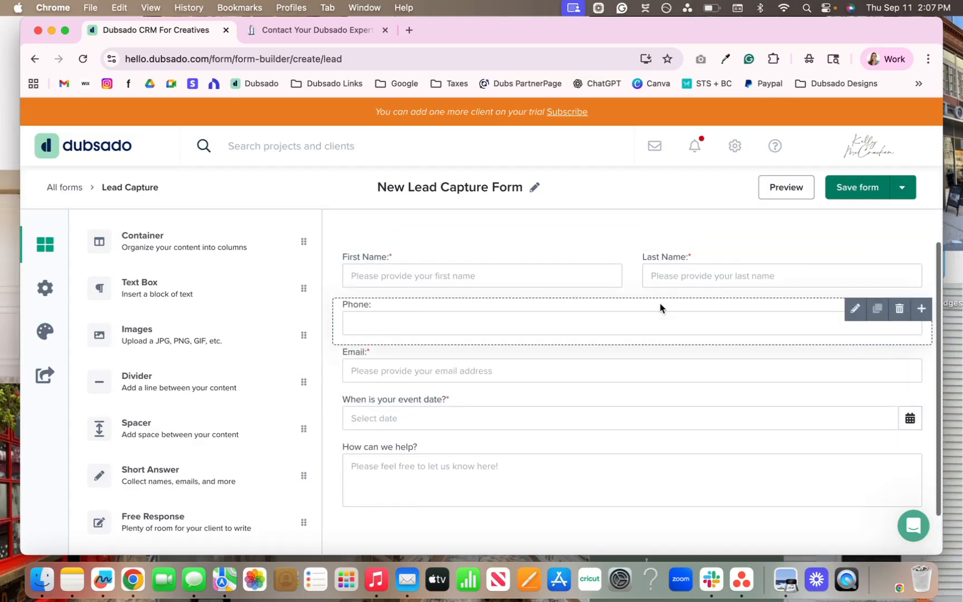
Move Last Name beneath First Name in the container and set the container's number of columns to One.
click(433, 251)
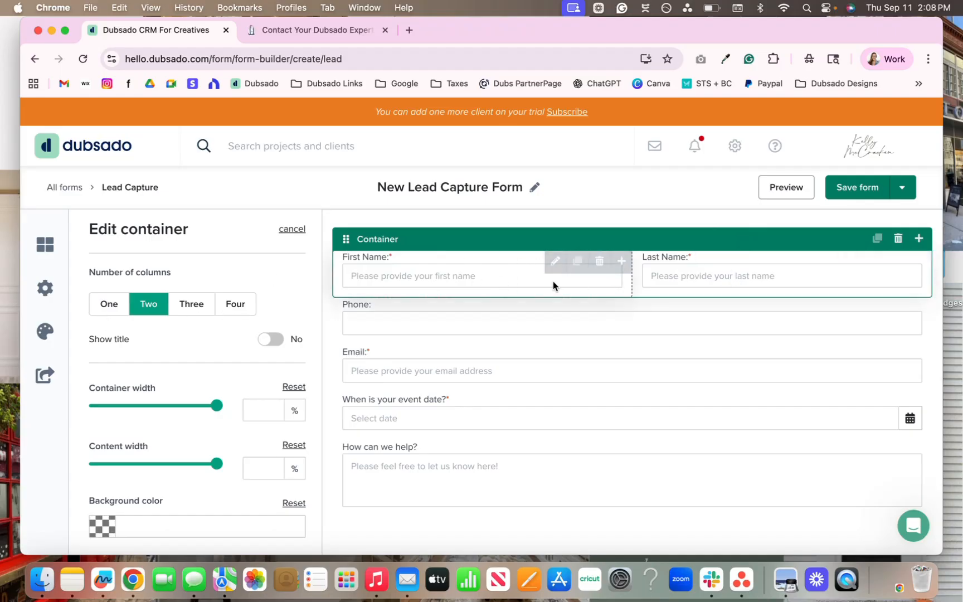
drag(678, 285, 518, 264)
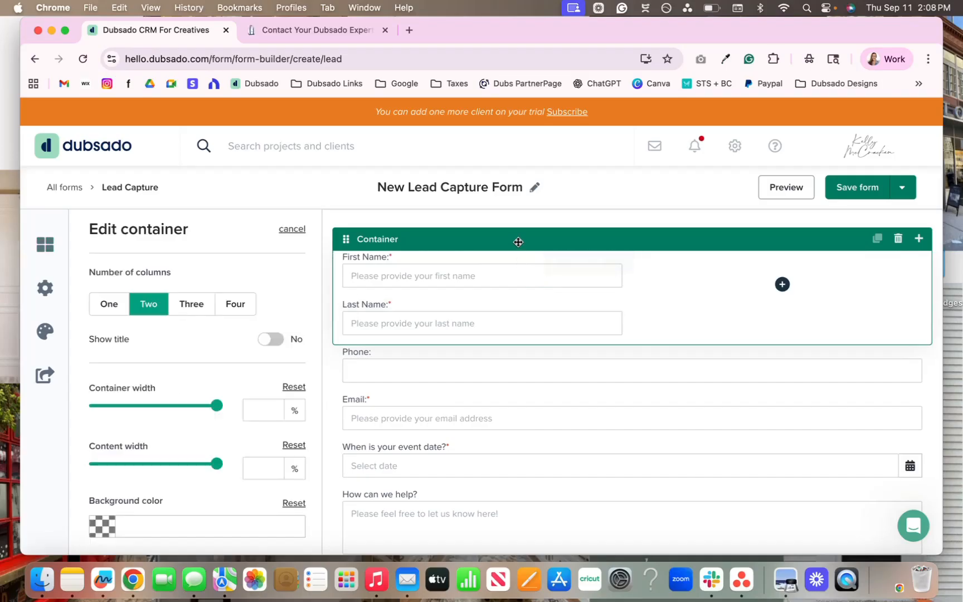
click(109, 305)
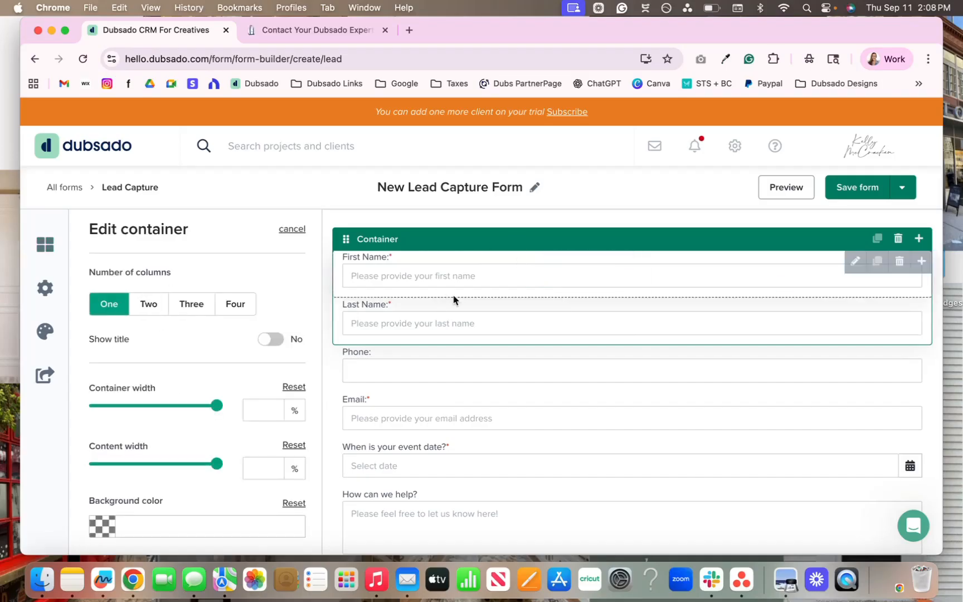
Examine the First Name field's question, placeholder and field mapping settings, comparing them with the available form elements and the "How can we help?" settings.
click(428, 276)
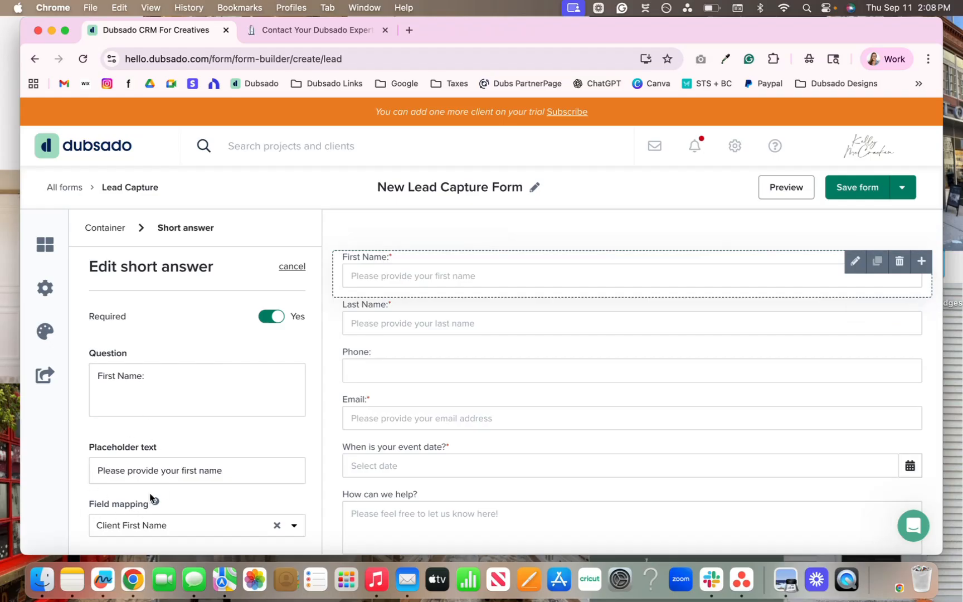
click(47, 244)
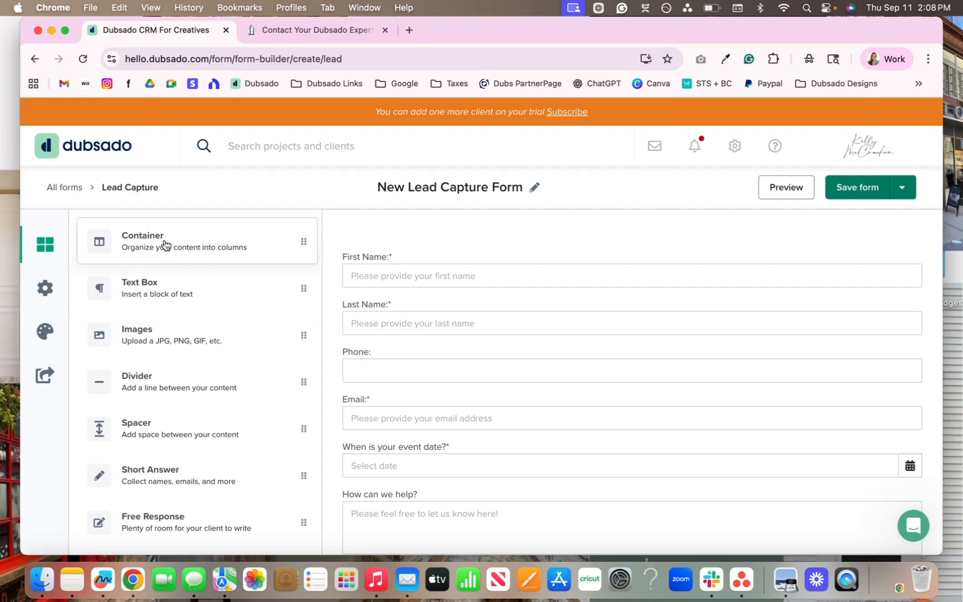
scroll(166, 245, down, 5)
scroll(202, 276, up, 5)
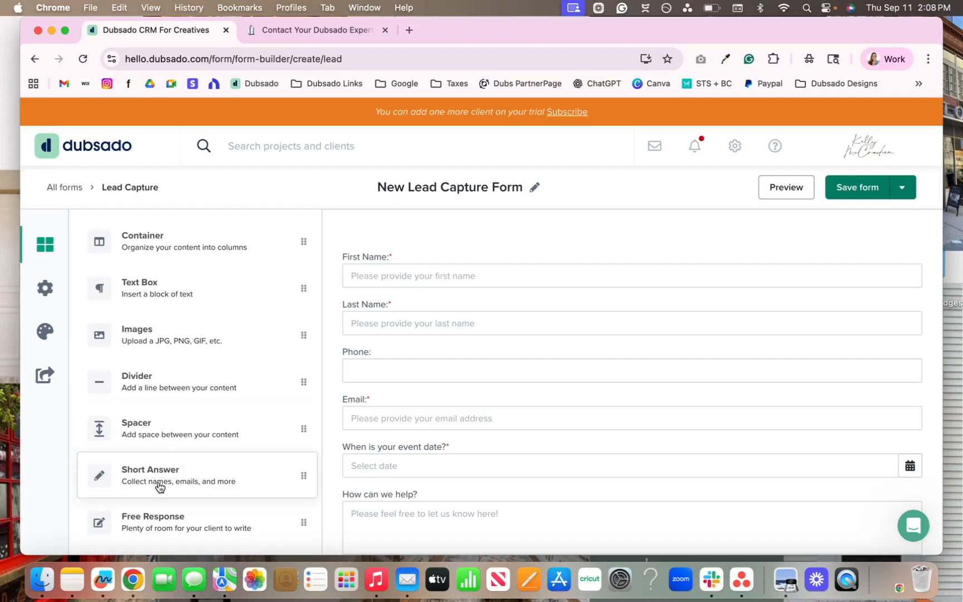
click(404, 275)
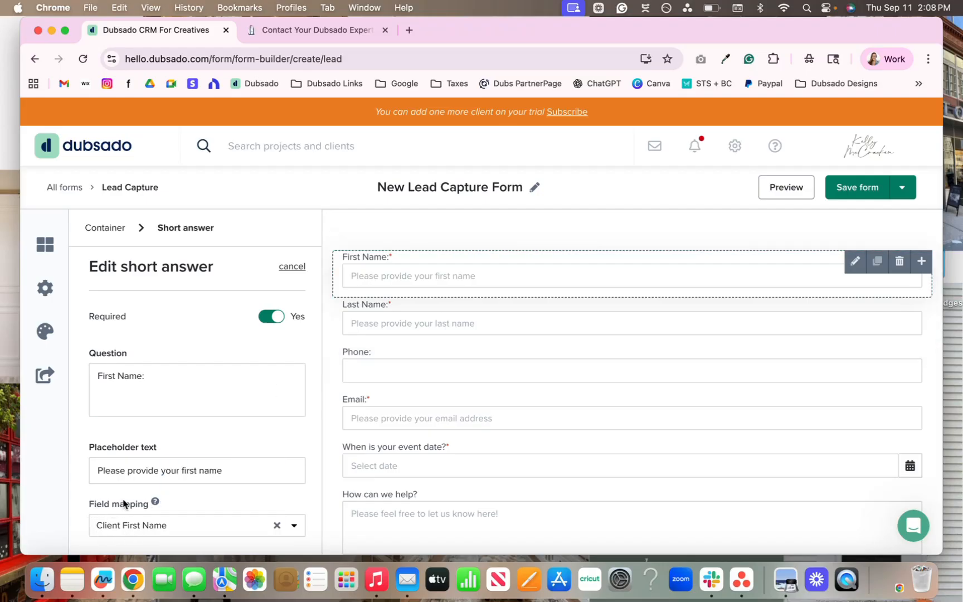
scroll(432, 511, down, 3)
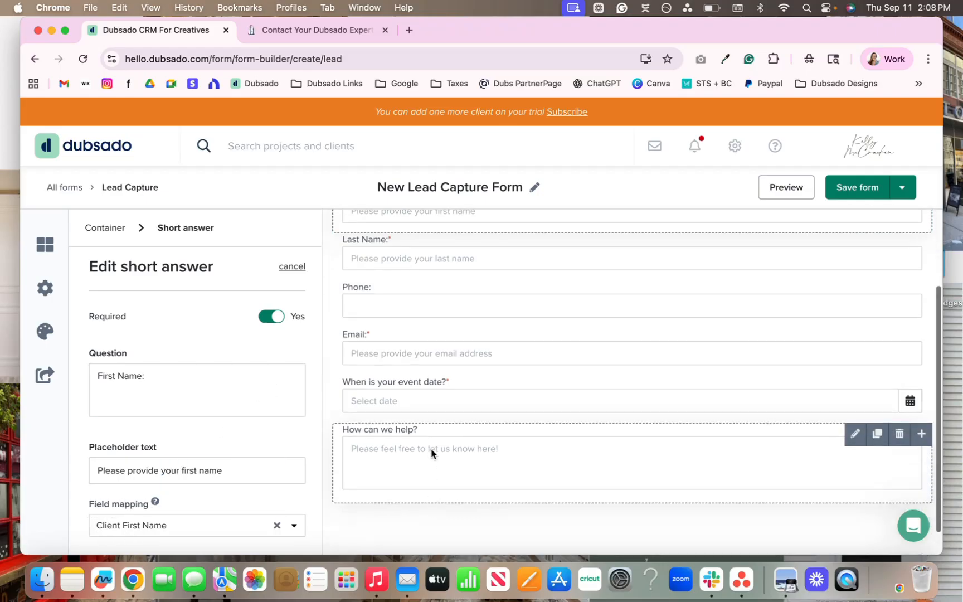
click(433, 450)
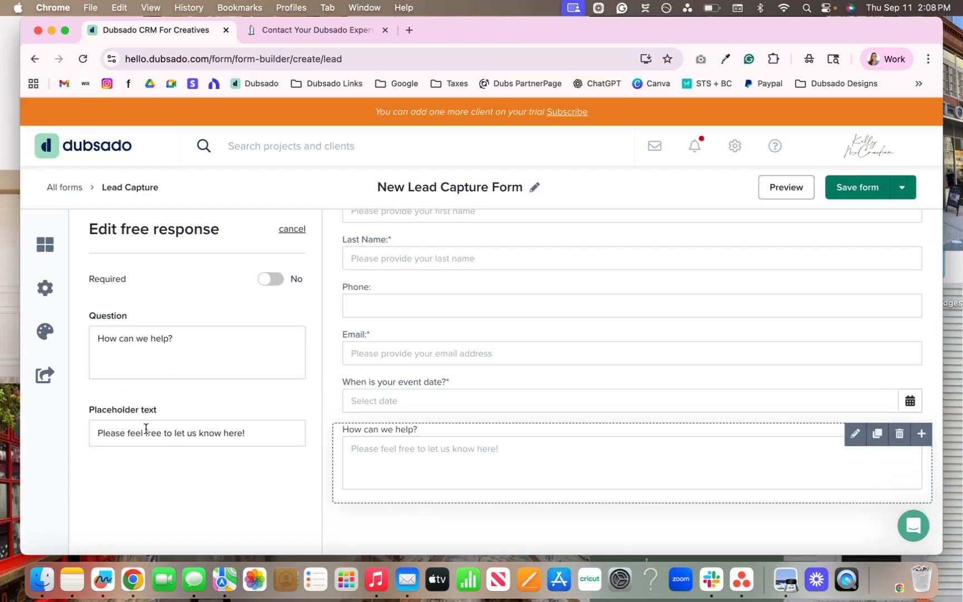
scroll(500, 277, up, 5)
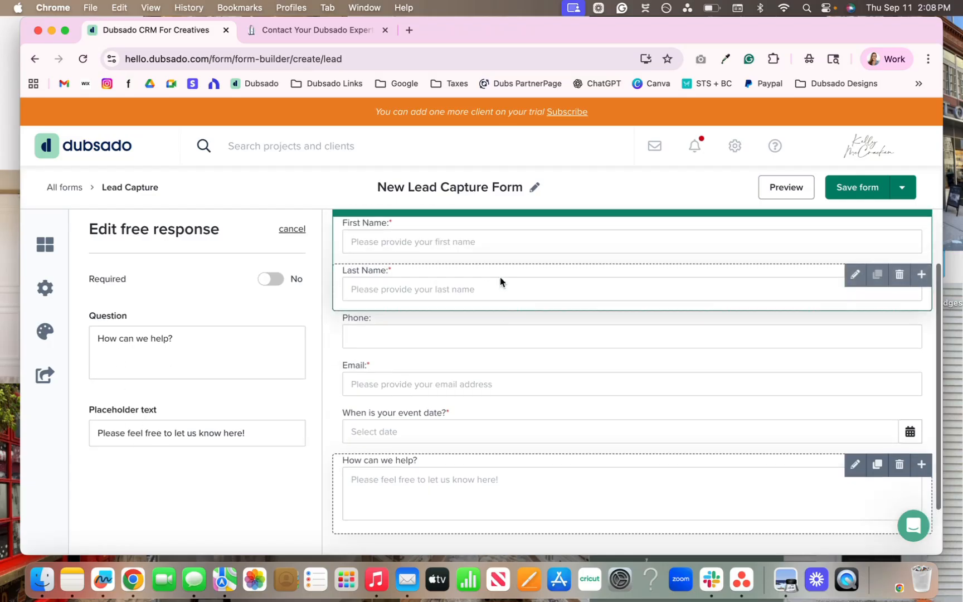
click(416, 324)
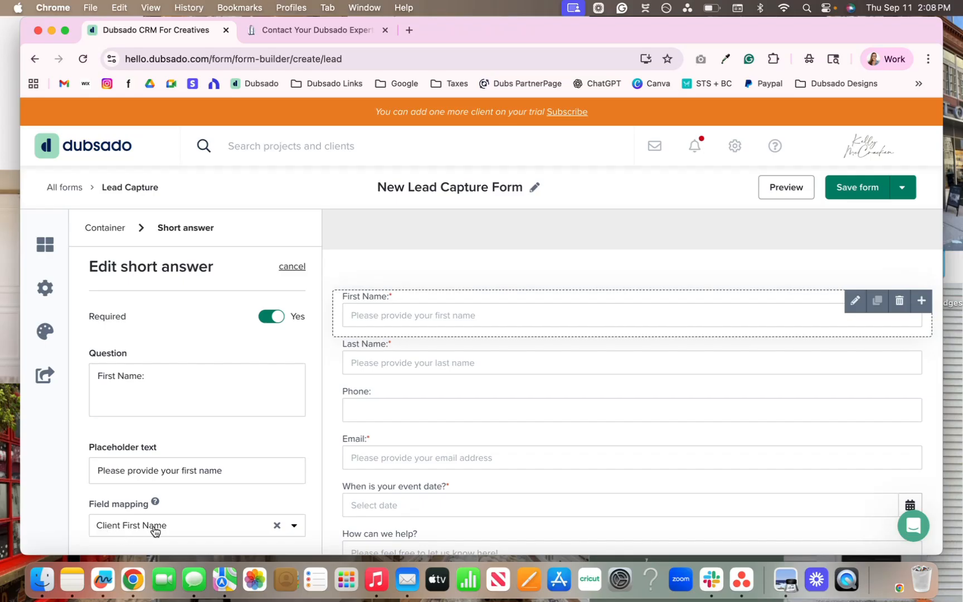
Clear the placeholder text of the Last Name and First Name fields.
click(449, 369)
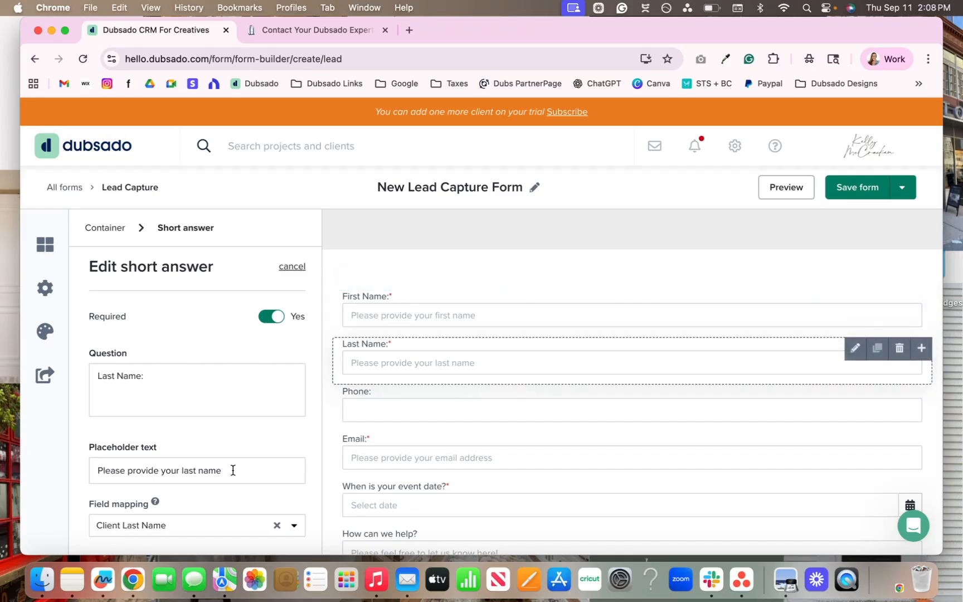
drag(233, 471, 73, 470)
key(BackSpace)
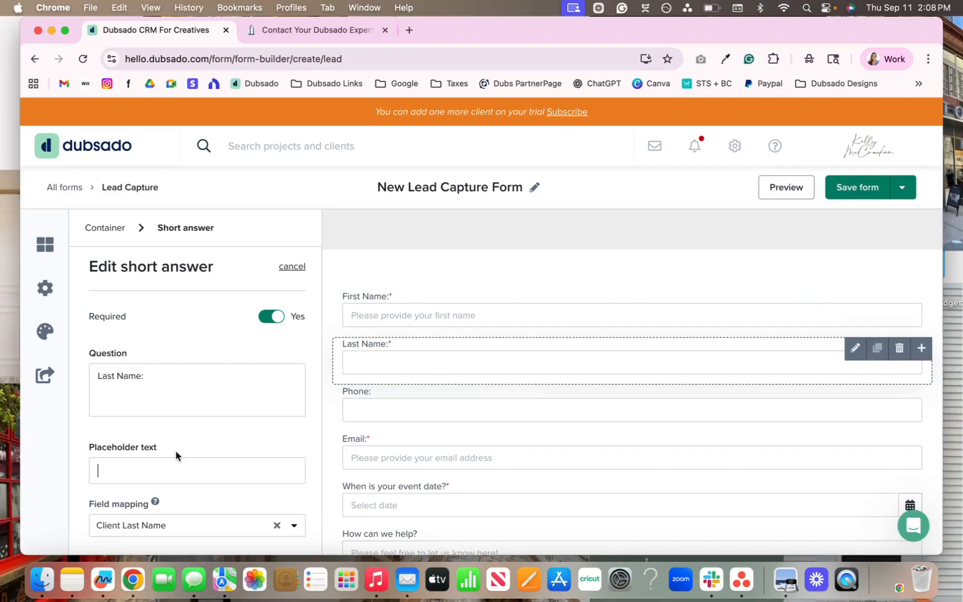
click(409, 317)
drag(226, 470, 98, 470)
text(P)
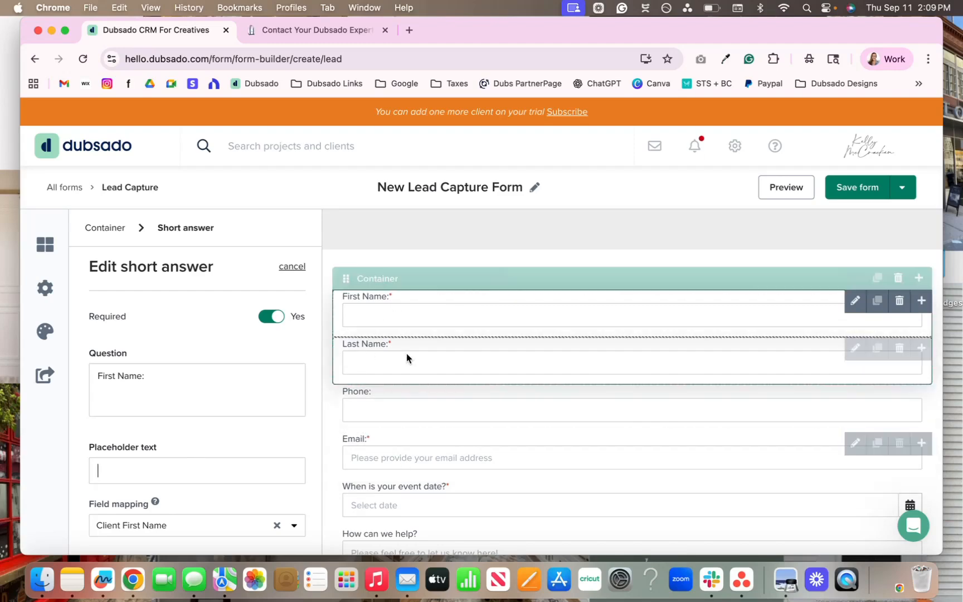
Set the name container's number of columns to Two and move Last Name into its second column.
click(436, 280)
click(149, 306)
drag(512, 353, 757, 333)
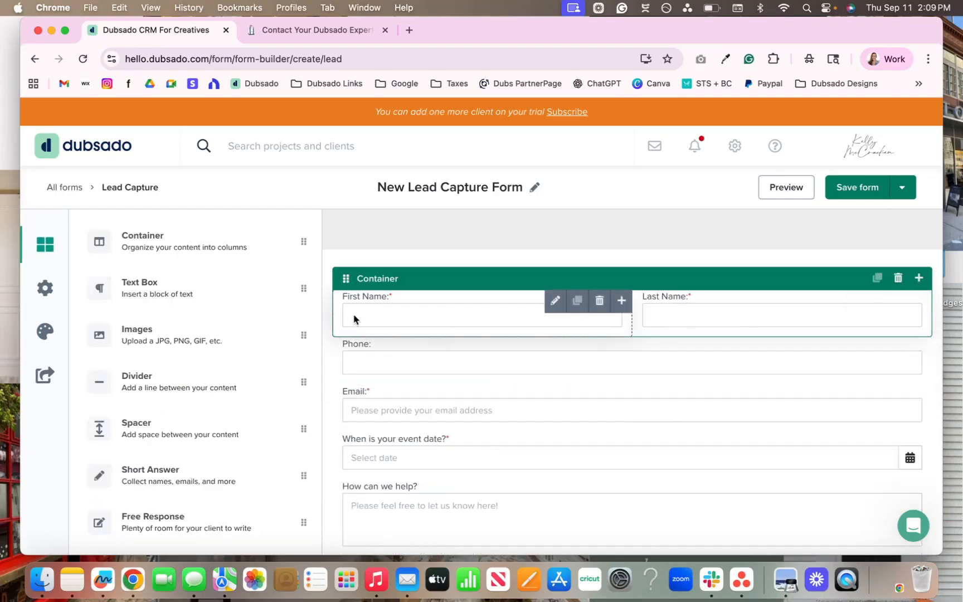
Add a two-column container between the name fields and Phone, and delete the empty container below "How can we help?".
drag(234, 246, 577, 344)
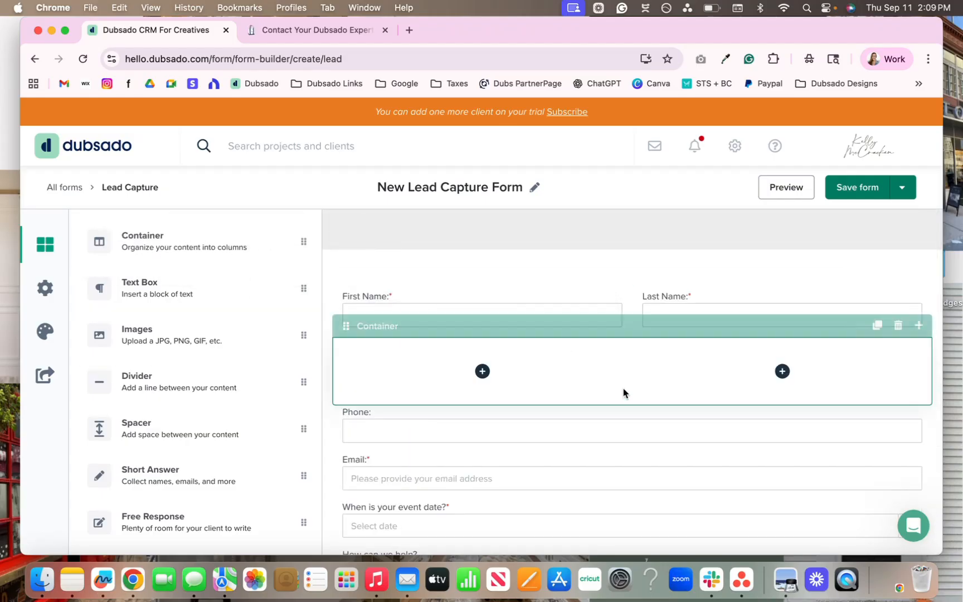
scroll(624, 389, down, 4)
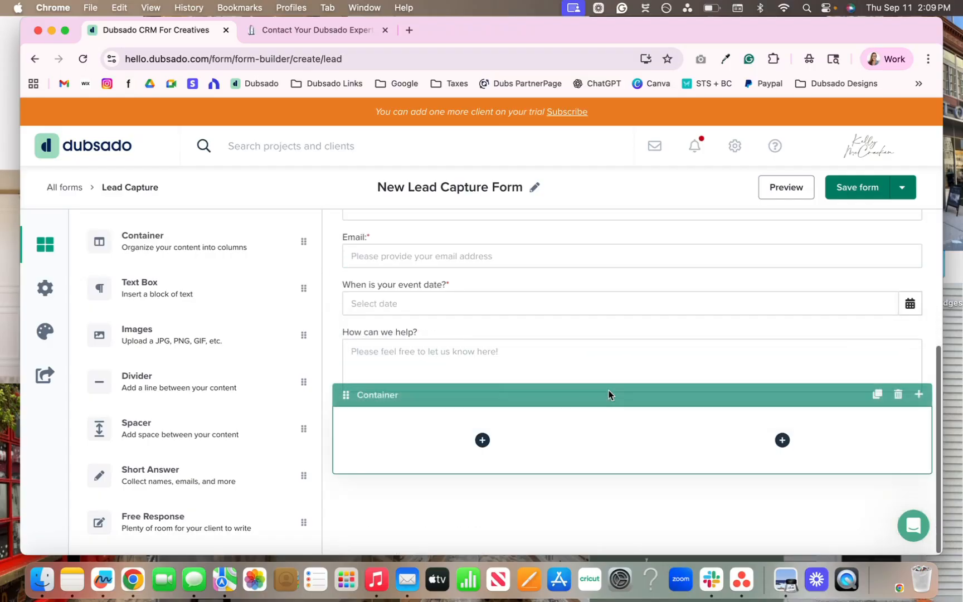
click(897, 394)
scroll(683, 426, up, 3)
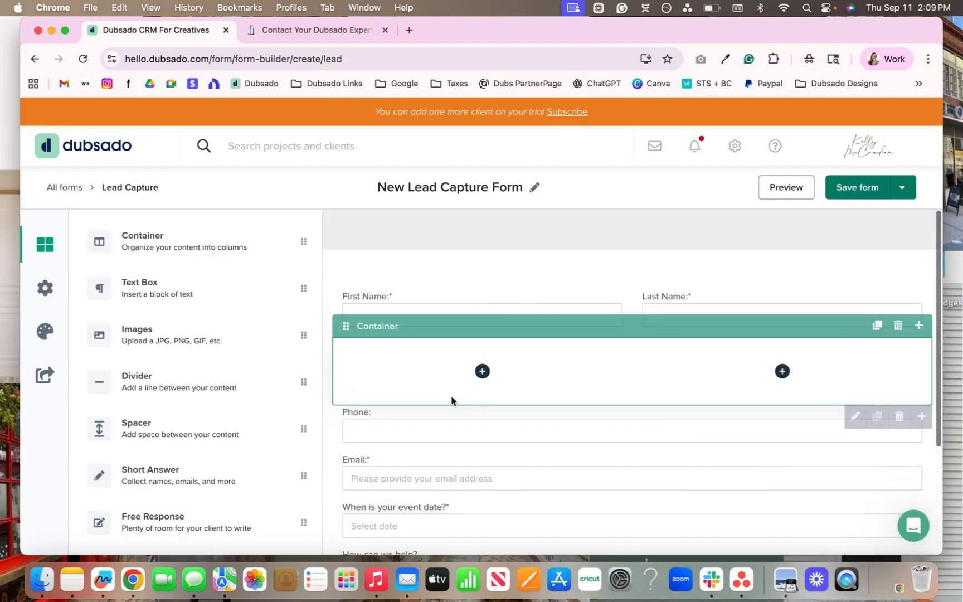
Place Email in the new container's first column and Phone in its second, and clear Email's placeholder text.
drag(444, 454, 669, 381)
click(669, 381)
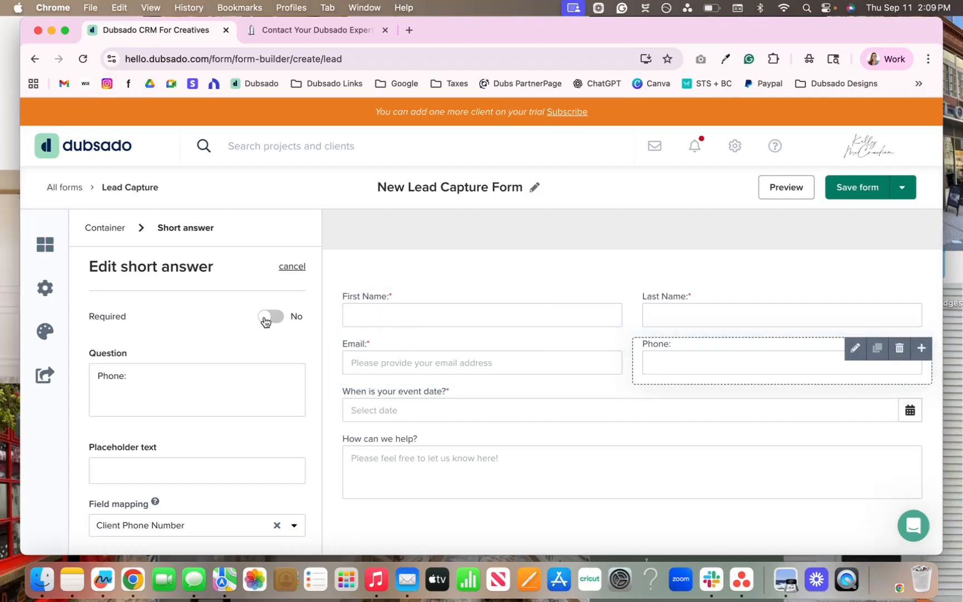
click(394, 363)
click(267, 467)
key(super+a)
key(BackSpace)
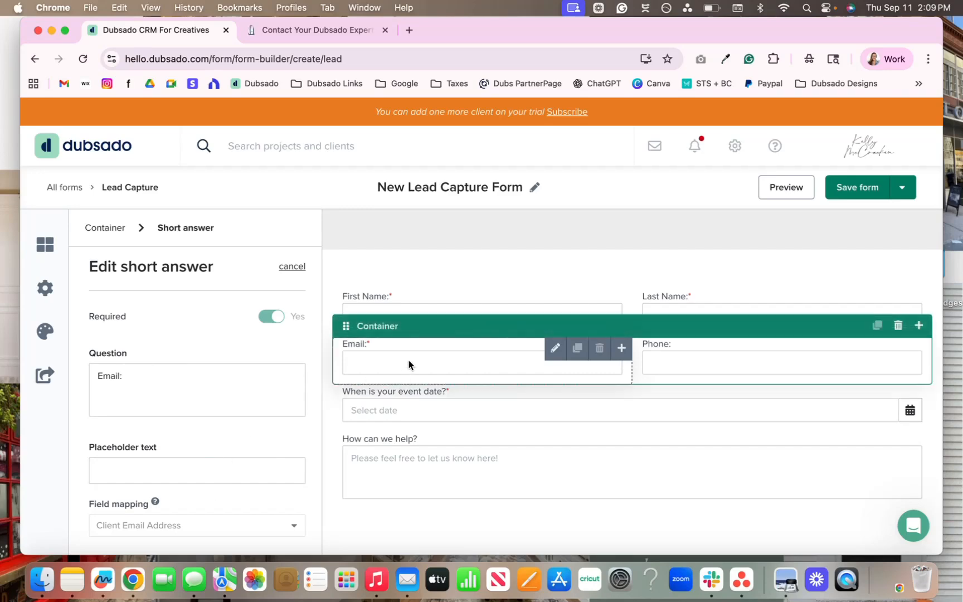
Review the First Name, Last Name and Email settings, and make the Phone field required.
click(388, 302)
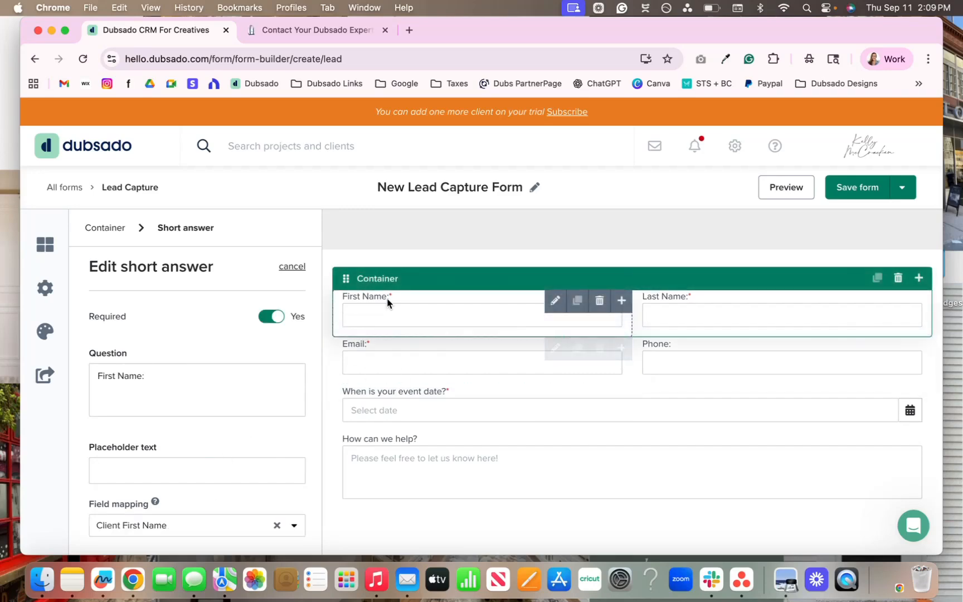
click(696, 310)
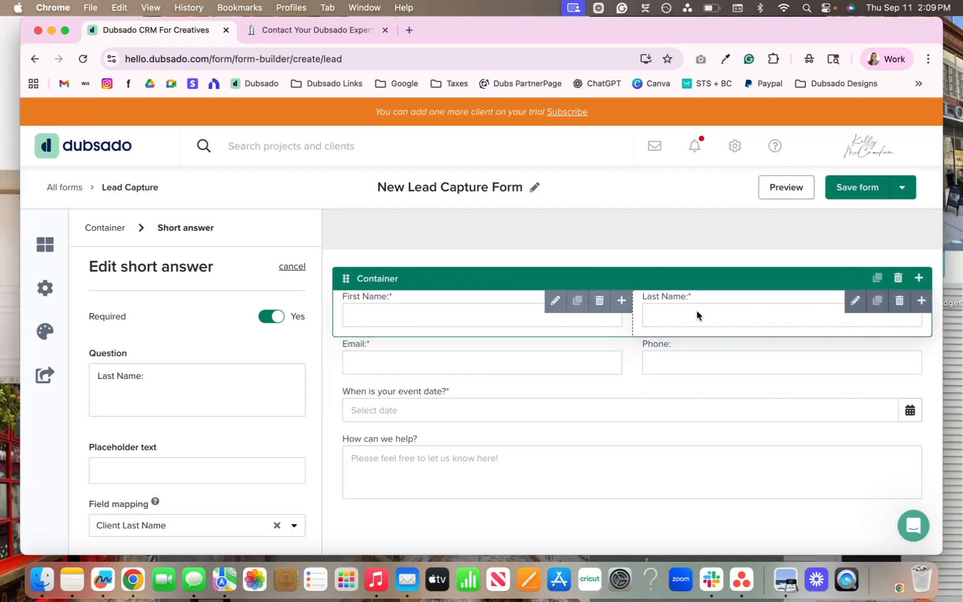
click(497, 355)
click(693, 362)
scroll(563, 362, down, 1)
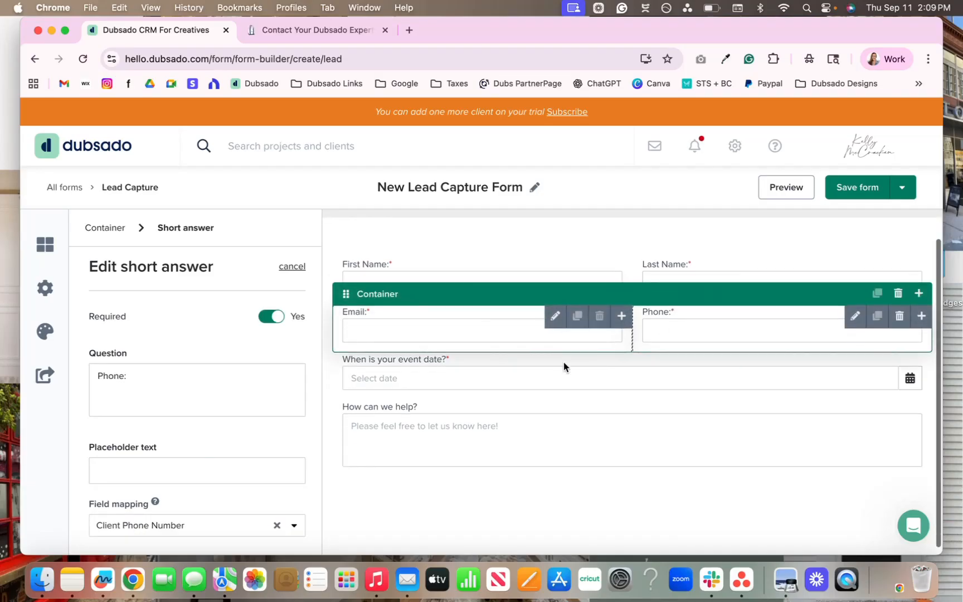
Change the event date field's question to "Wedding Date:".
click(493, 382)
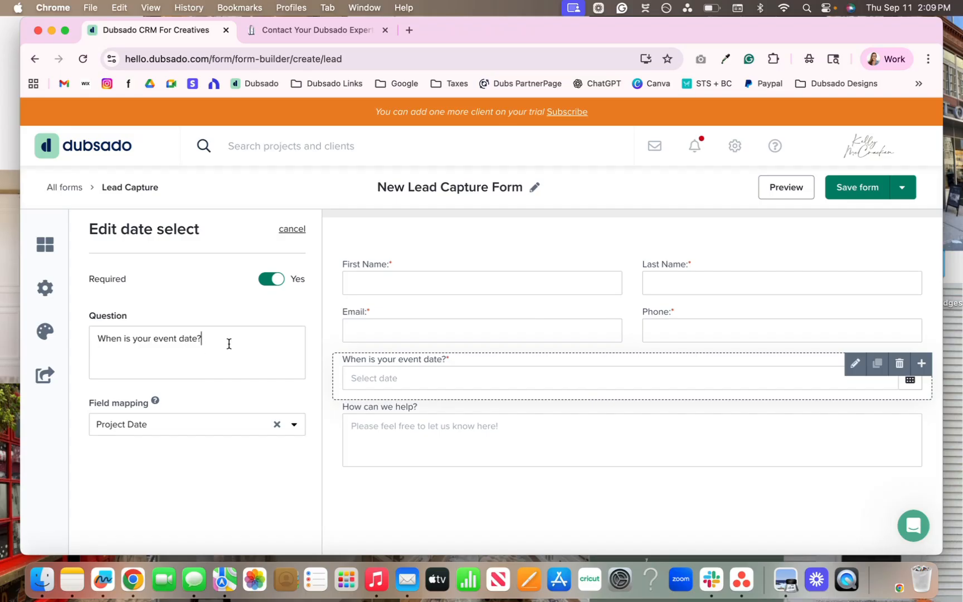
drag(229, 343, 72, 323)
text(Wedding)
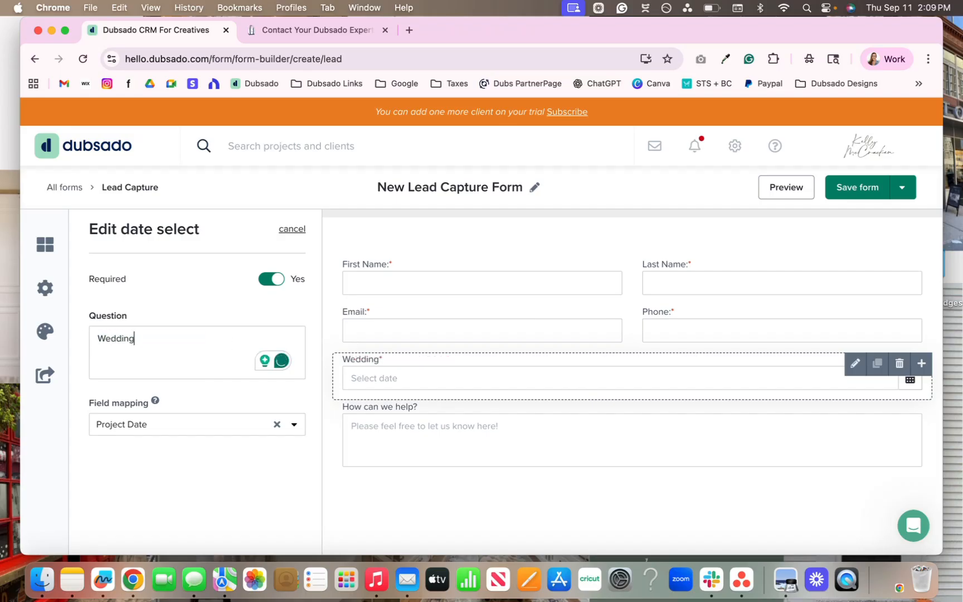
text( Date:)
Try mapping the Wedding Date field to Project Start Date, and switch the mapping back to Project Date.
click(179, 426)
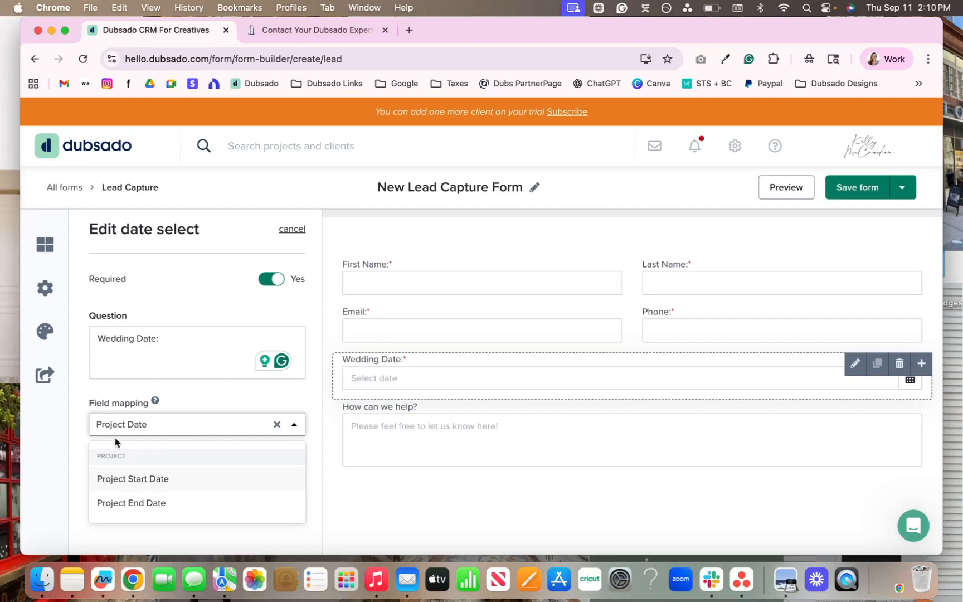
click(125, 485)
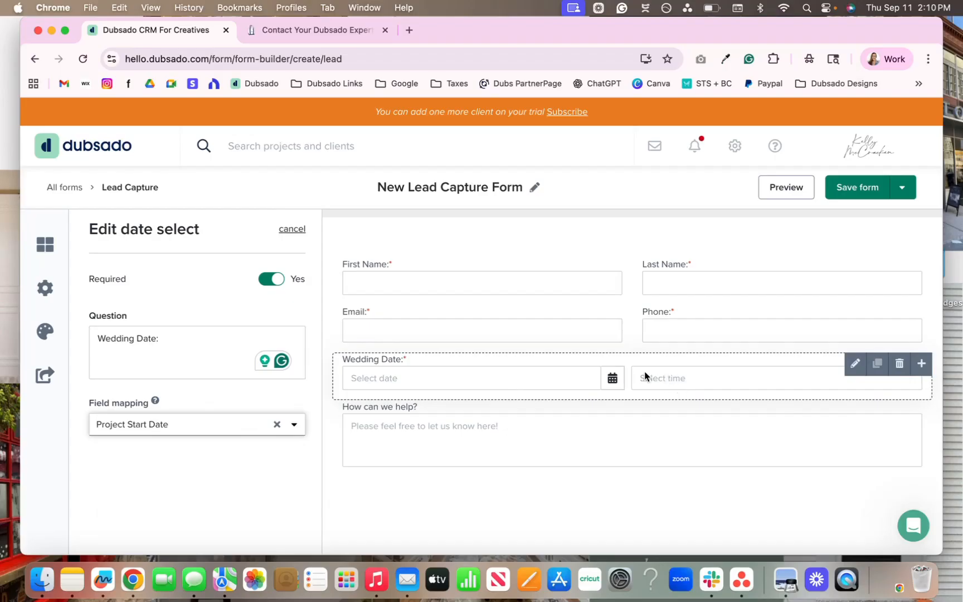
click(274, 427)
click(270, 426)
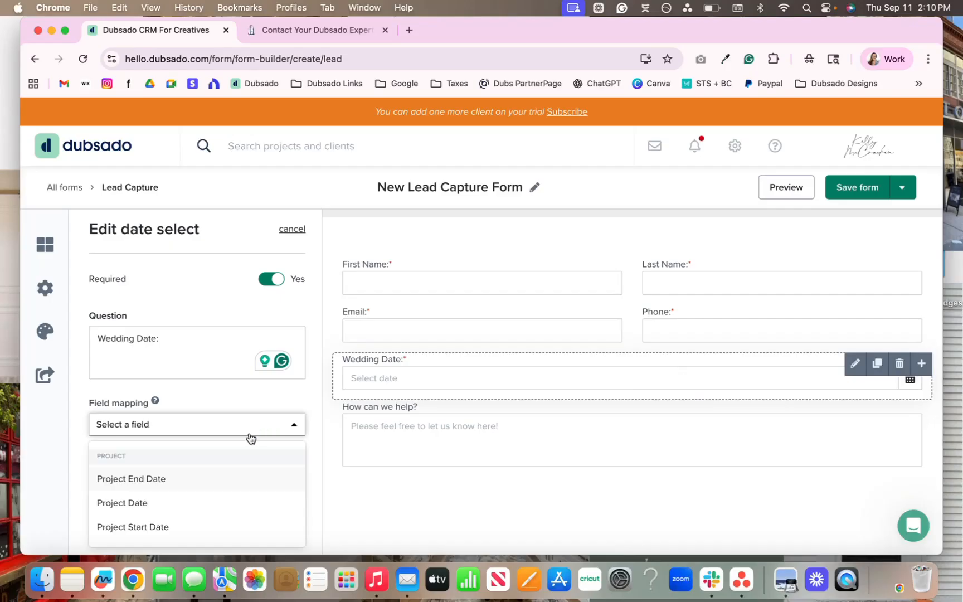
click(194, 511)
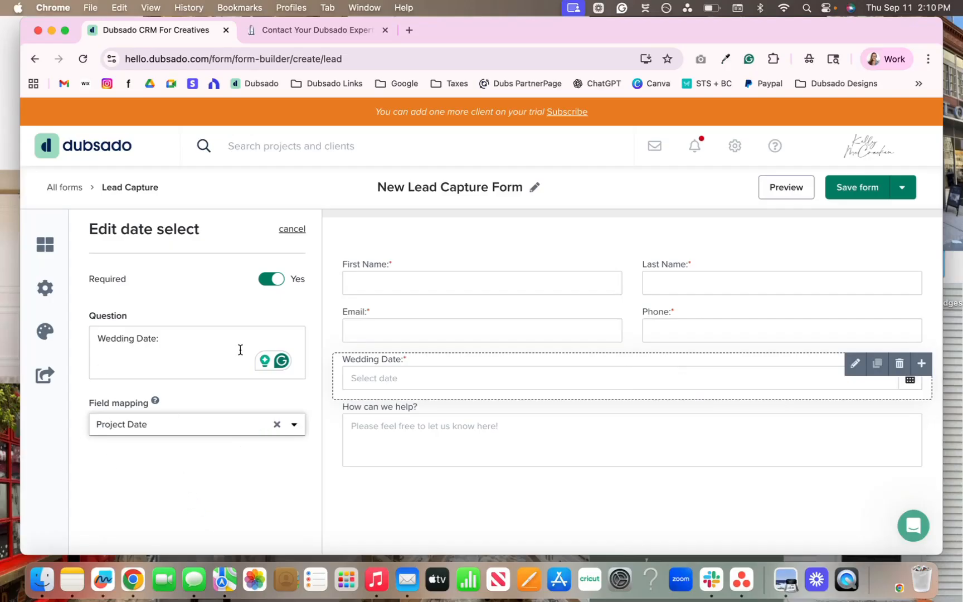
Add a container below the Email and Phone row, place Wedding Date in it and set its number of columns to One.
click(47, 245)
drag(203, 246, 512, 383)
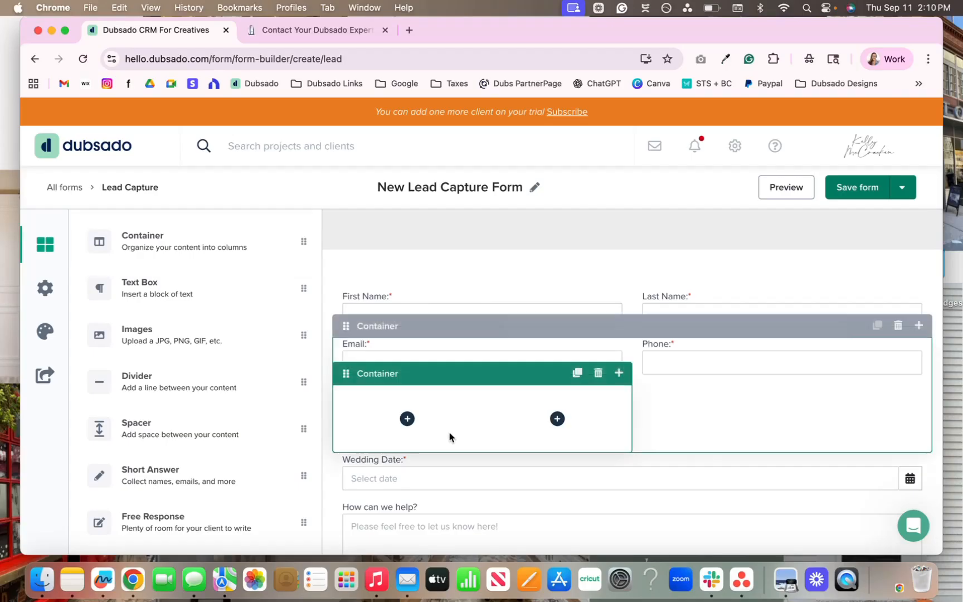
drag(439, 375, 480, 448)
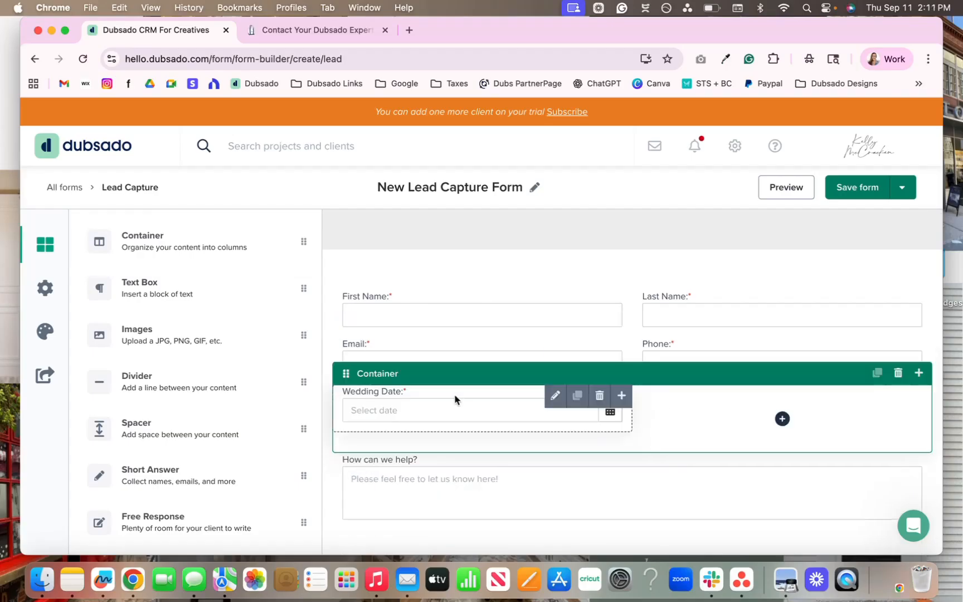
click(466, 373)
click(100, 307)
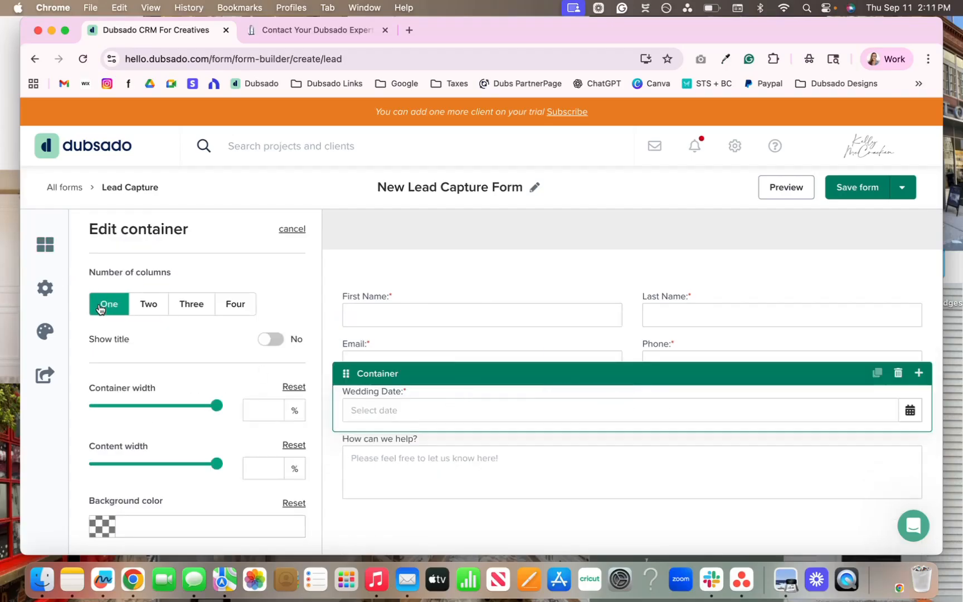
Add a two-column container below Wedding Date with a Short Answer field in its first column.
click(44, 250)
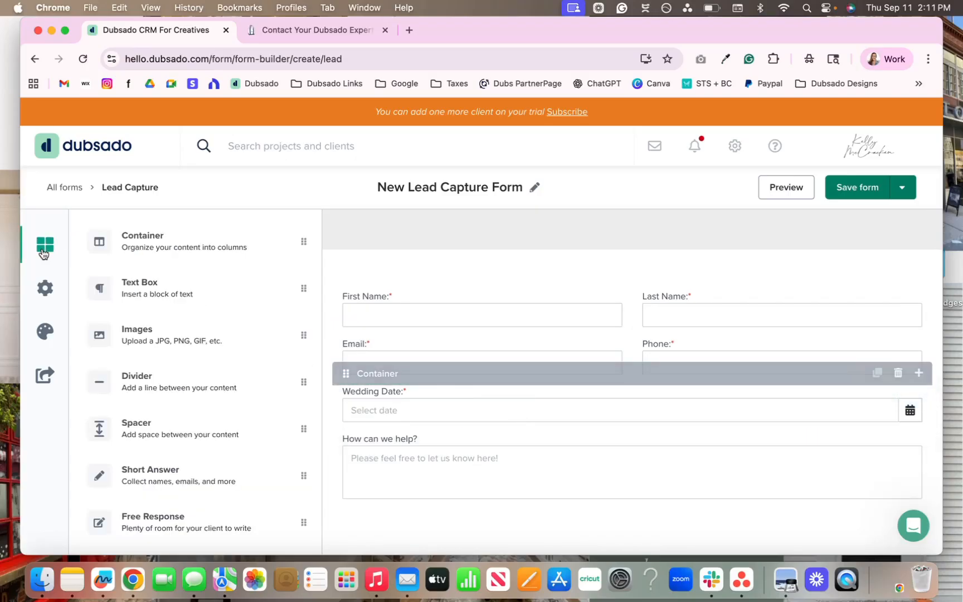
drag(194, 249, 473, 449)
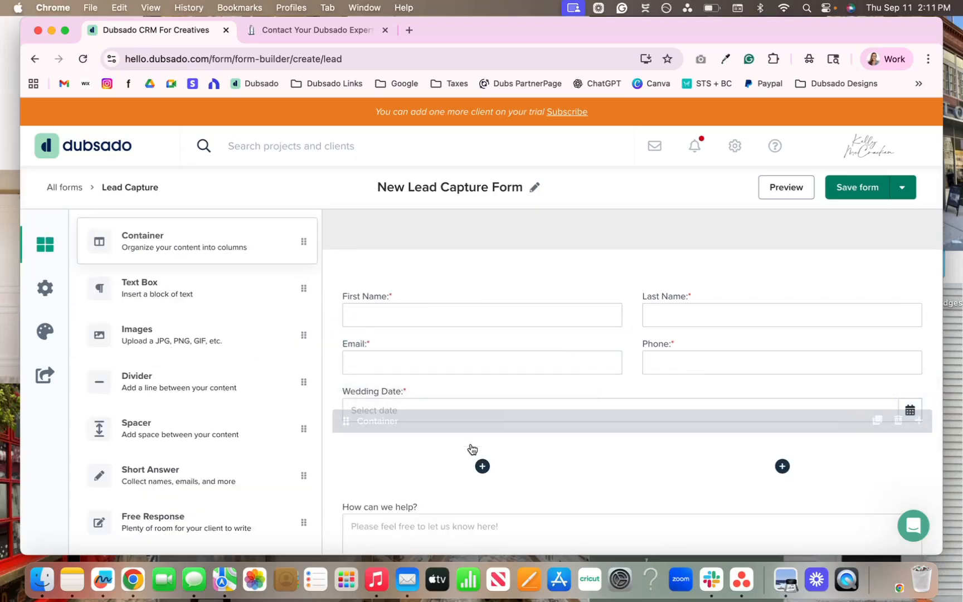
drag(99, 474, 398, 457)
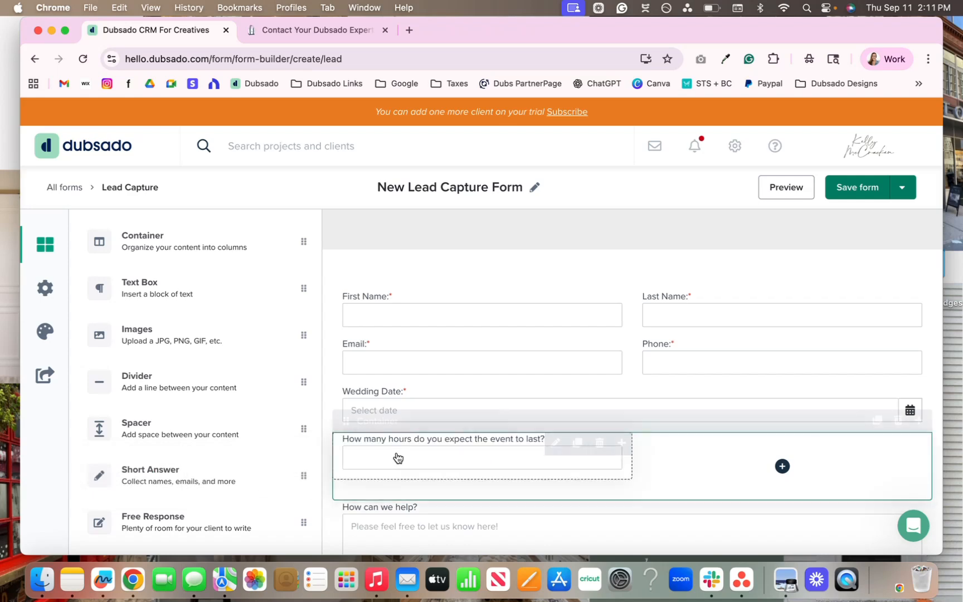
Set the new short answer's question to "Venue or Location" and make the field required.
click(410, 463)
drag(149, 404, 68, 356)
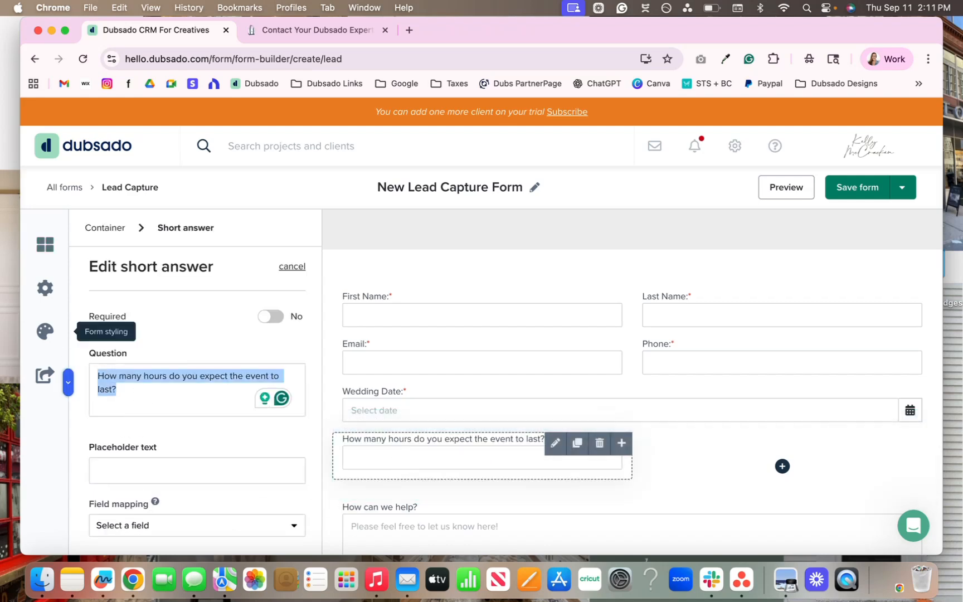
text(Venue or Location)
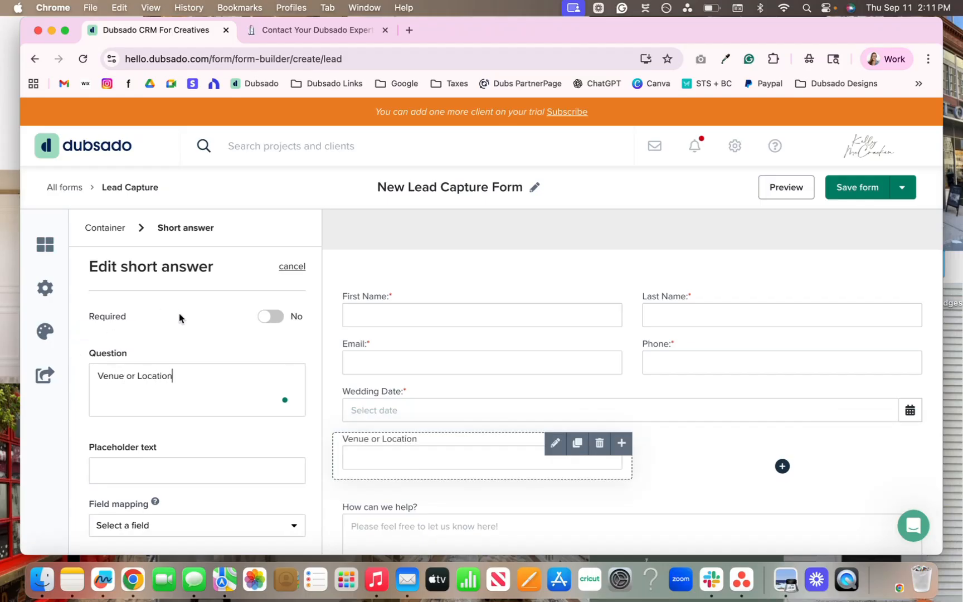
click(279, 318)
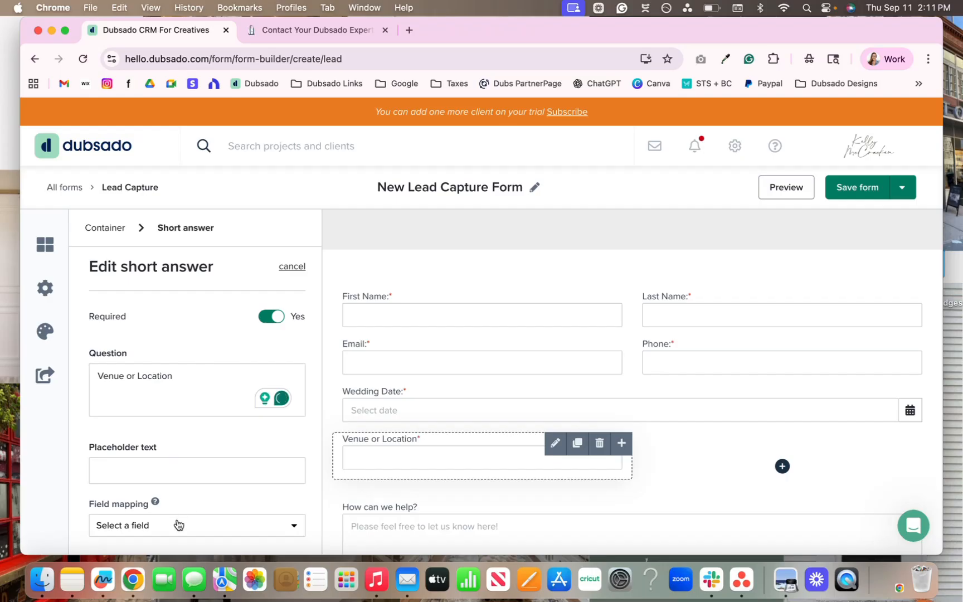
Map the Venue or Location field to Project Location Name.
click(151, 524)
scroll(153, 393, down, 5)
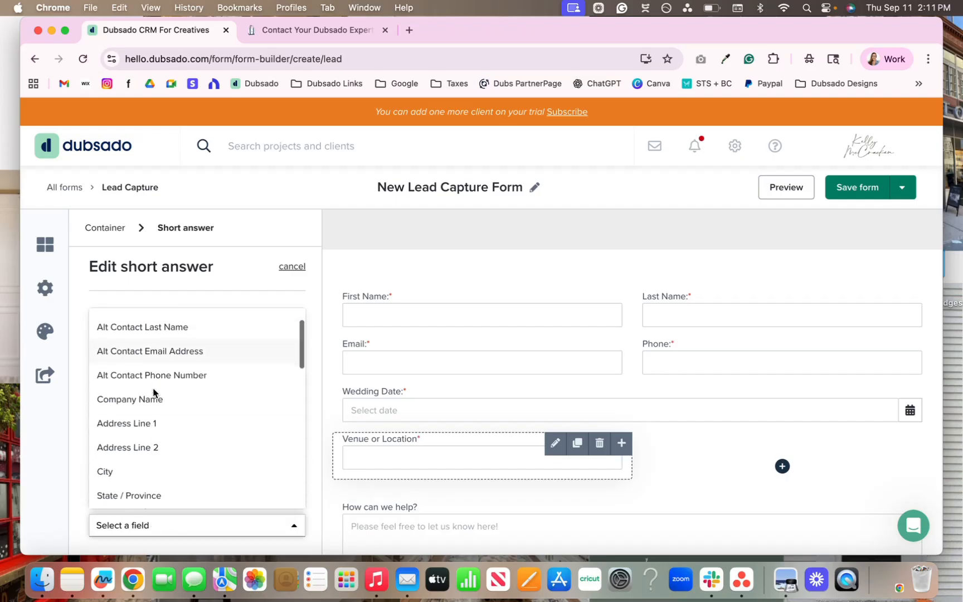
scroll(153, 390, down, 4)
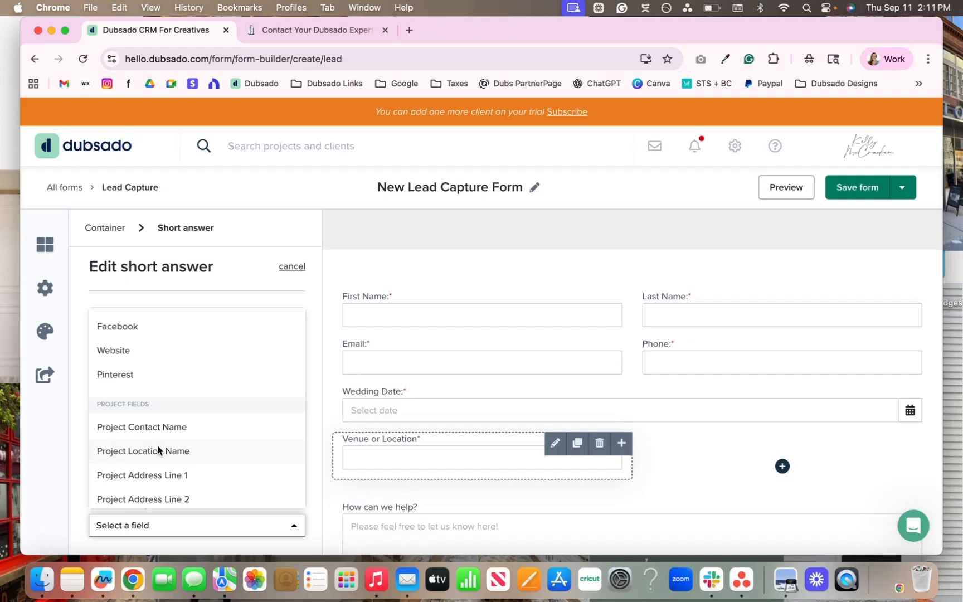
click(120, 451)
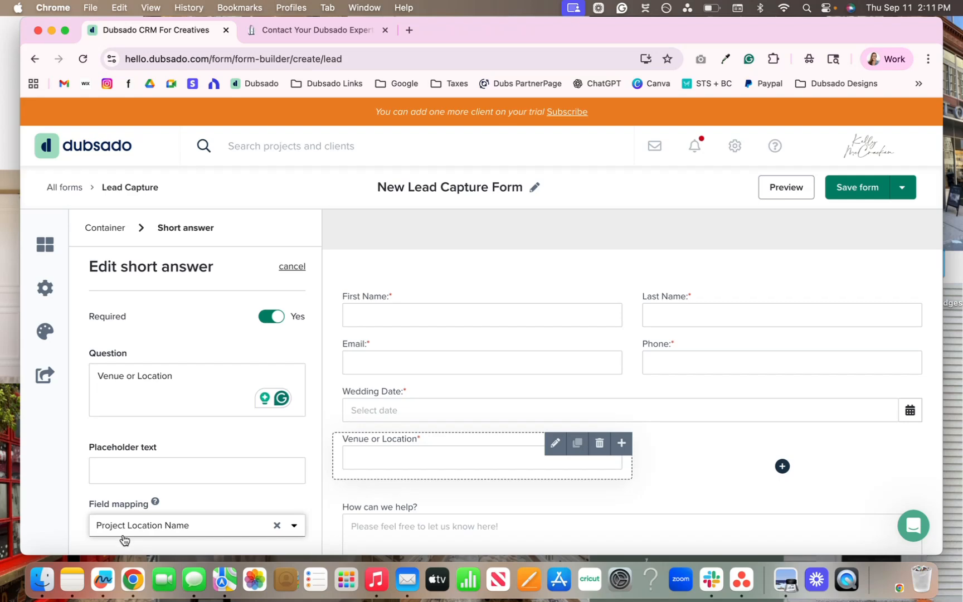
Set the number of columns of the Venue or Location container to One.
click(466, 427)
click(109, 304)
scroll(443, 378, down, 2)
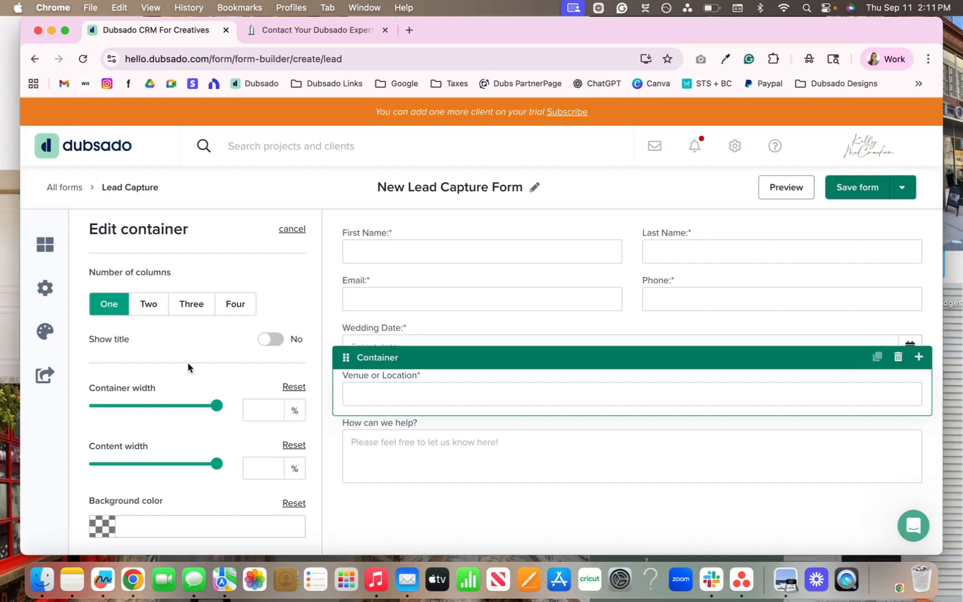
Add a Short Answer field below Venue or Location and set its question to "Estimated Guest Count:".
click(39, 244)
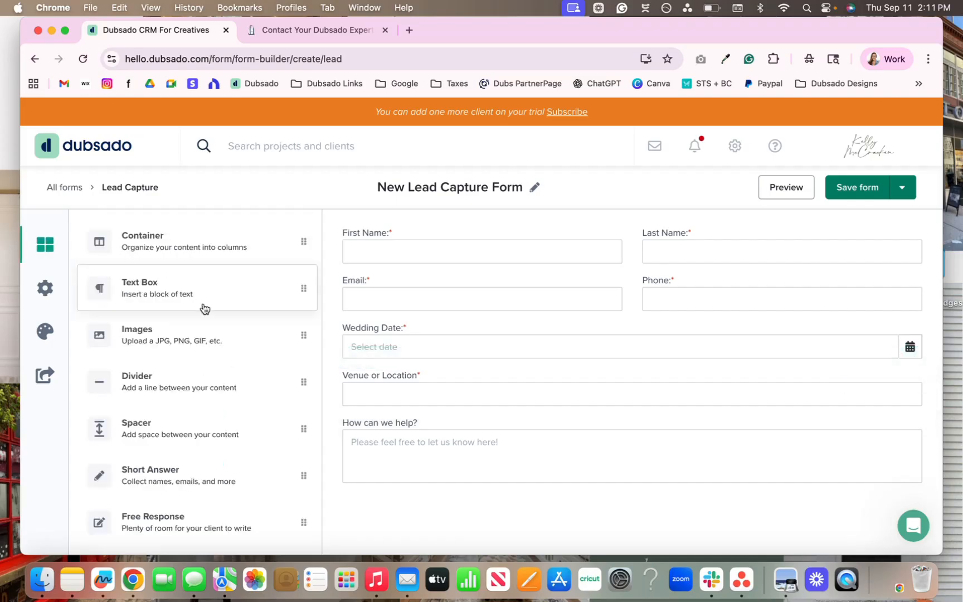
drag(189, 471, 456, 421)
click(139, 404)
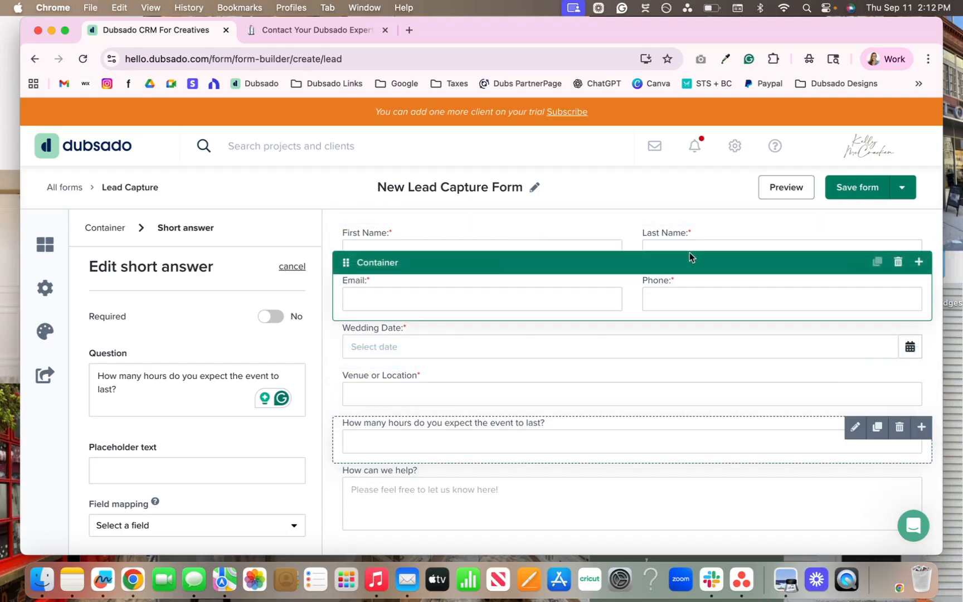
scroll(472, 294, down, 3)
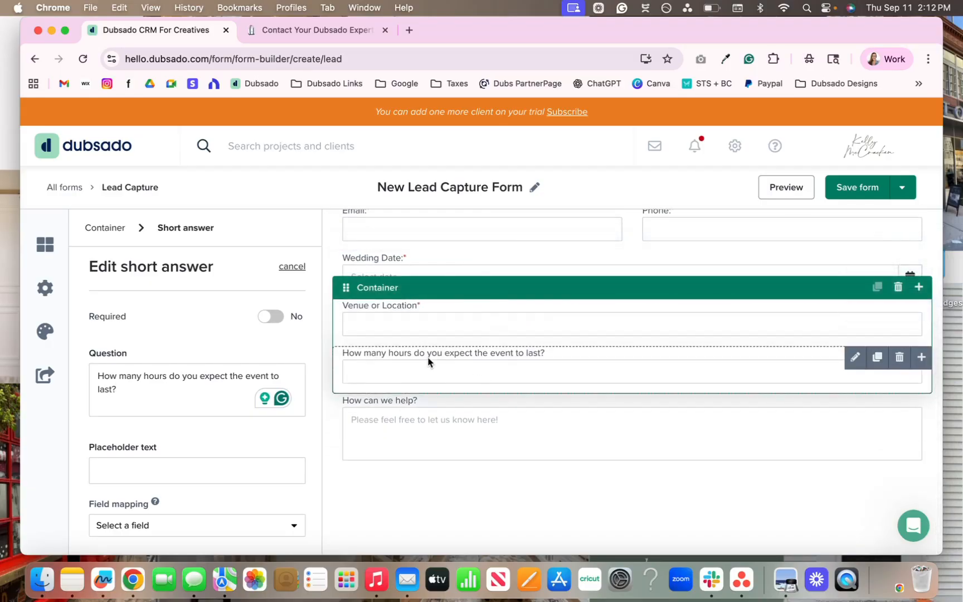
drag(151, 400, 89, 372)
text(E)
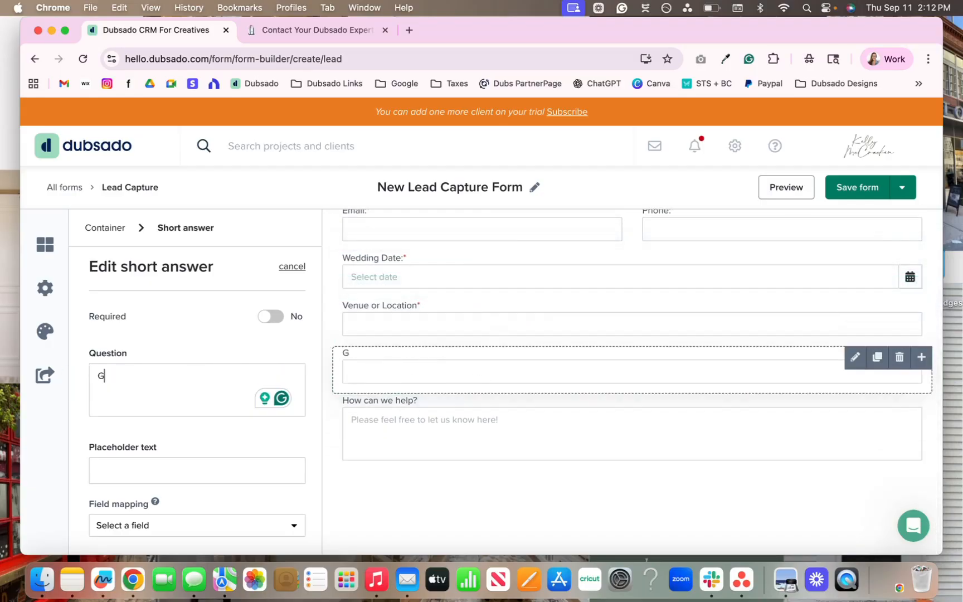
text(stimated Guest Count*)
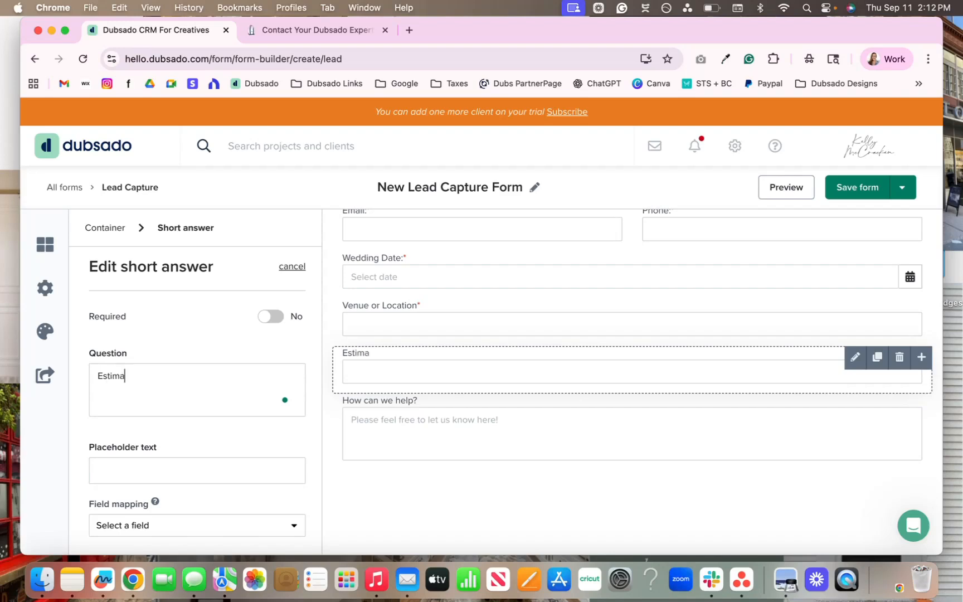
key(BackSpace)
text(:)
Look through the field mapping options for one that suits the Estimated Guest Count question.
click(129, 531)
scroll(142, 445, down, 5)
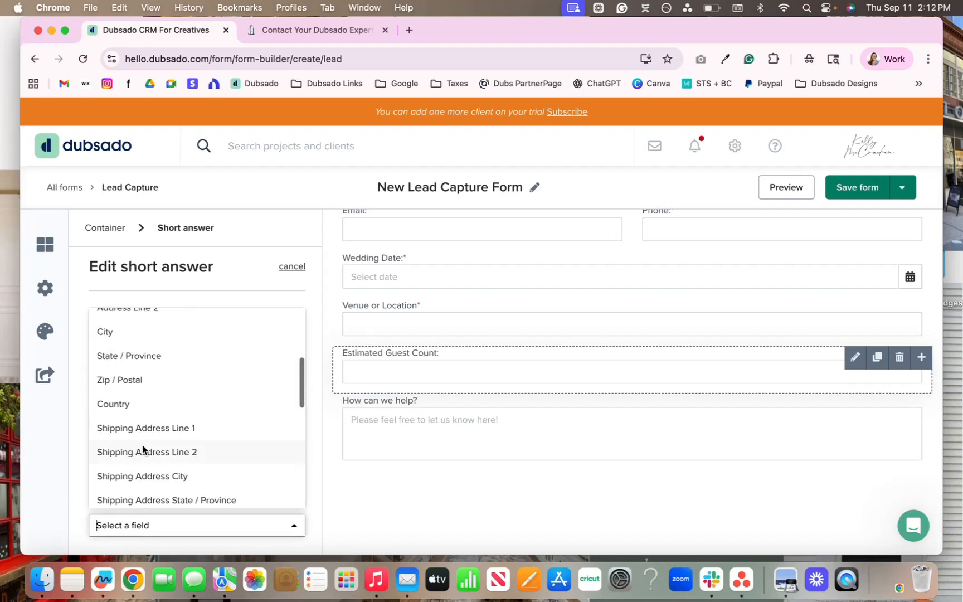
scroll(144, 446, down, 6)
scroll(174, 406, up, 3)
scroll(174, 406, up, 5)
scroll(175, 406, up, 2)
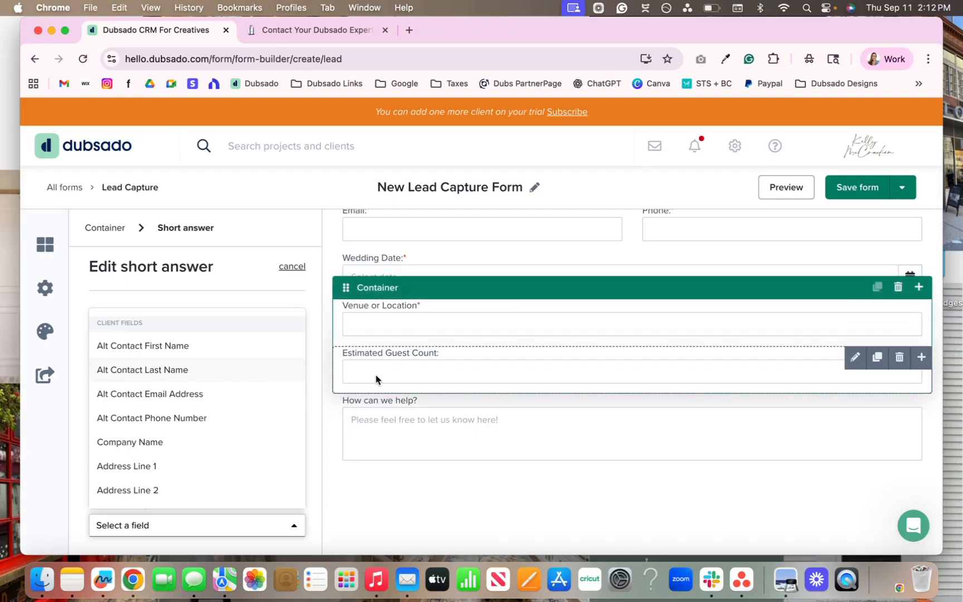
Save and close the lead capture form.
click(867, 200)
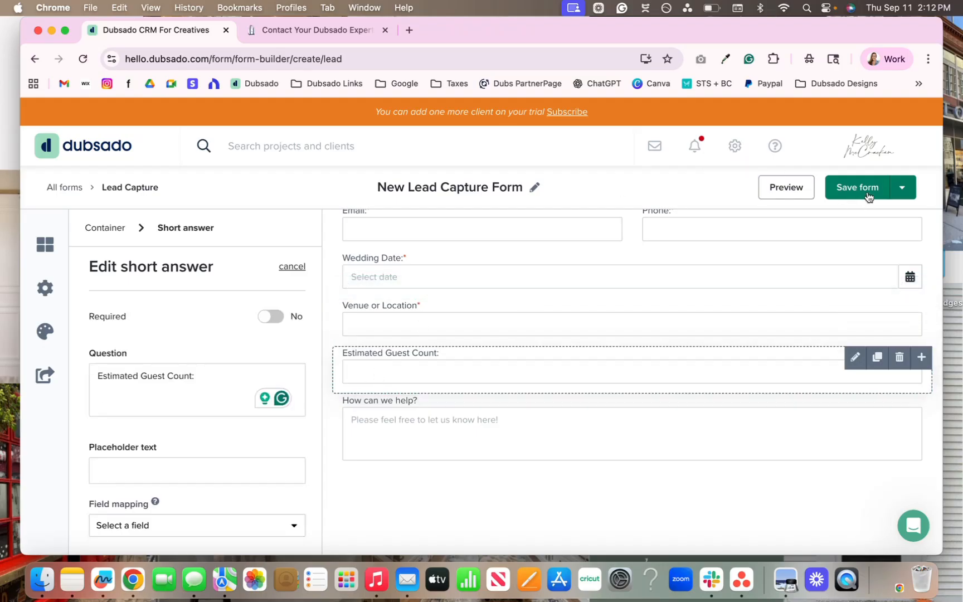
click(897, 193)
click(881, 217)
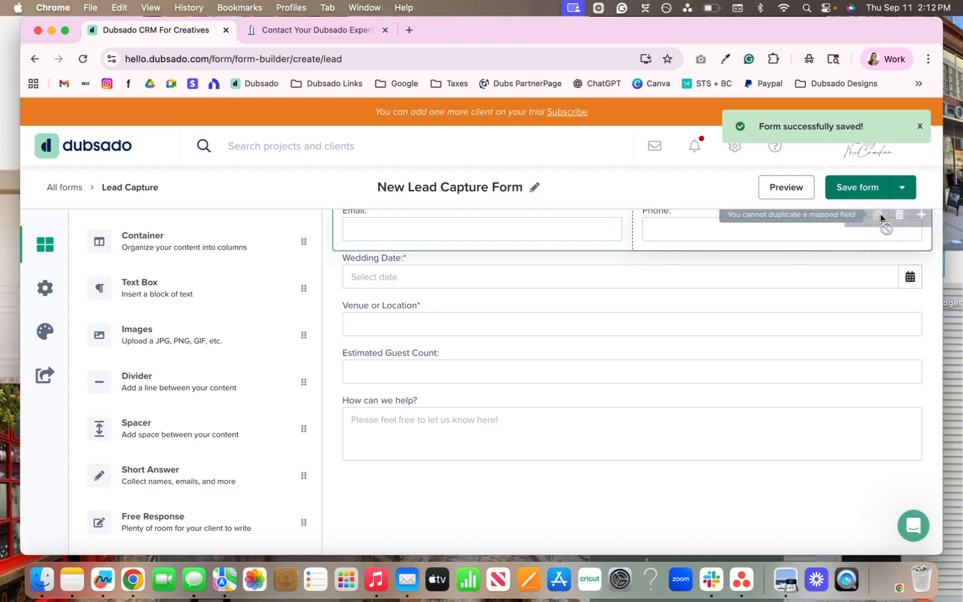
Create a project custom mapped field named "Estimated Guest Count" of type short answer in the brand settings and save it.
click(734, 148)
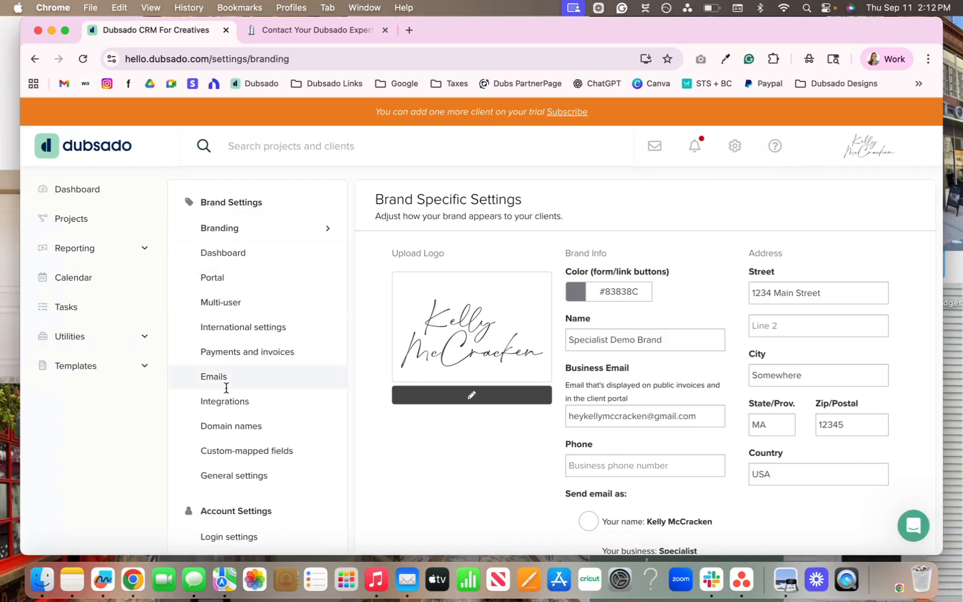
click(232, 451)
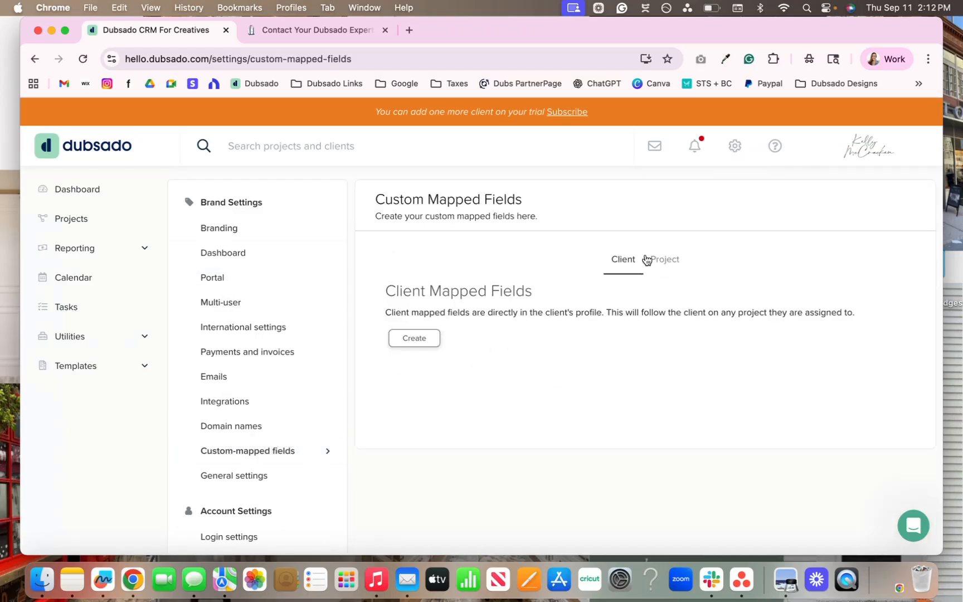
click(665, 260)
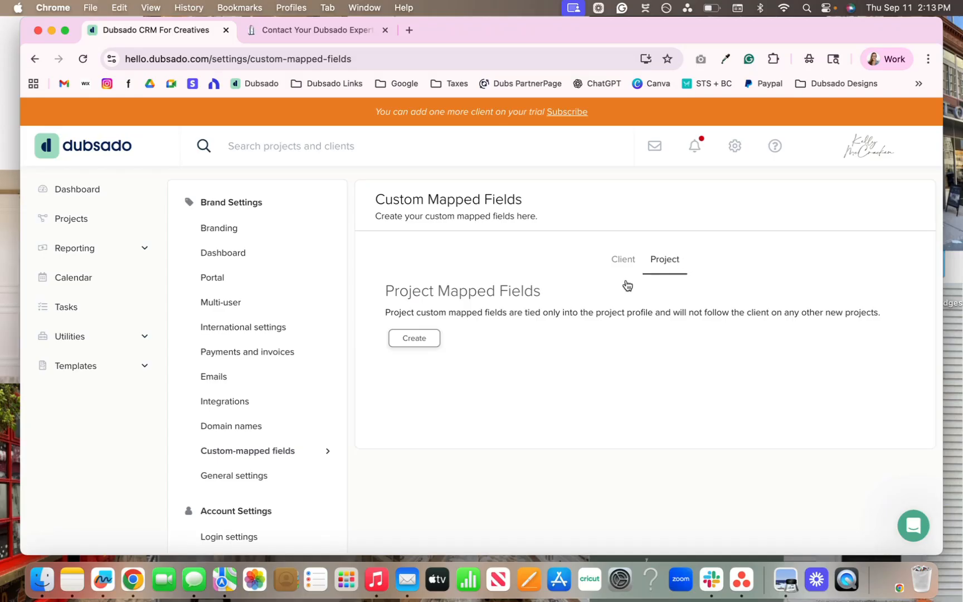
click(392, 342)
click(428, 405)
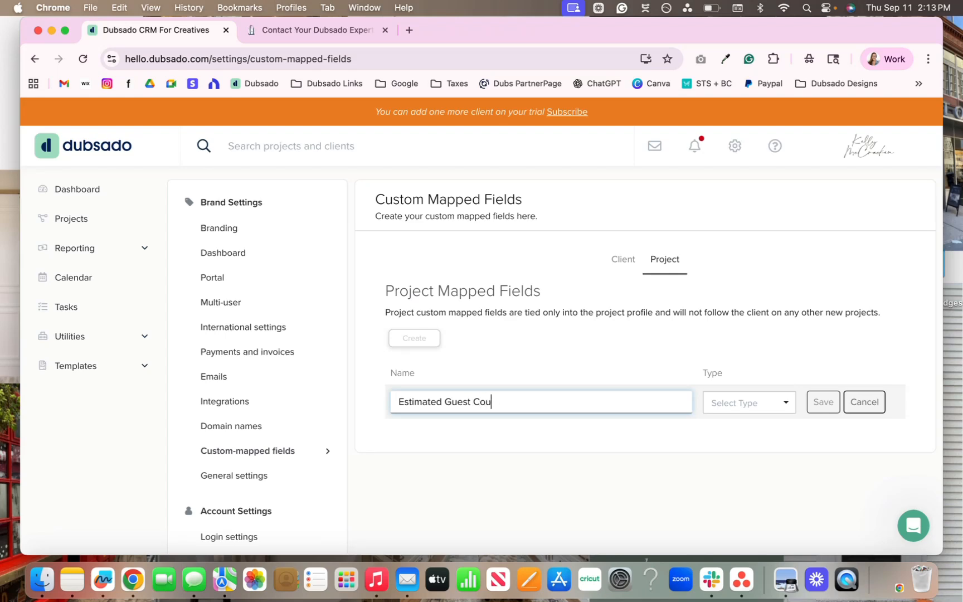
click(728, 404)
click(739, 423)
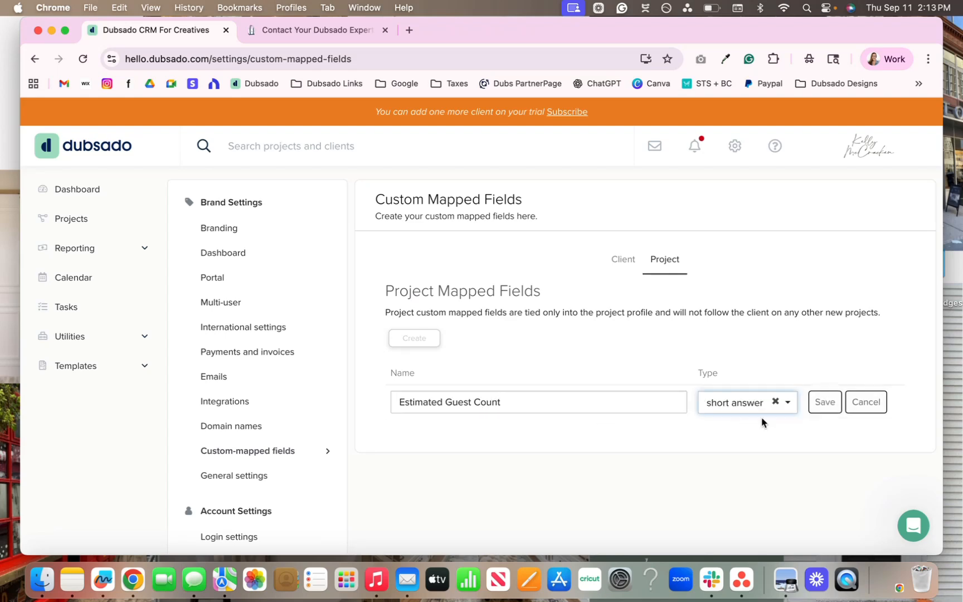
click(824, 402)
Go to the form templates, reload the list and open New Lead Capture Form for editing.
click(68, 366)
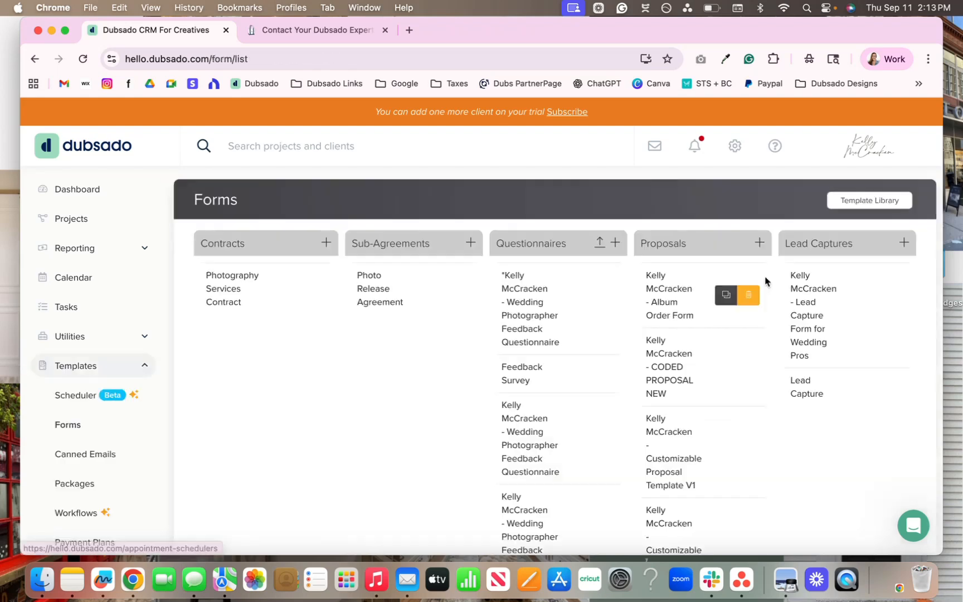
click(570, 54)
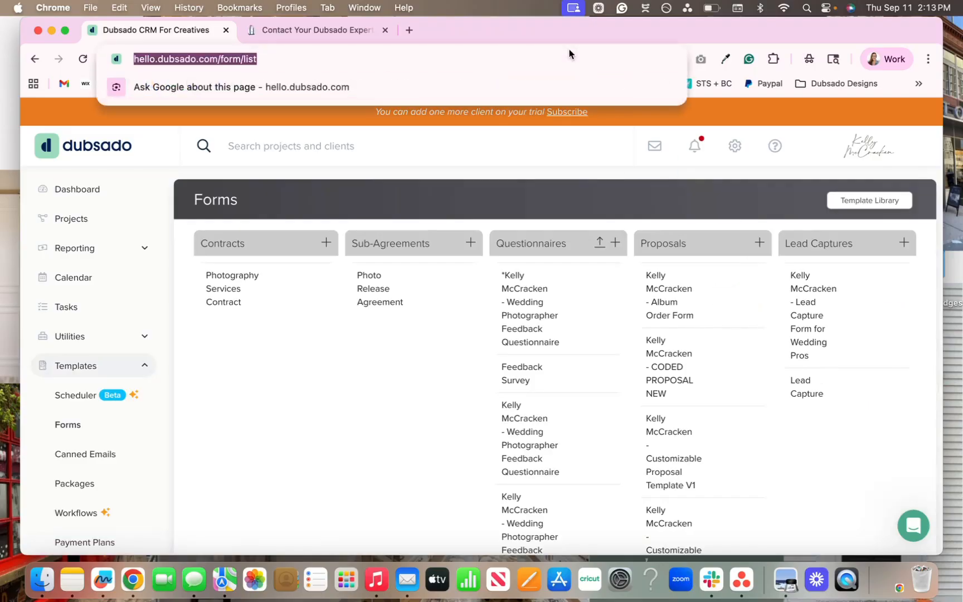
key(Return)
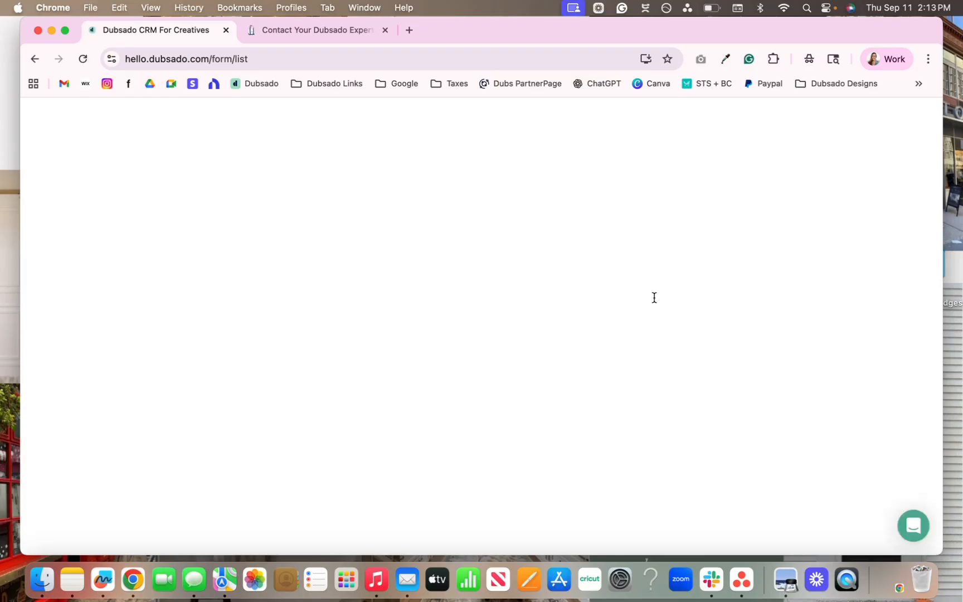
click(811, 422)
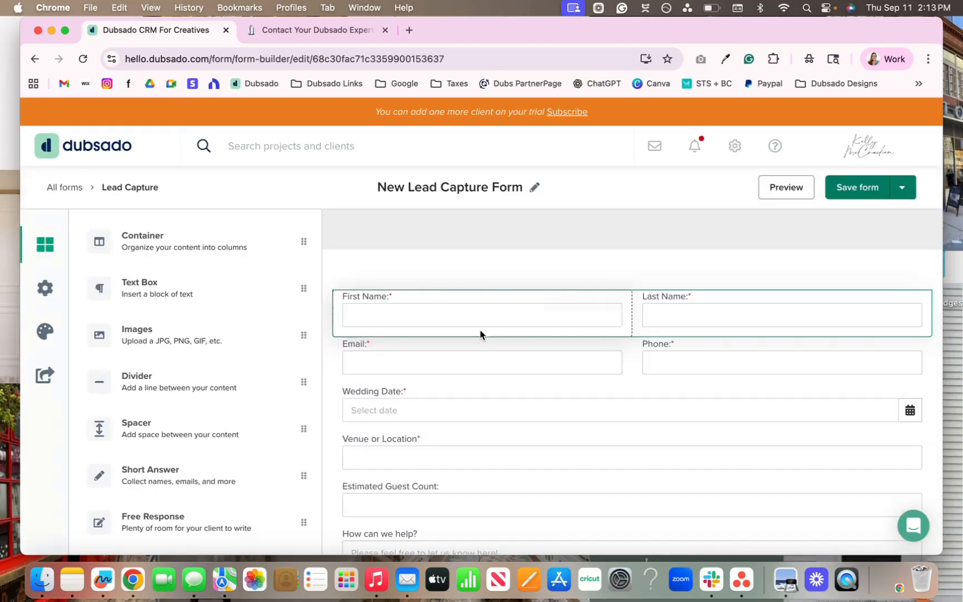
Map the Estimated Guest Count question to the Estimated Guest Count custom field and make it required.
scroll(409, 428, down, 1)
click(370, 396)
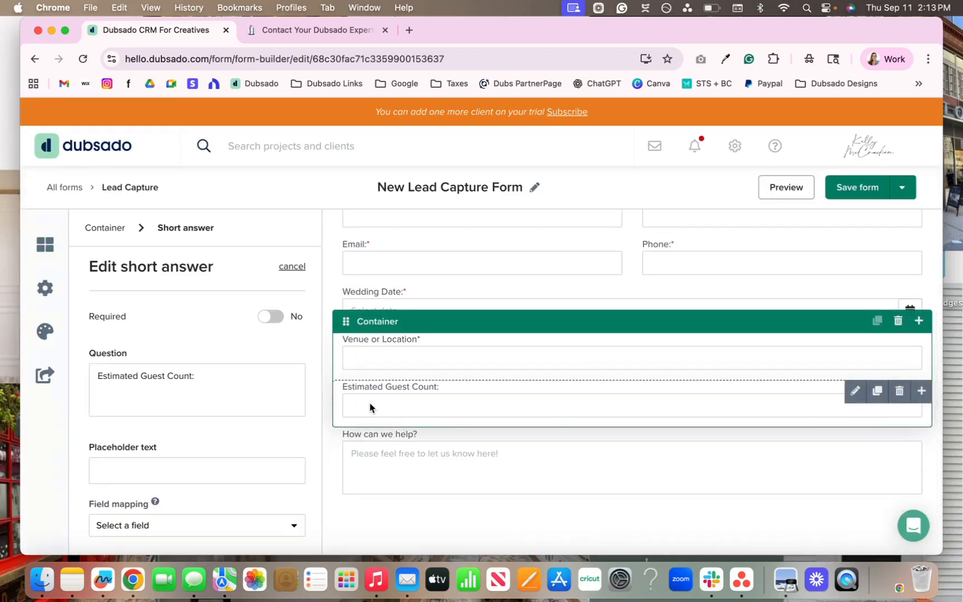
click(140, 525)
scroll(182, 471, down, 8)
scroll(173, 402, down, 5)
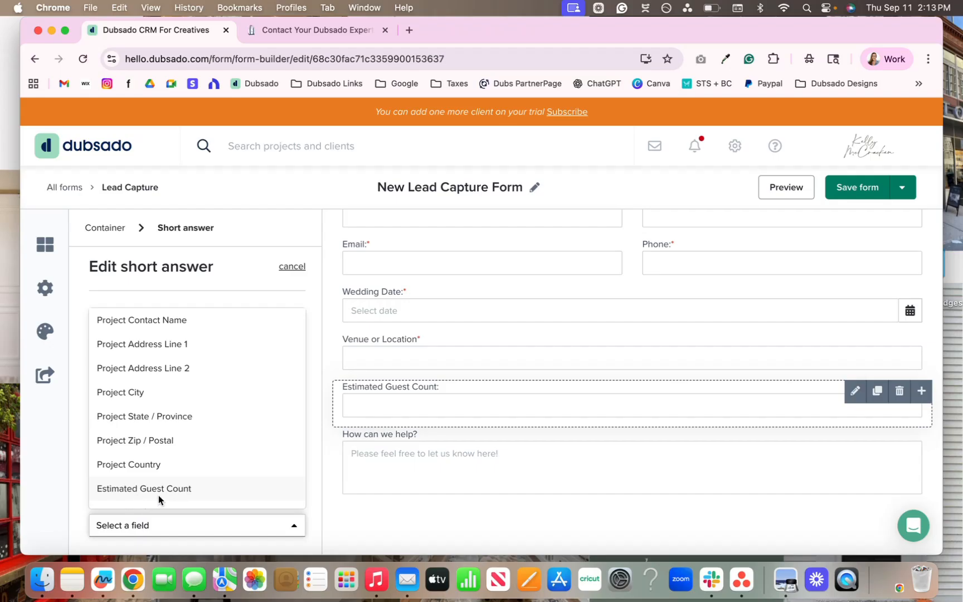
click(156, 493)
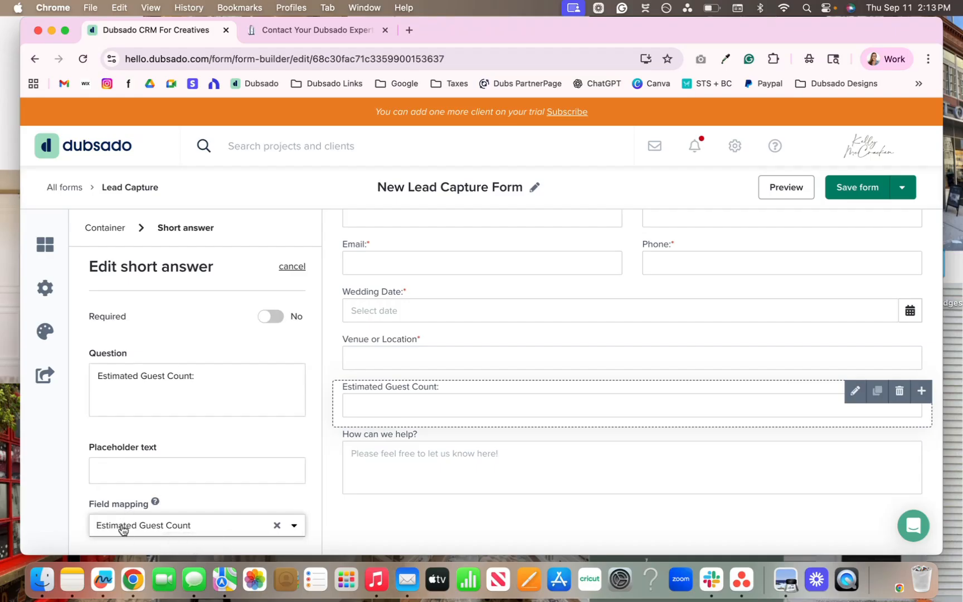
click(270, 316)
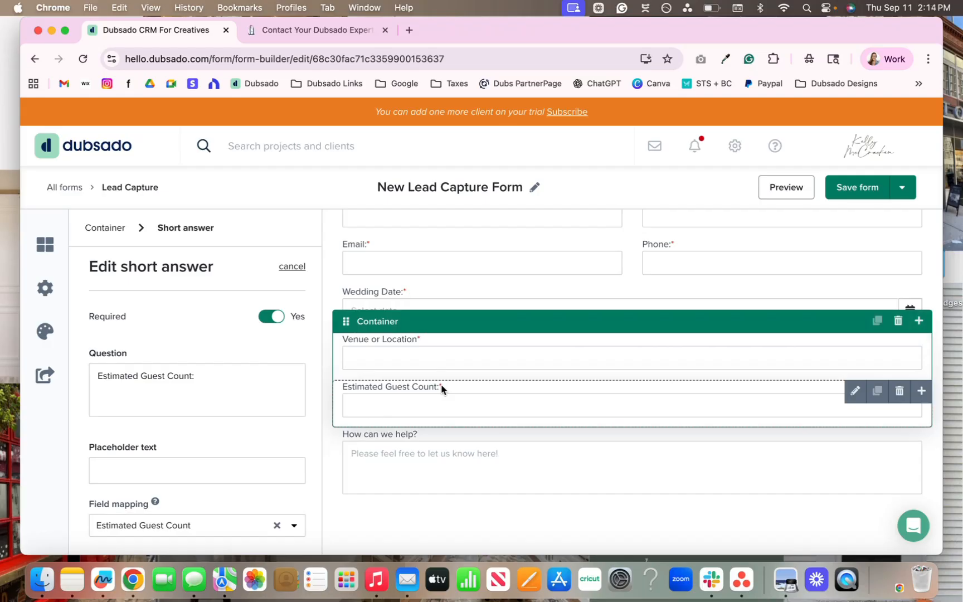
Try adding a Dropdown field below the "How can we help?" question, and delete it.
click(379, 449)
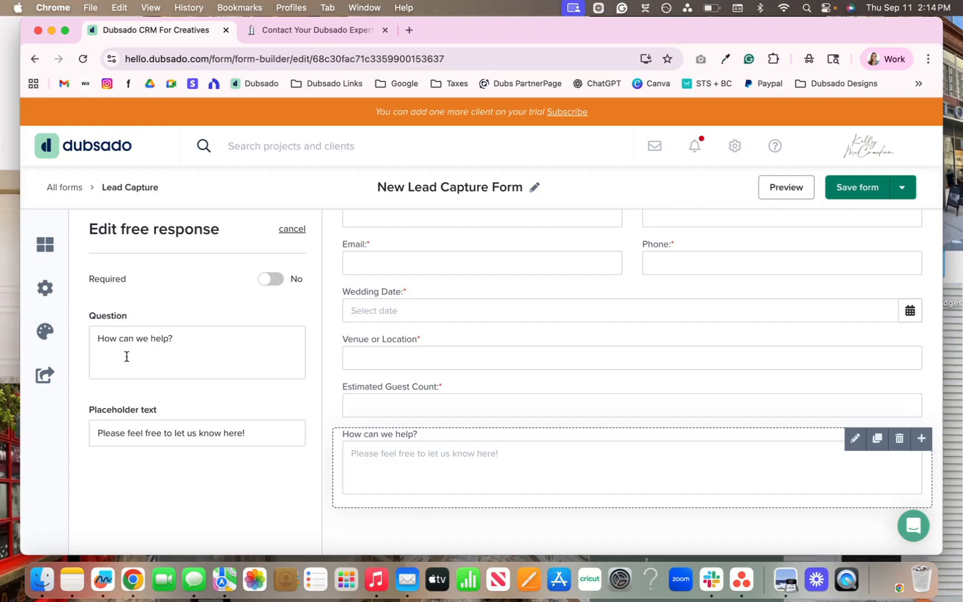
click(59, 241)
scroll(134, 434, down, 10)
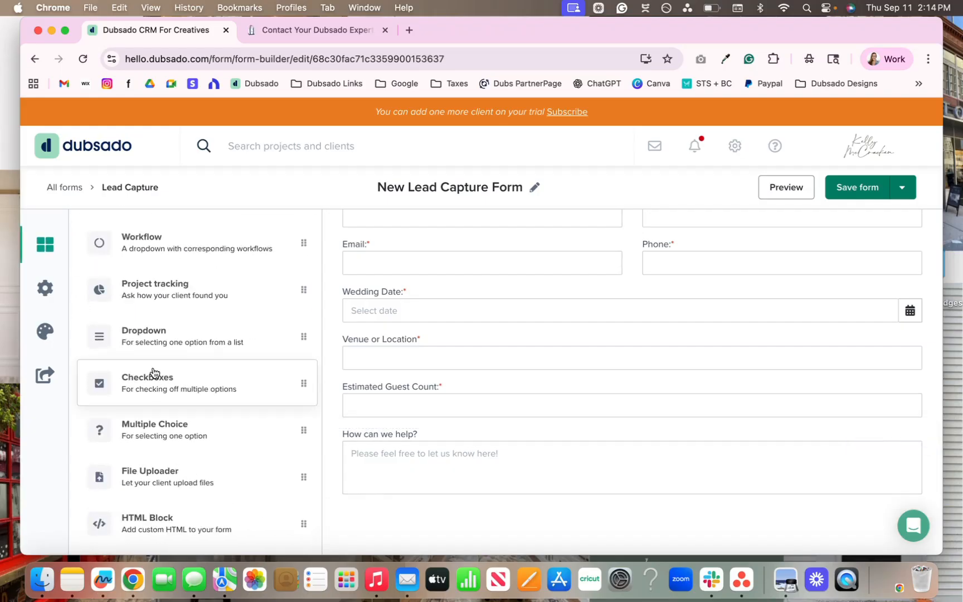
drag(129, 346, 417, 481)
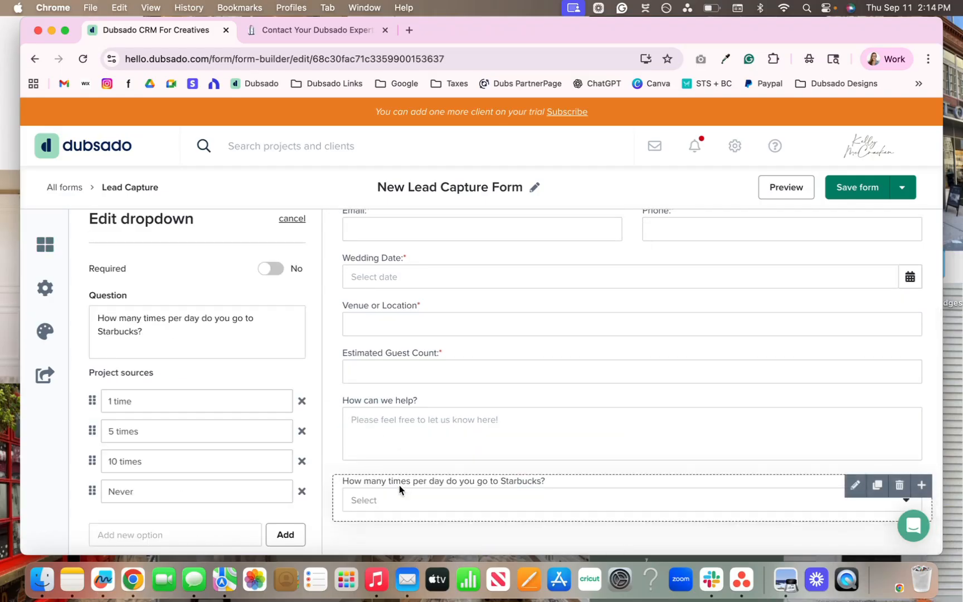
click(898, 485)
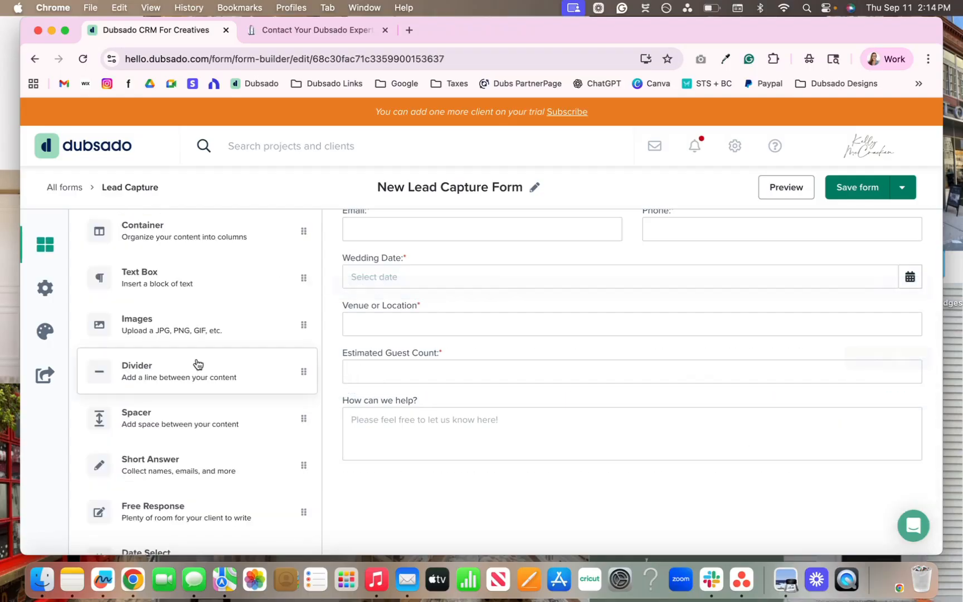
Add a Project tracking field below the "How can we help?" question, and save and close the form.
scroll(195, 366, down, 5)
scroll(196, 364, down, 5)
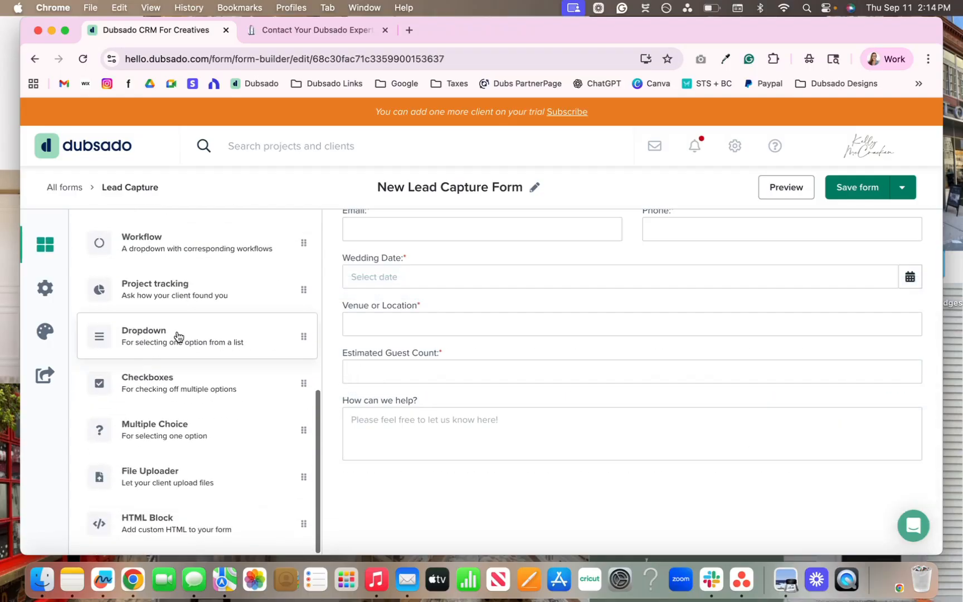
drag(156, 288, 540, 458)
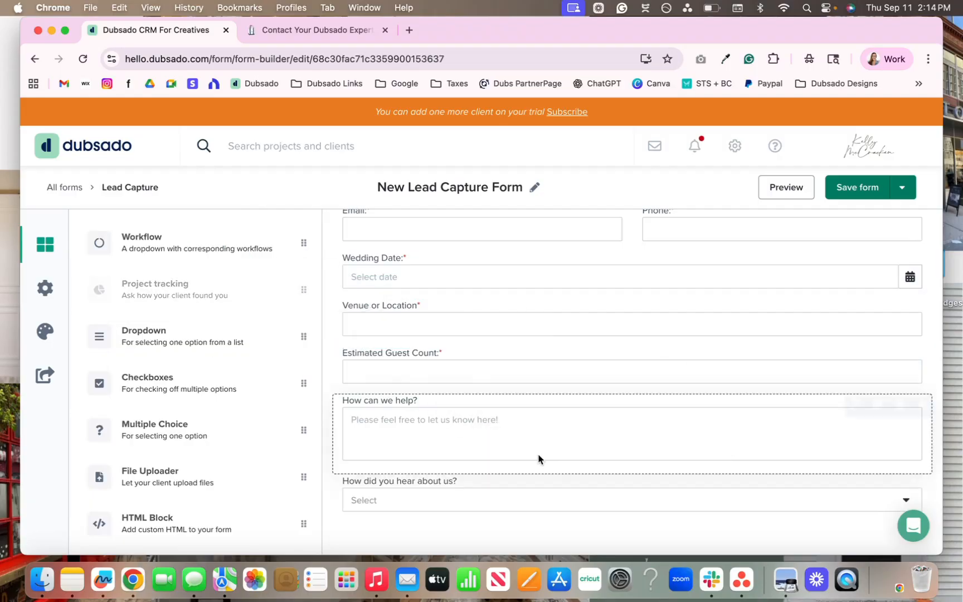
click(388, 493)
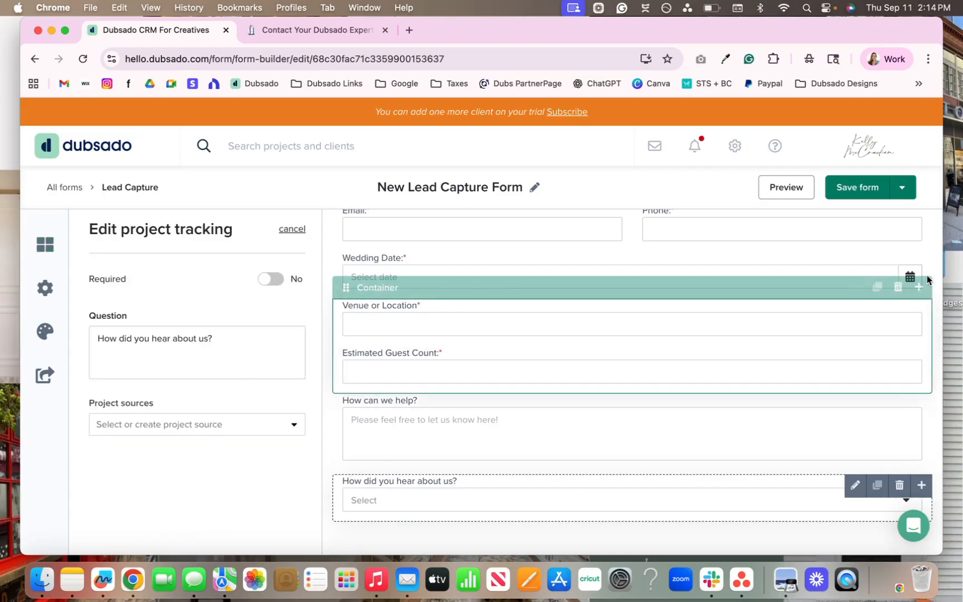
click(903, 192)
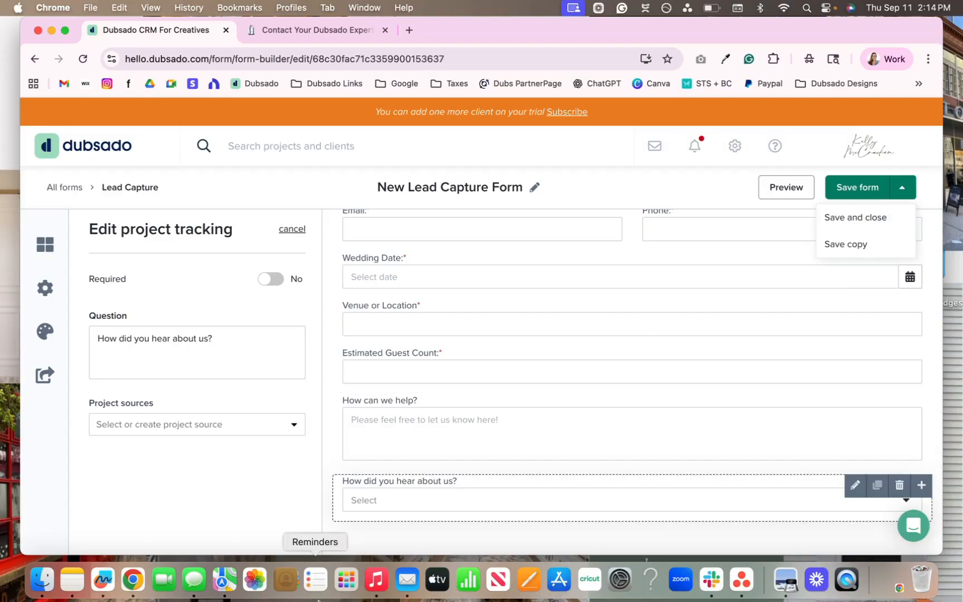
click(891, 210)
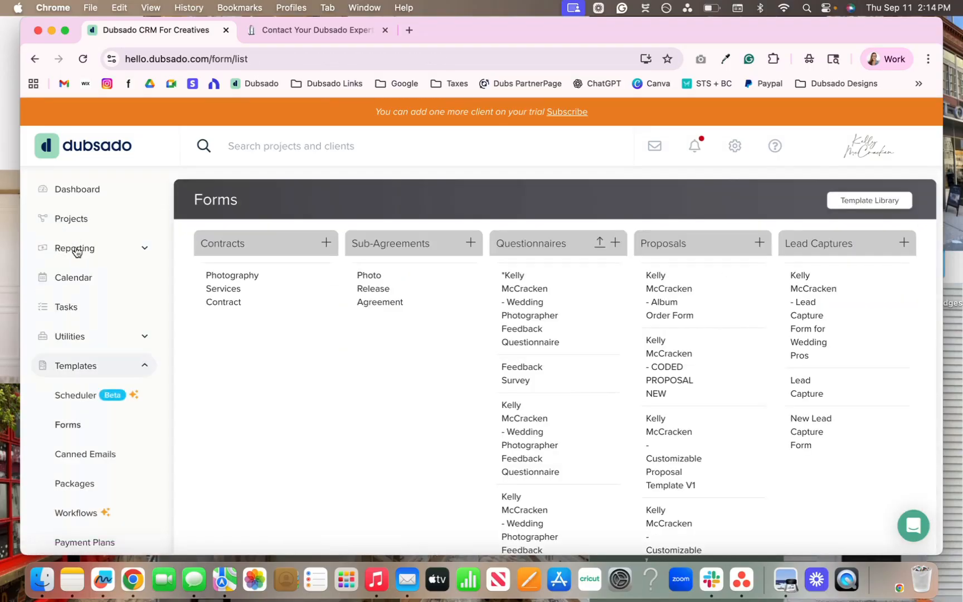
Go to the project sources list and set the Facebook source's color to red.
click(63, 254)
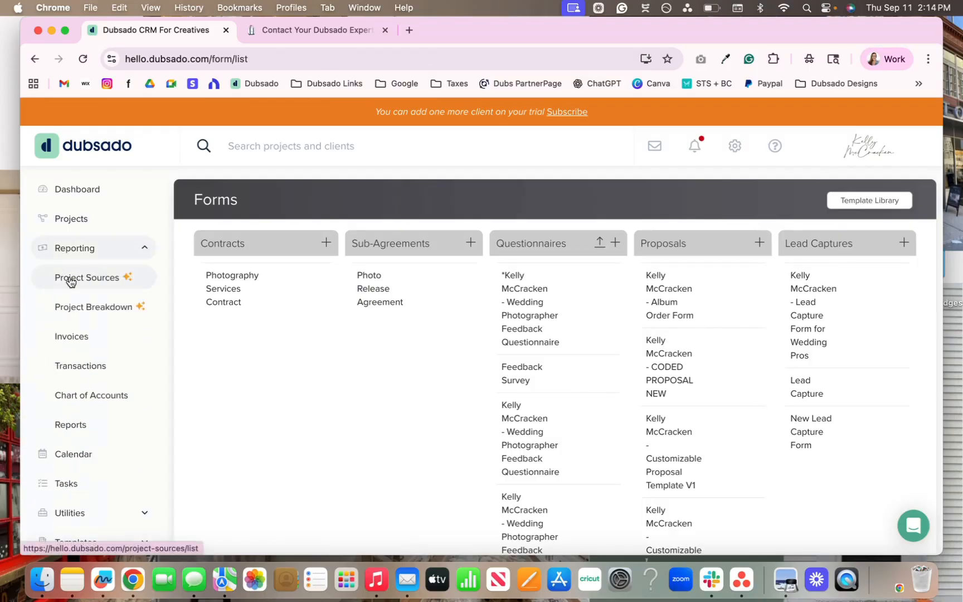
click(88, 288)
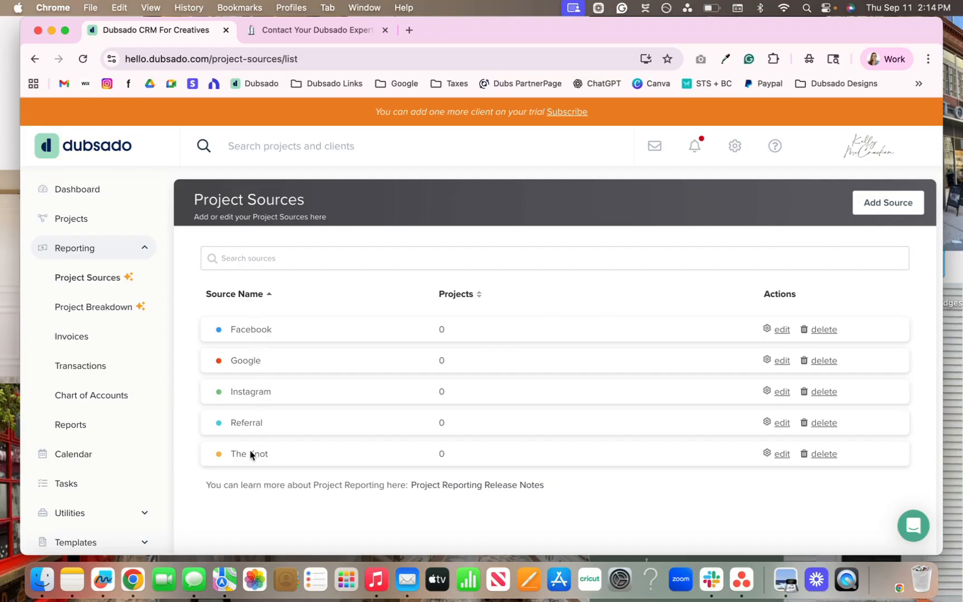
click(782, 330)
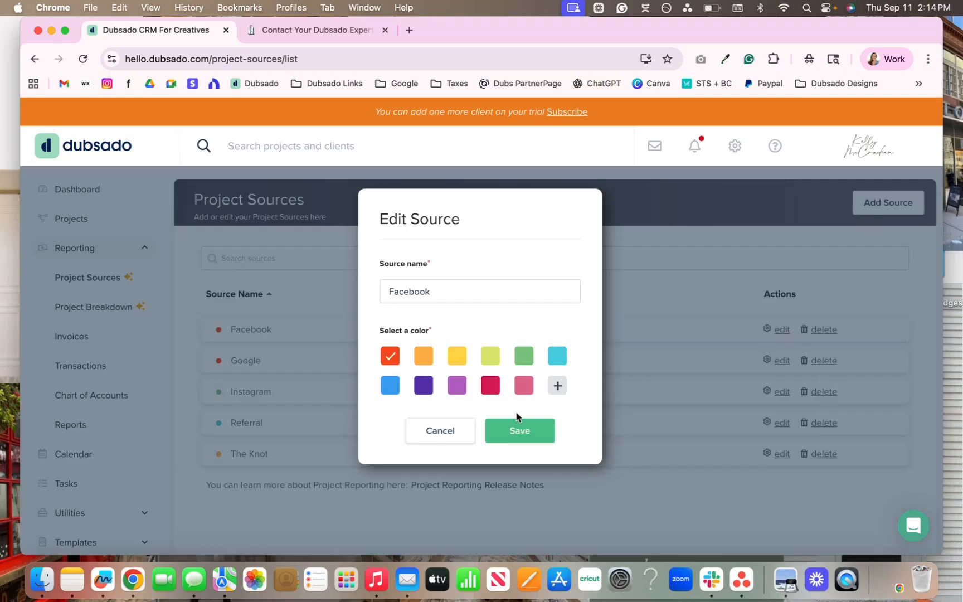
click(516, 438)
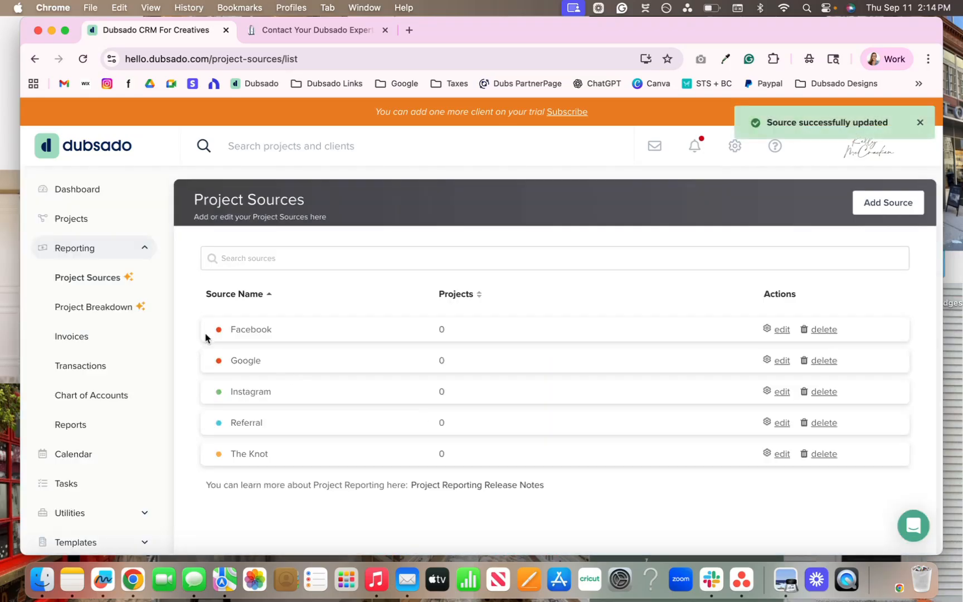
Set the Google source's color to yellow and The Knot source's color to crimson.
click(782, 359)
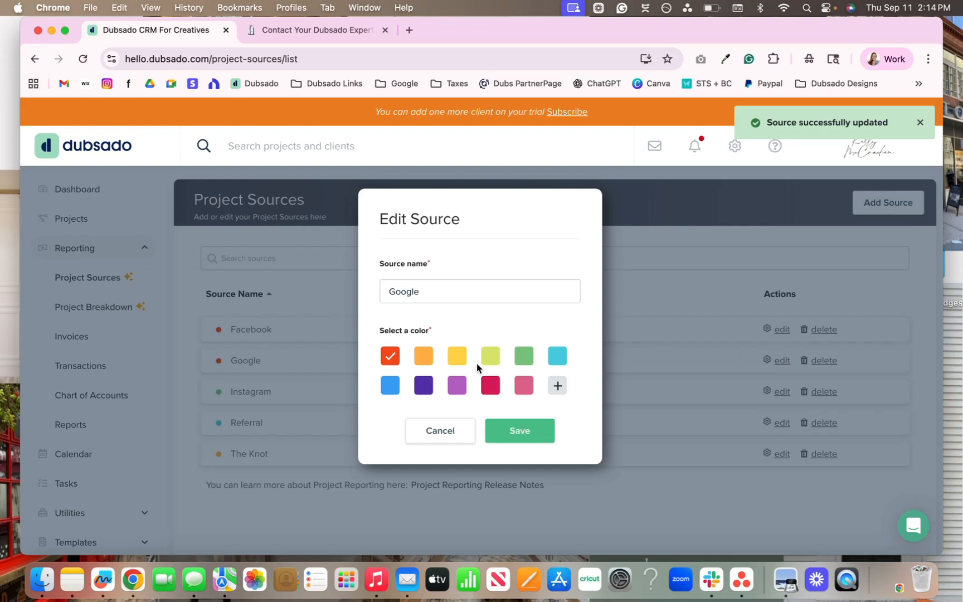
click(456, 356)
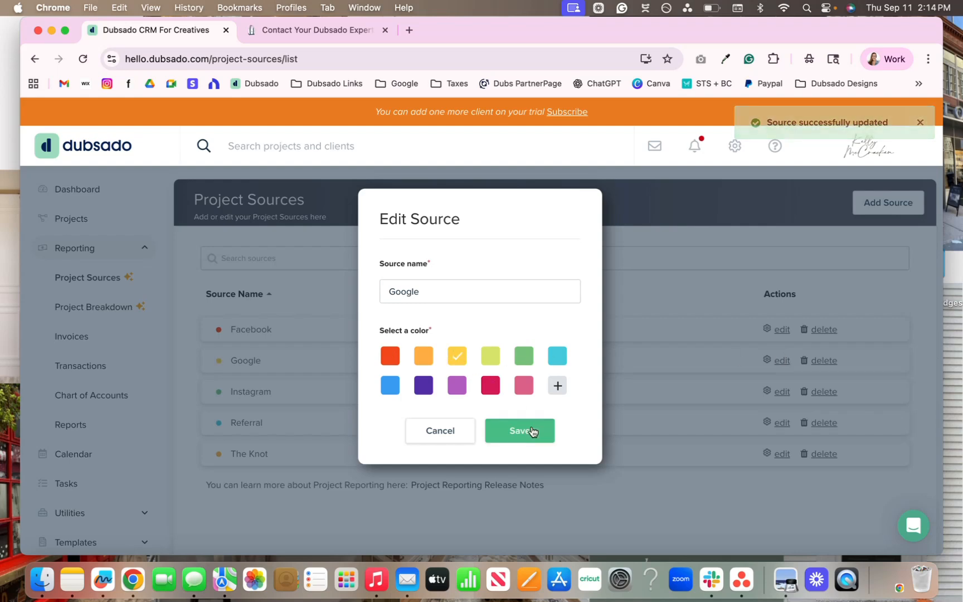
click(491, 431)
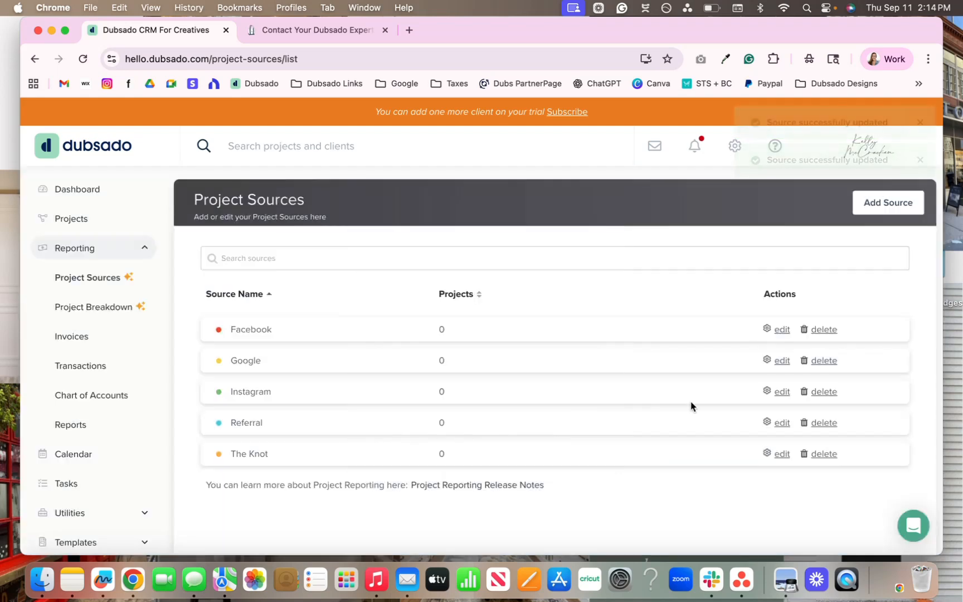
click(782, 422)
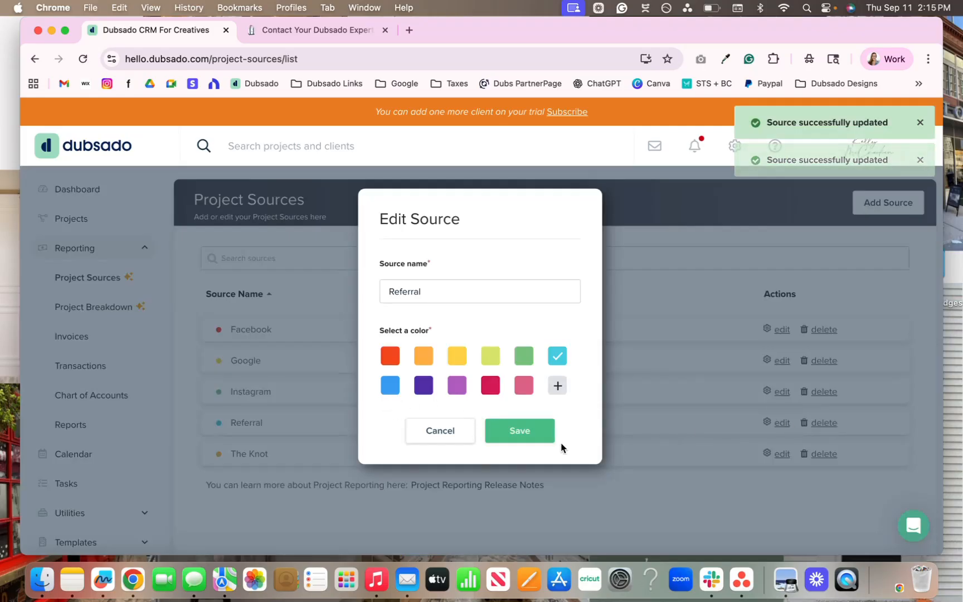
click(531, 432)
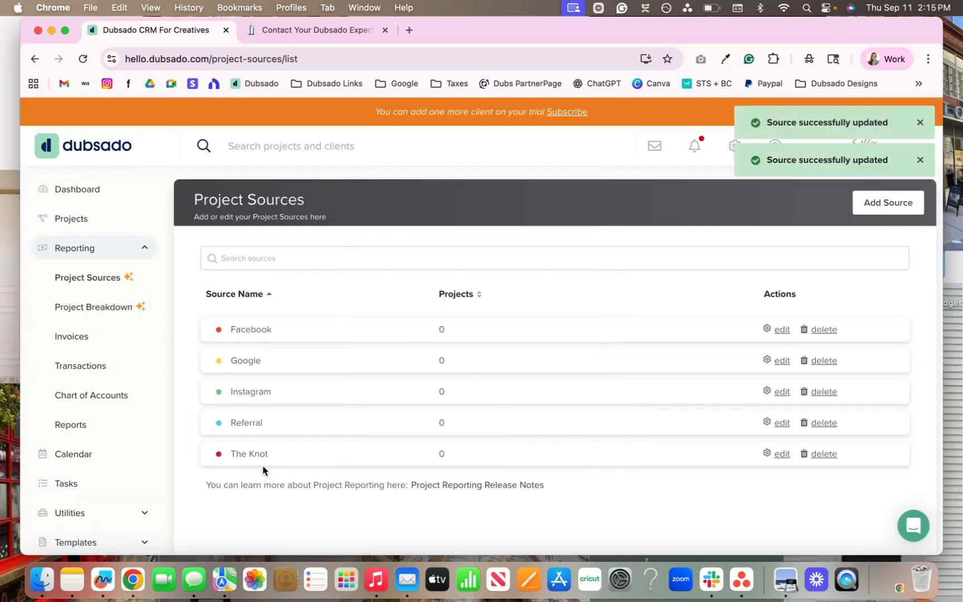
Return to the form templates and open New Lead Capture Form for editing.
scroll(78, 369, down, 1)
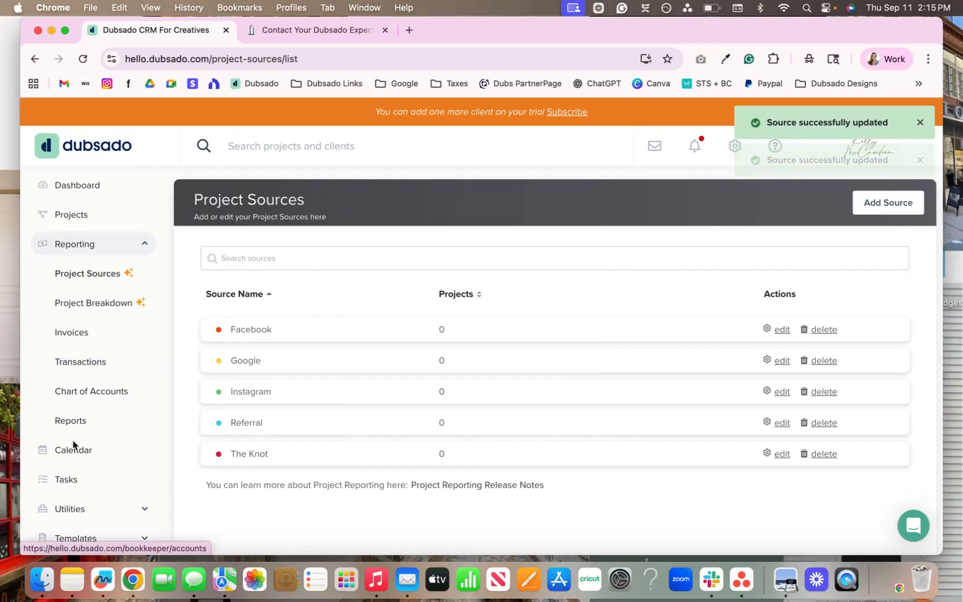
click(76, 538)
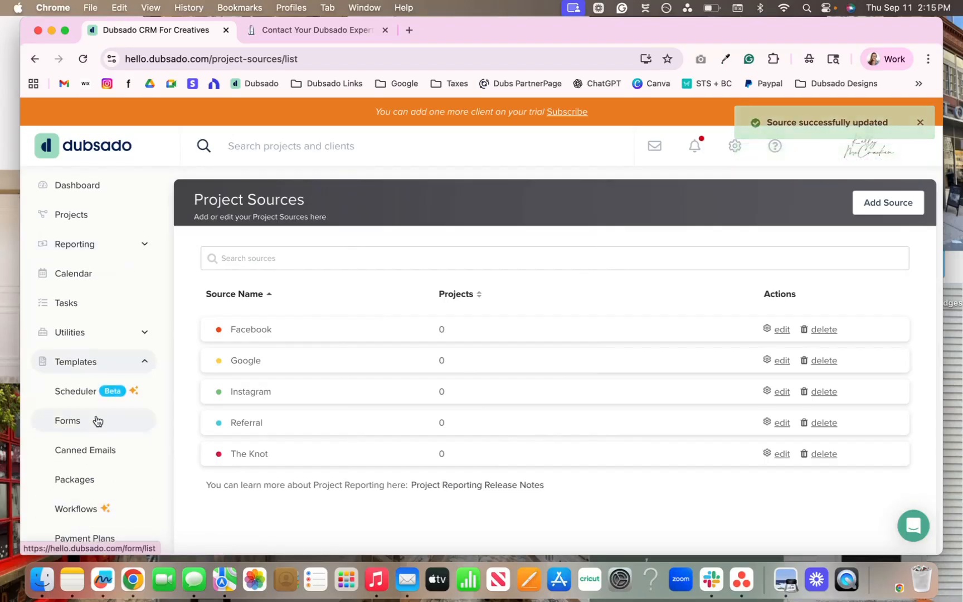
click(95, 420)
click(811, 428)
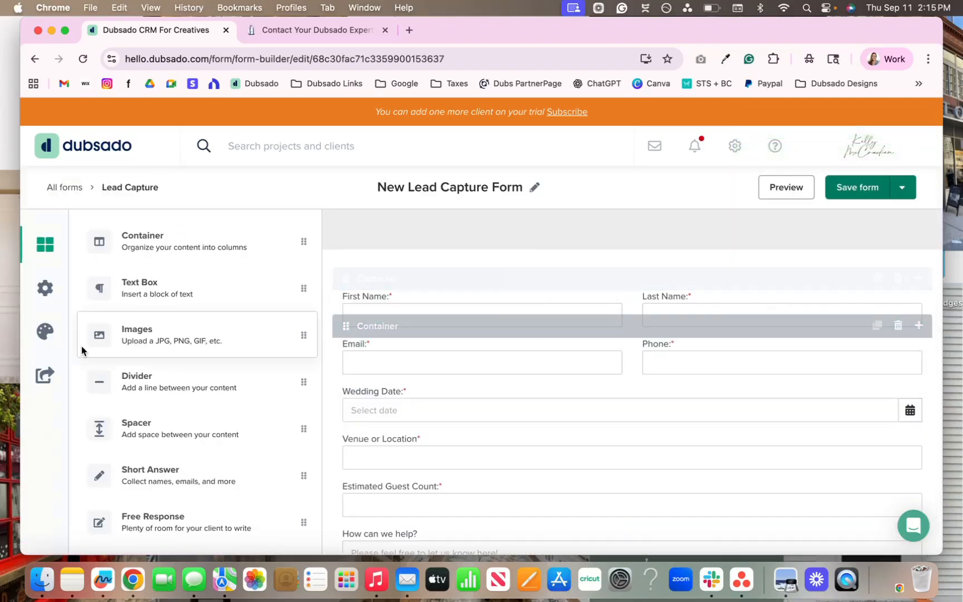
Select all project sources for the "How did you hear about us?" question and save the form.
scroll(162, 323, down, 5)
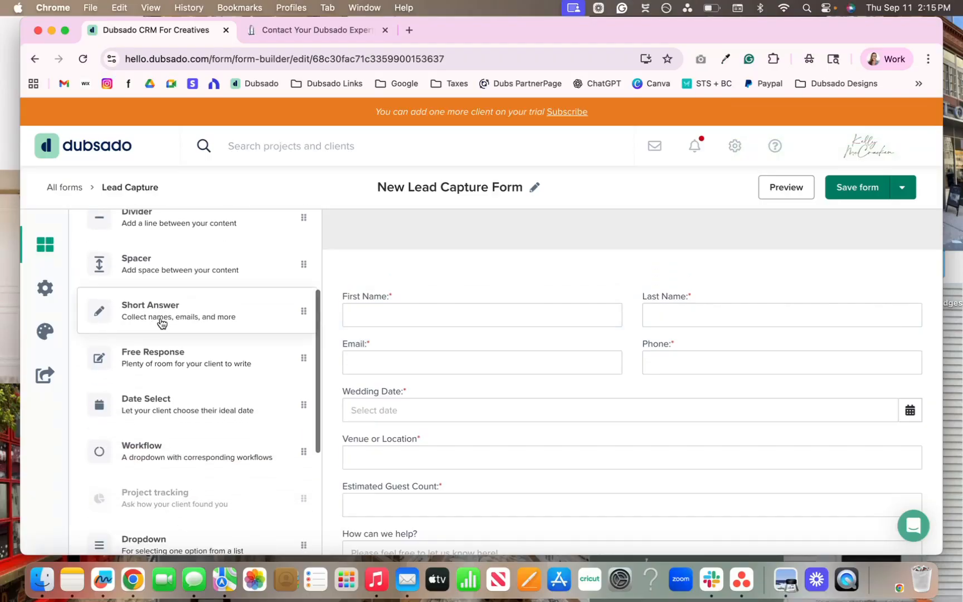
scroll(391, 491, down, 4)
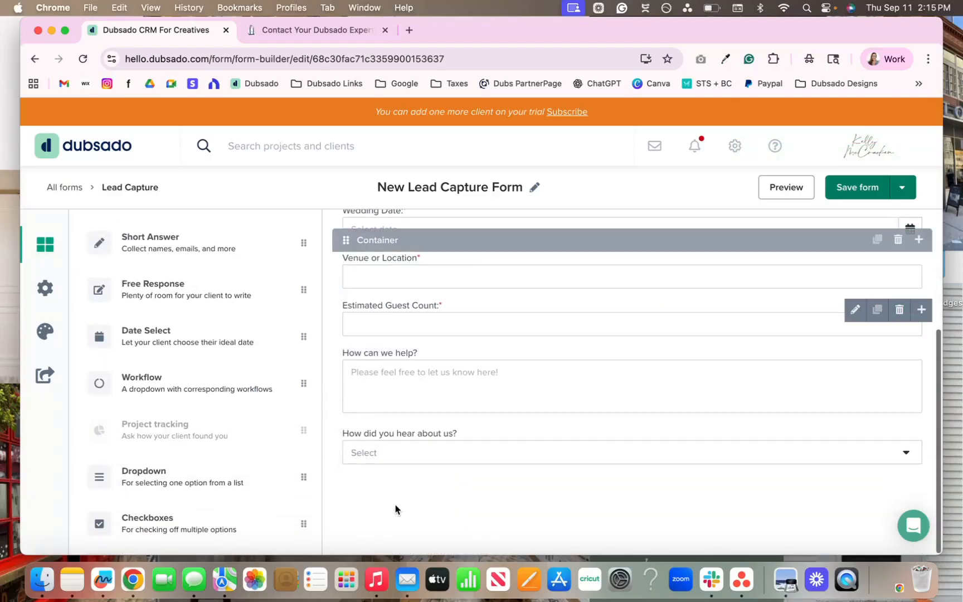
click(419, 453)
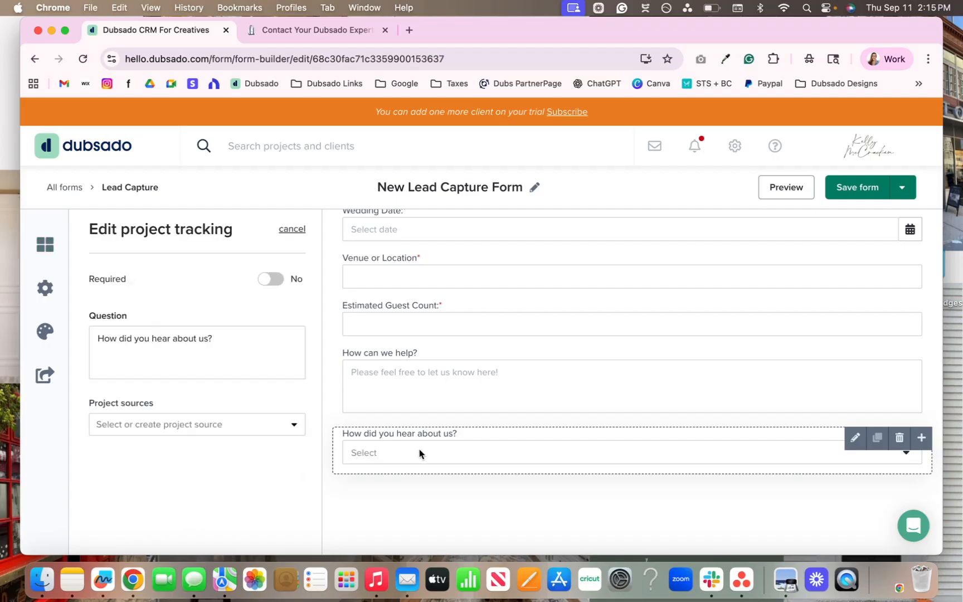
click(151, 427)
scroll(165, 494, down, 3)
scroll(165, 493, up, 3)
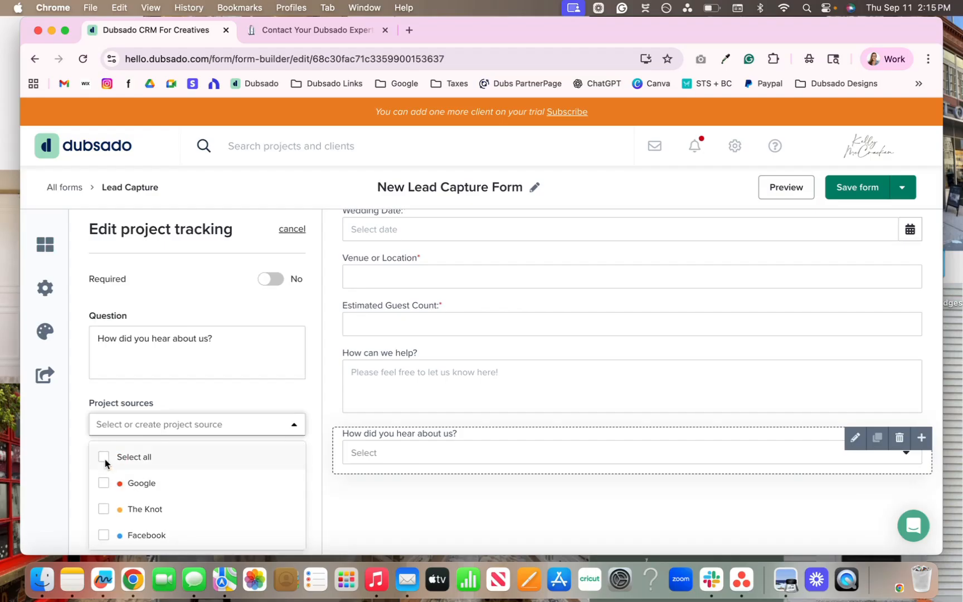
scroll(166, 500, down, 3)
scroll(166, 499, up, 3)
click(103, 457)
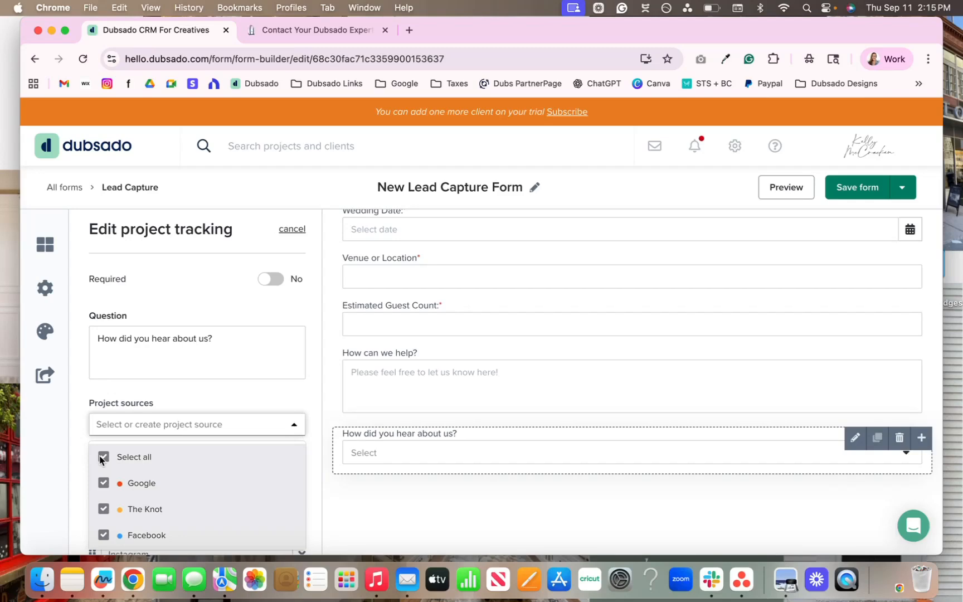
click(859, 187)
Preview the form down to the "How did you hear about us?" question, and save and close it.
click(773, 184)
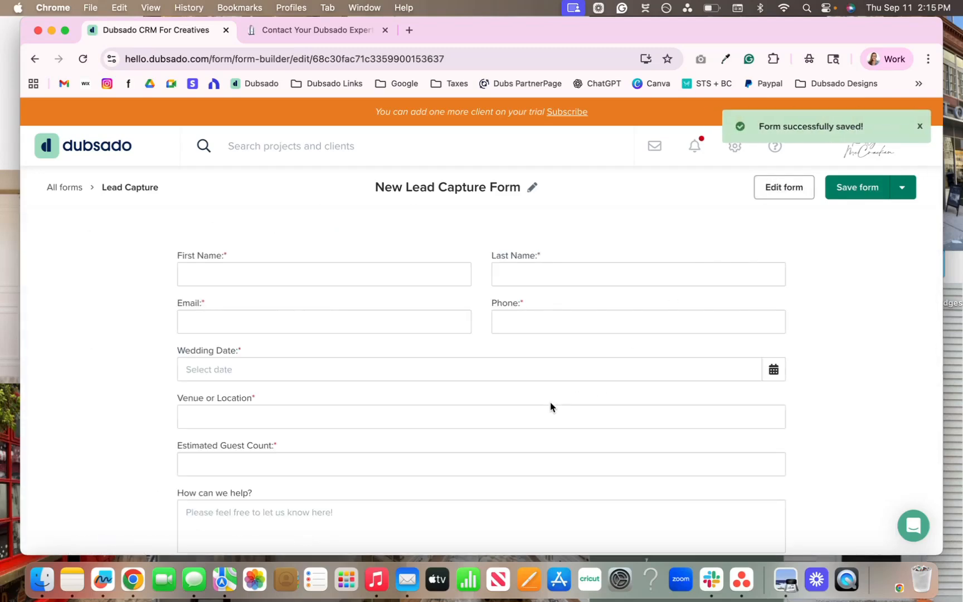
scroll(550, 407, down, 3)
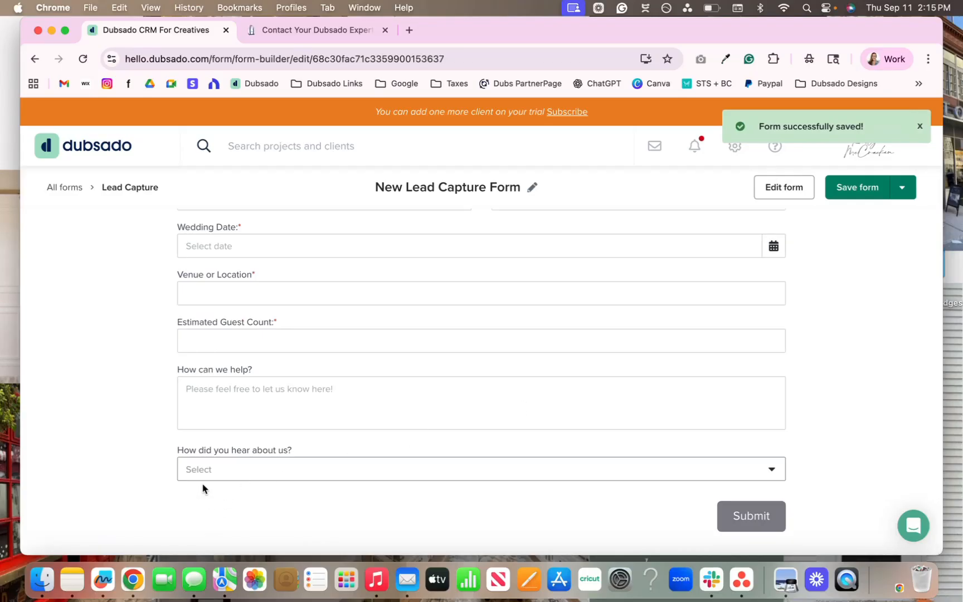
click(908, 192)
click(880, 214)
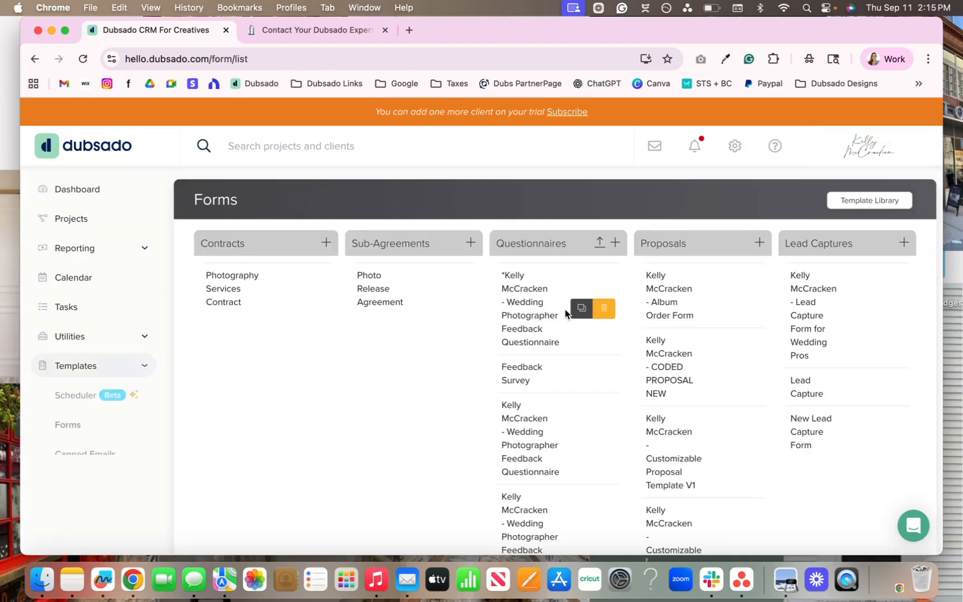
Open the Project Breakdown report and examine the inquiries chart, the projects by source and the booked project figures.
click(83, 253)
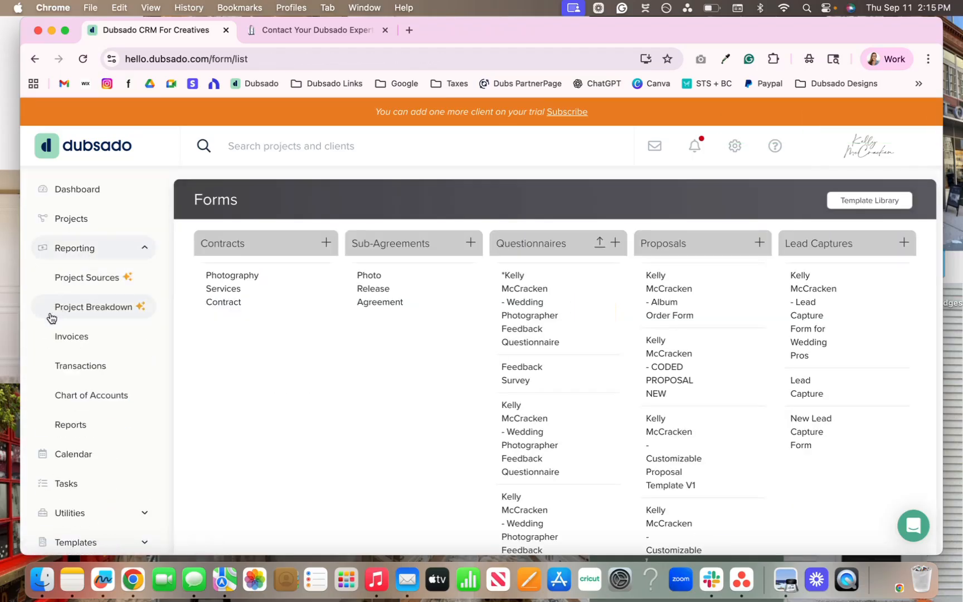
click(105, 314)
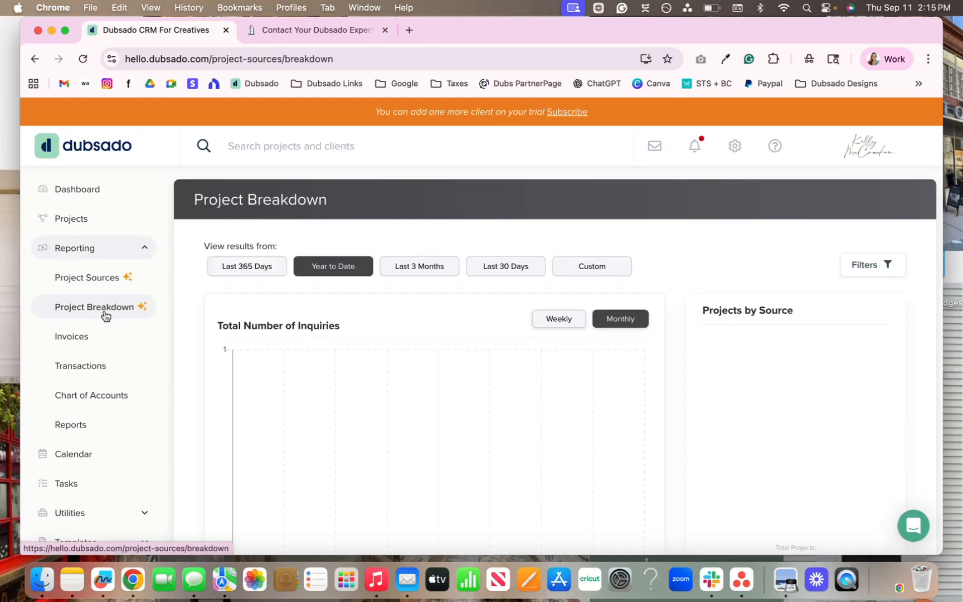
scroll(639, 222, down, 5)
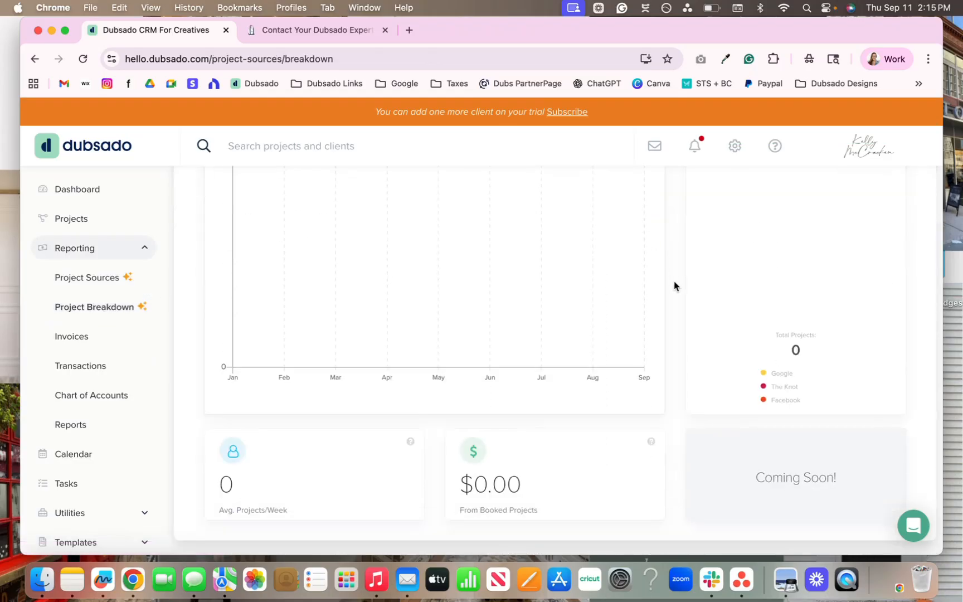
scroll(772, 401, up, 5)
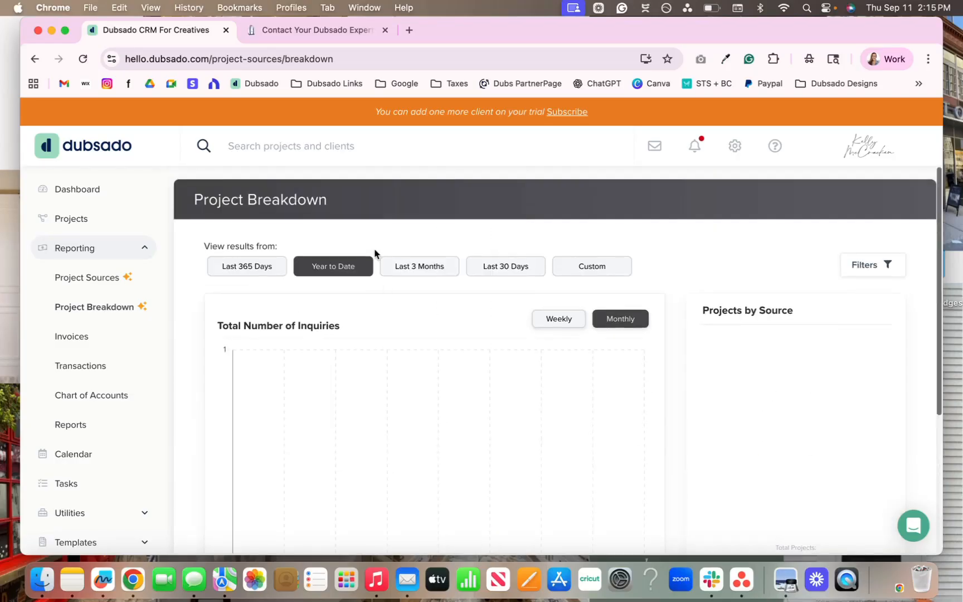
scroll(804, 393, down, 2)
scroll(805, 389, down, 2)
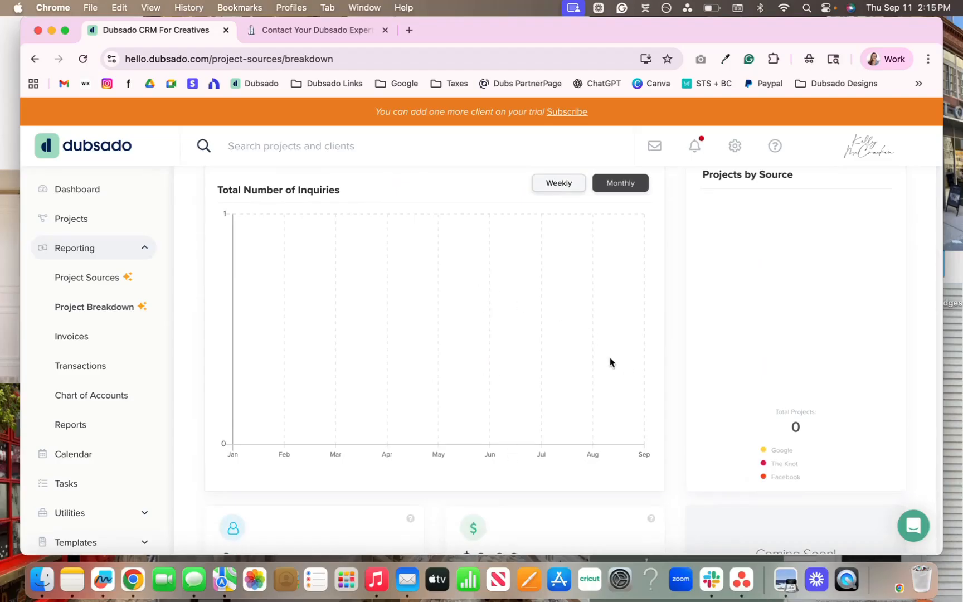
scroll(483, 326, up, 4)
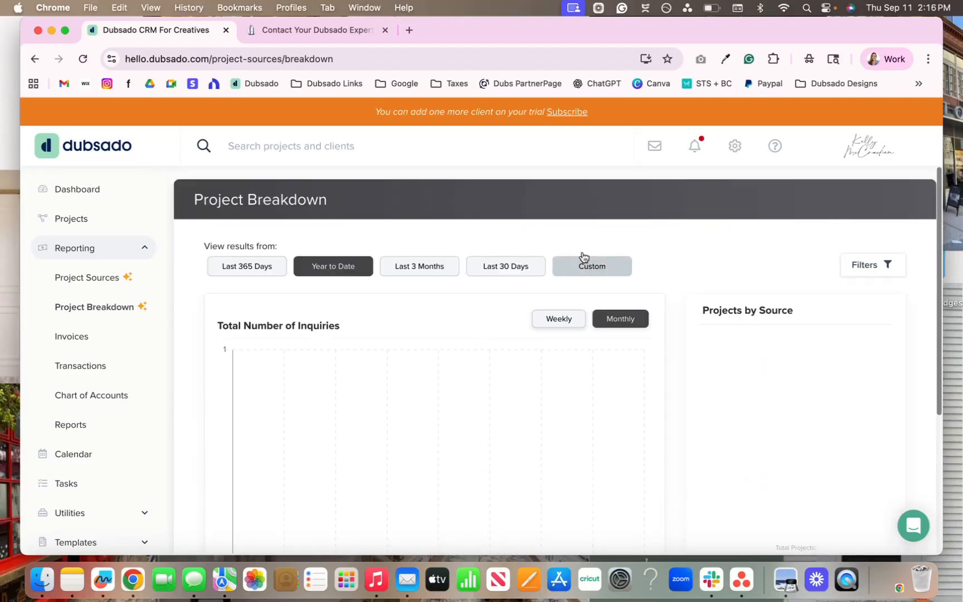
scroll(397, 455, down, 5)
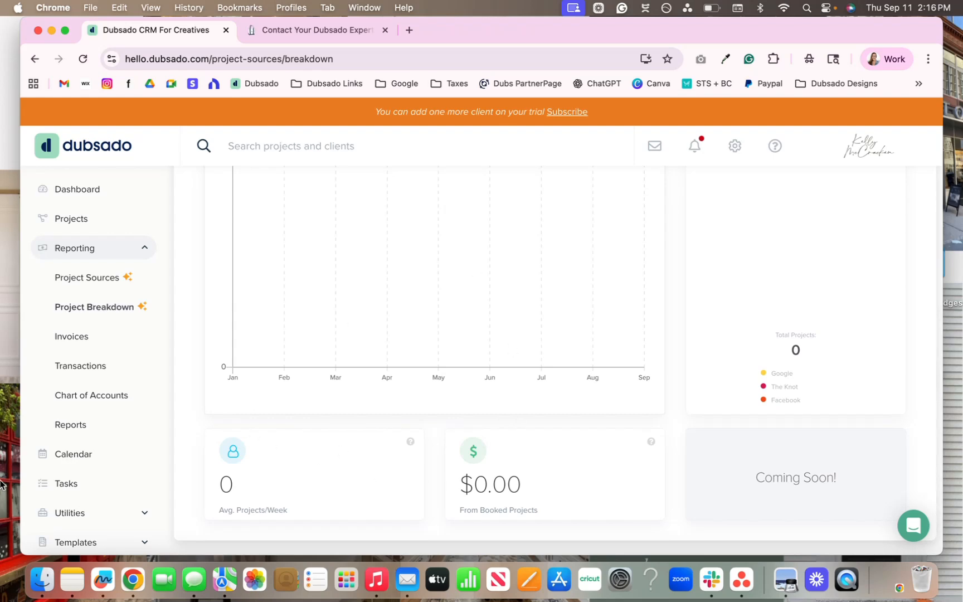
Leave the report and reopen New Lead Capture Form from the form templates.
click(78, 542)
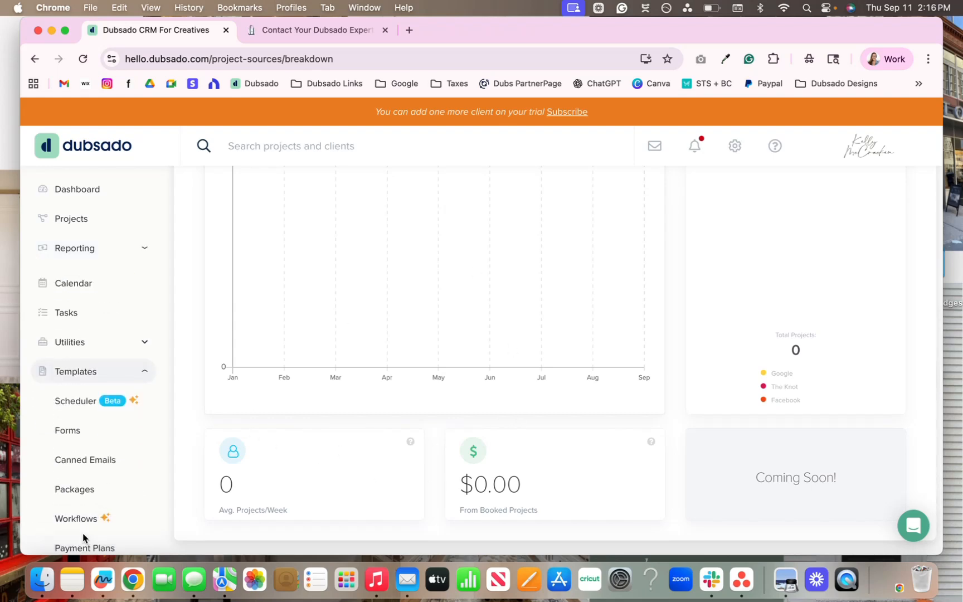
click(114, 424)
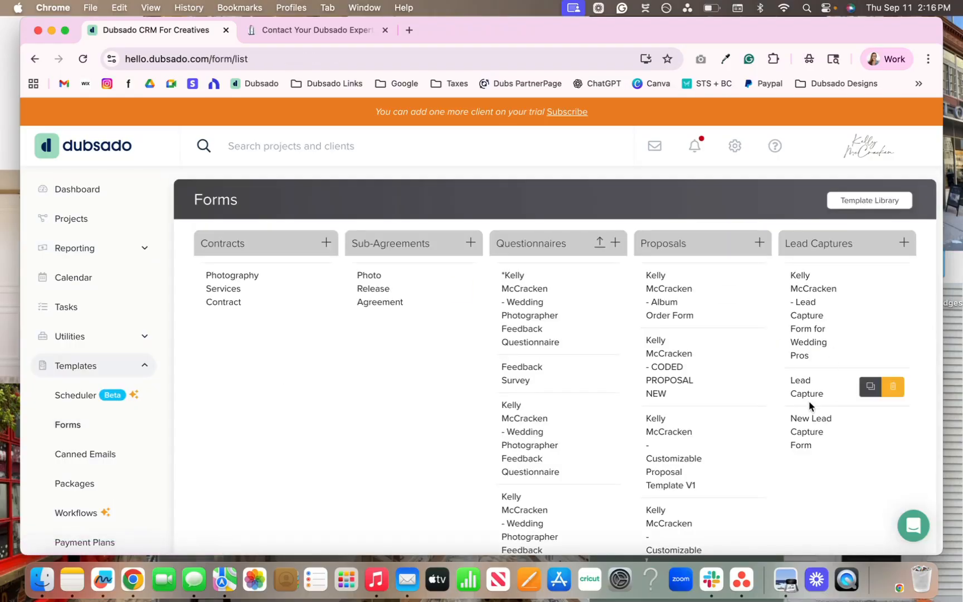
click(798, 436)
Try adding a Spacer between the "How can we help?" and "How did you hear about us?" questions, and delete it.
scroll(484, 335, down, 5)
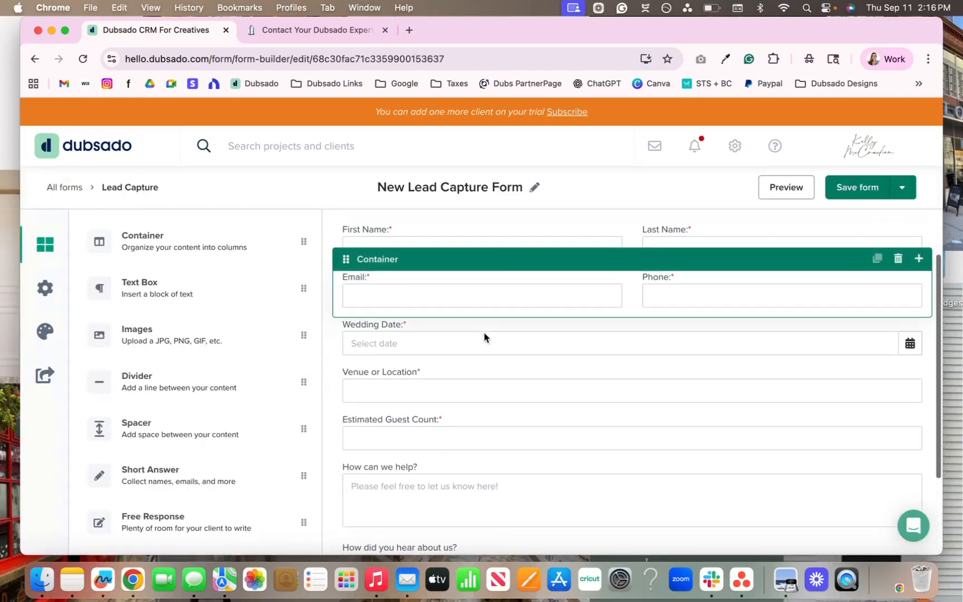
scroll(201, 390, down, 3)
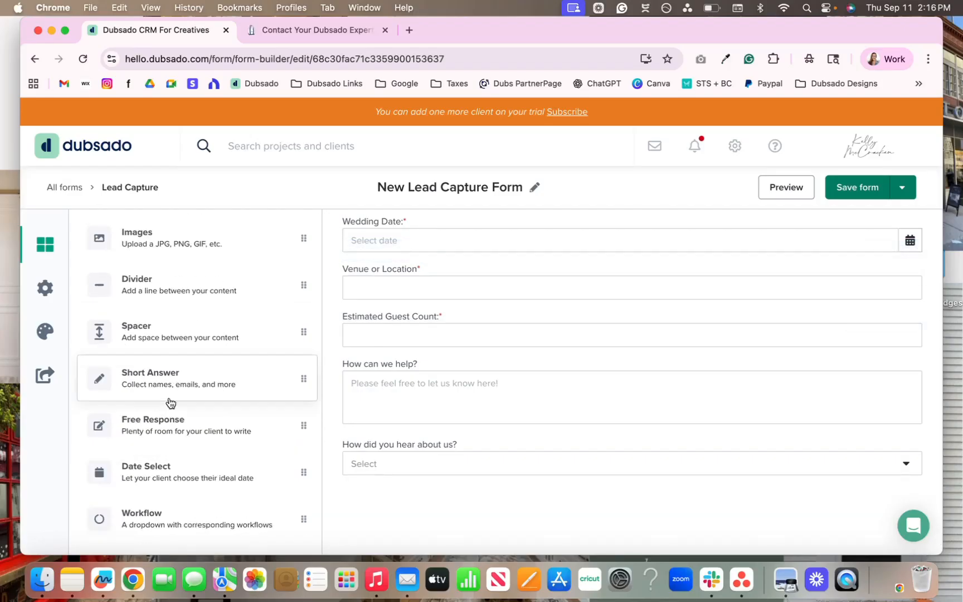
scroll(188, 304, up, 3)
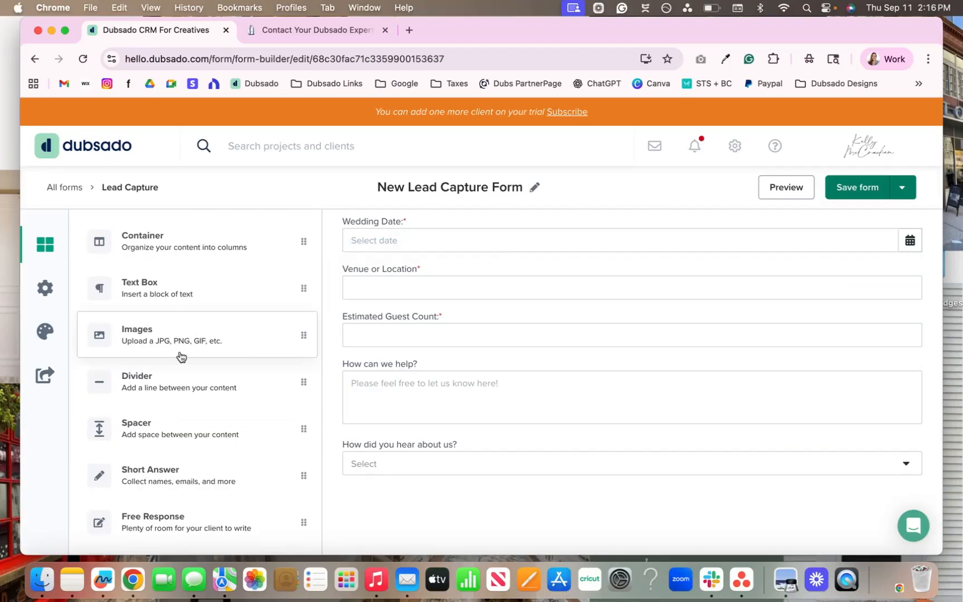
drag(166, 422, 404, 429)
click(899, 449)
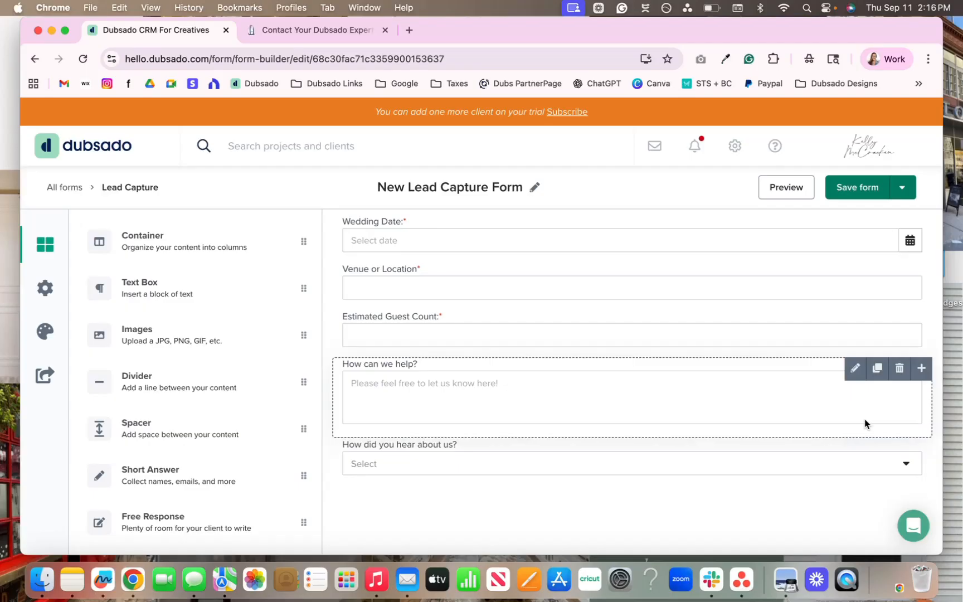
Add a Workflow dropdown between the "How can we help?" and "How did you hear about us?" questions and open its settings.
scroll(208, 304, down, 4)
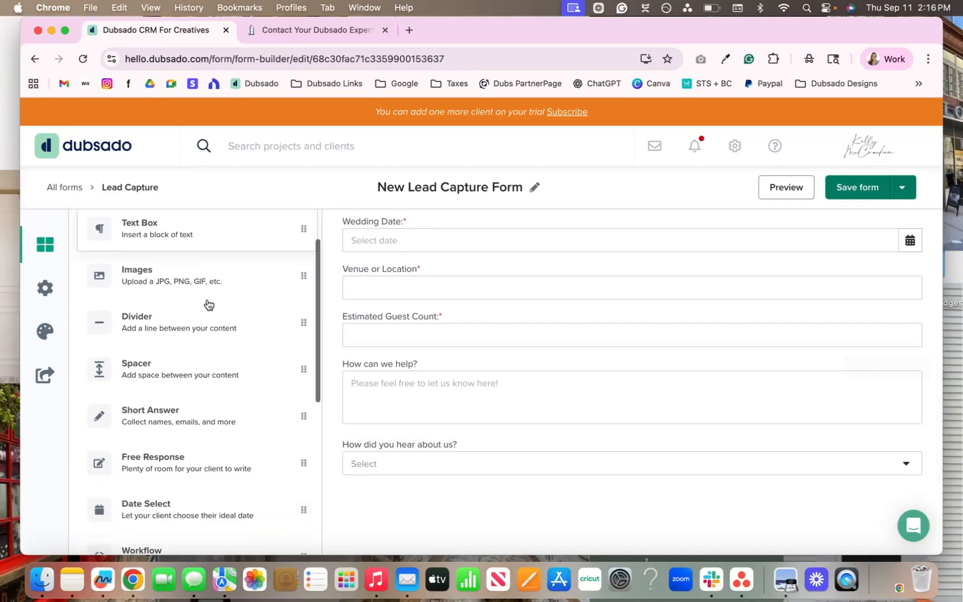
scroll(208, 305, down, 2)
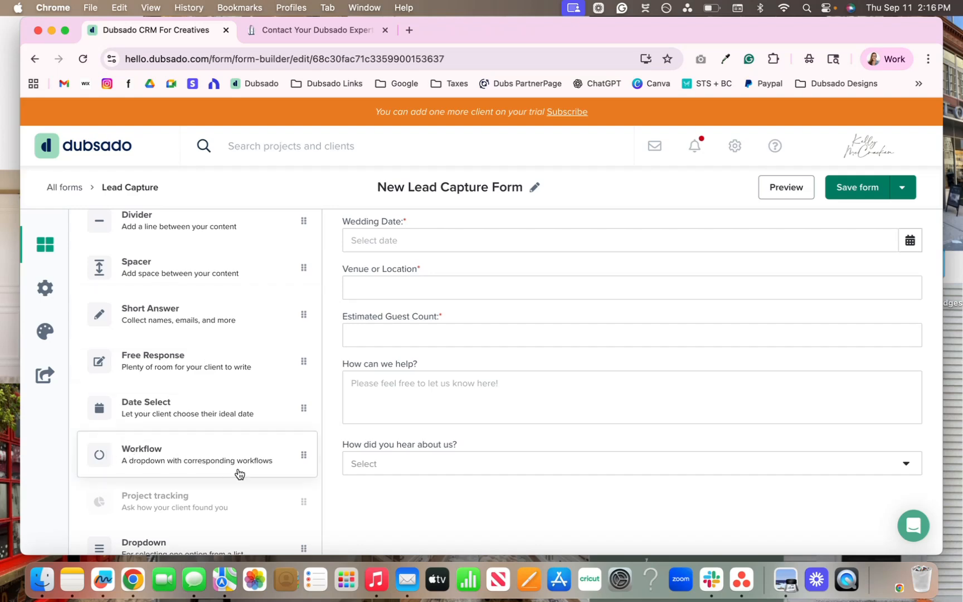
drag(163, 460, 379, 449)
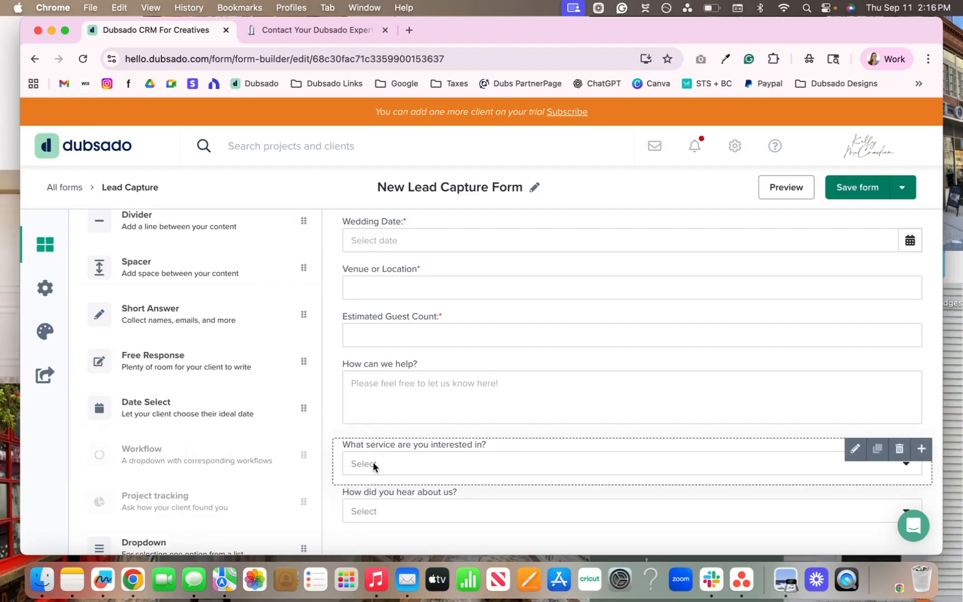
click(373, 464)
scroll(132, 408, down, 2)
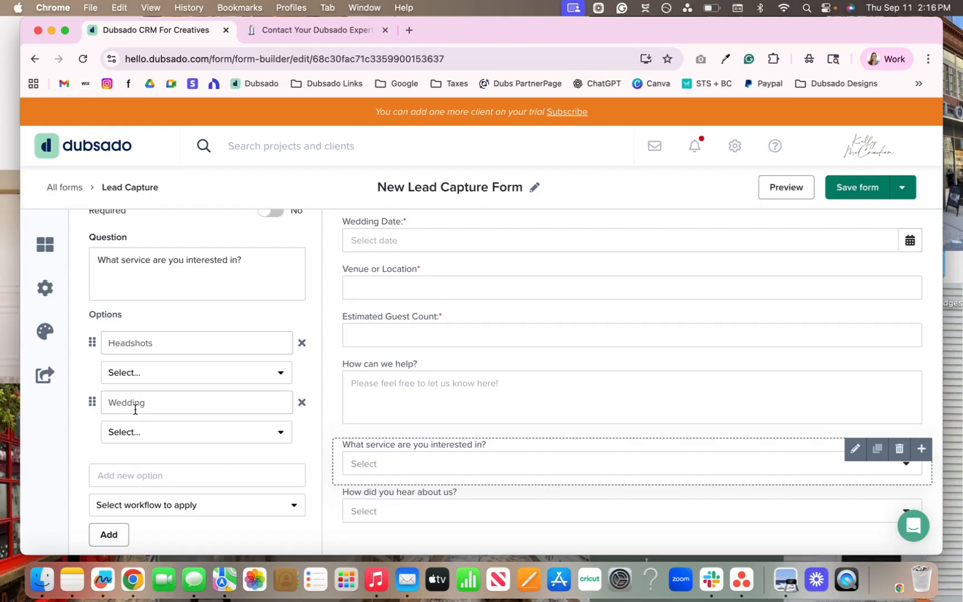
Rename the two existing options of the "What service are you interested in?" question to Wedding and Portraits.
scroll(133, 279, up, 3)
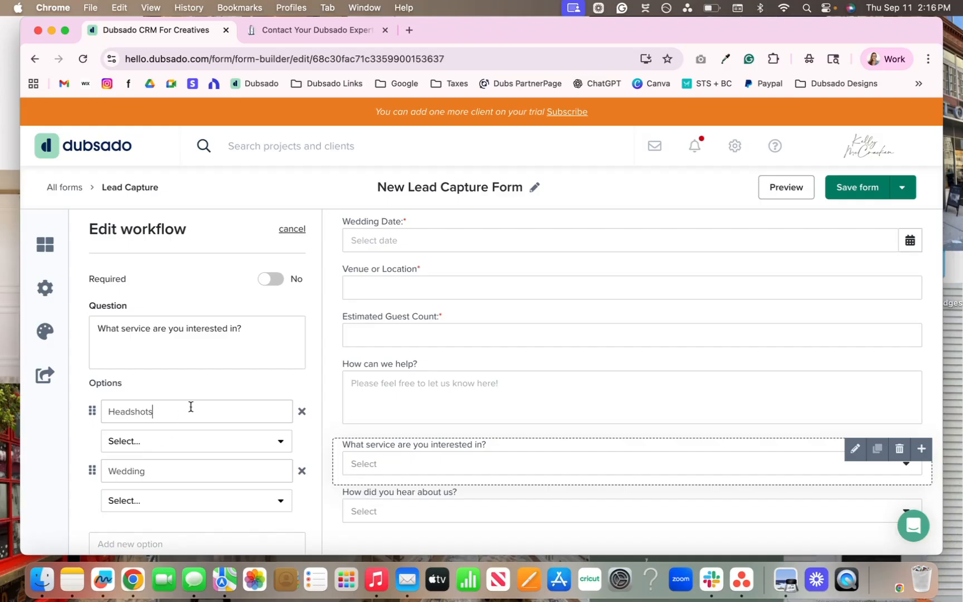
double_click(121, 417)
text(Wedding)
drag(156, 476, 100, 477)
text(Portrairs)
key(BackSpace)
key(BackSpace)
text(ts)
Add the options Engagement Session and Branding to the service question.
scroll(120, 477, down, 2)
click(120, 478)
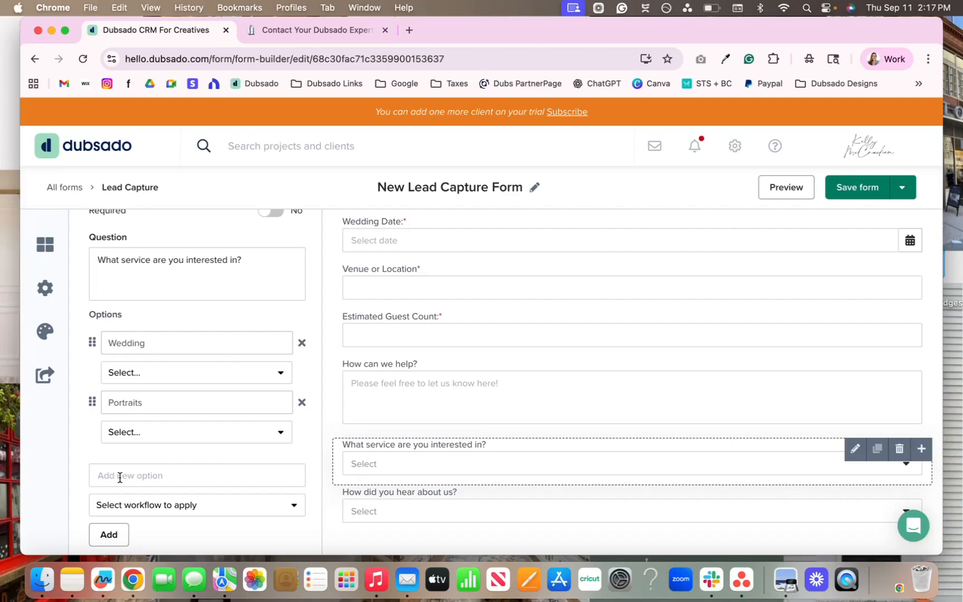
text(Engagement Session)
key(Return)
scroll(162, 451, down, 2)
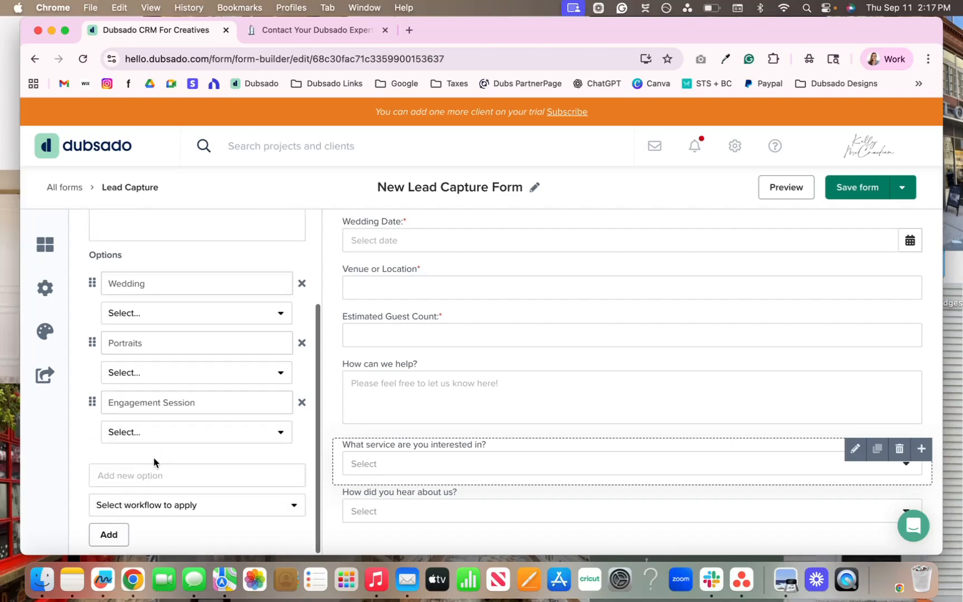
text(Branding)
click(92, 534)
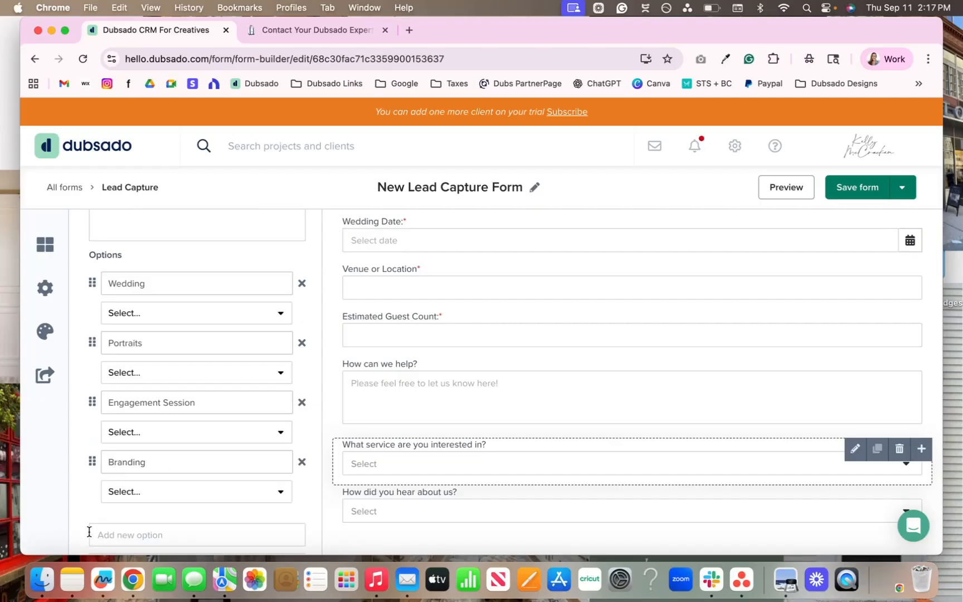
Review the workflows that can be assigned to the Wedding option without choosing one, and save the form.
click(113, 314)
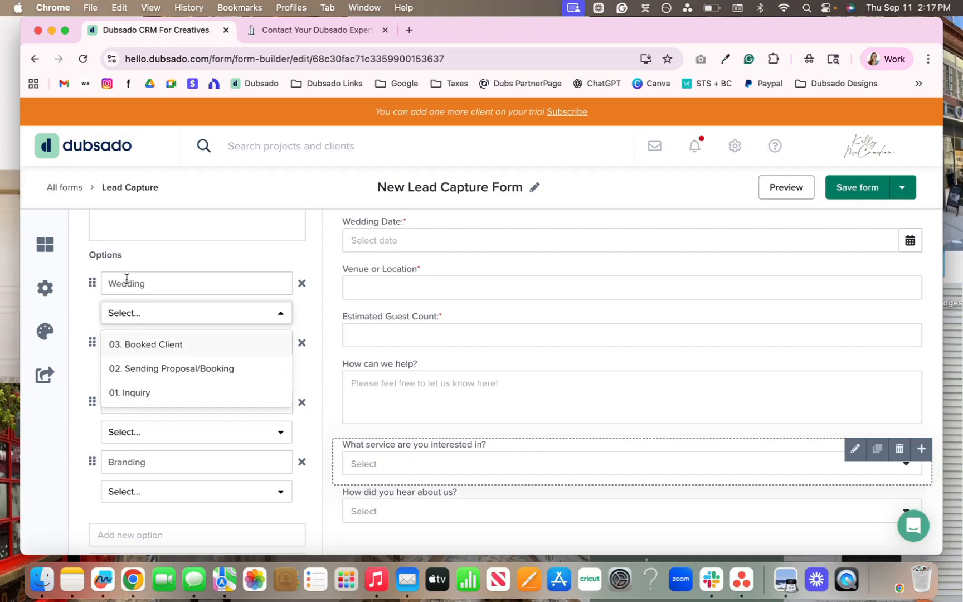
click(86, 334)
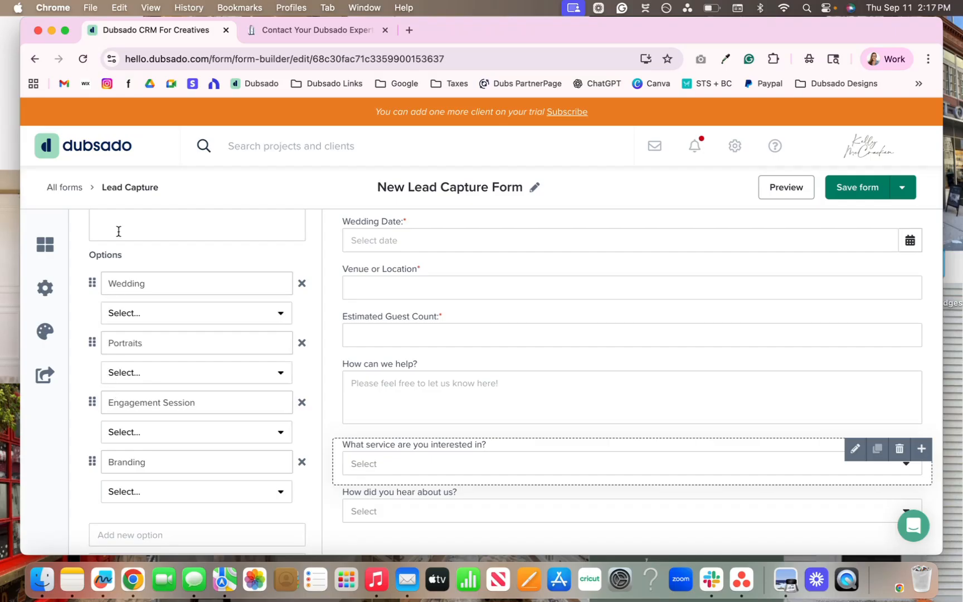
click(134, 313)
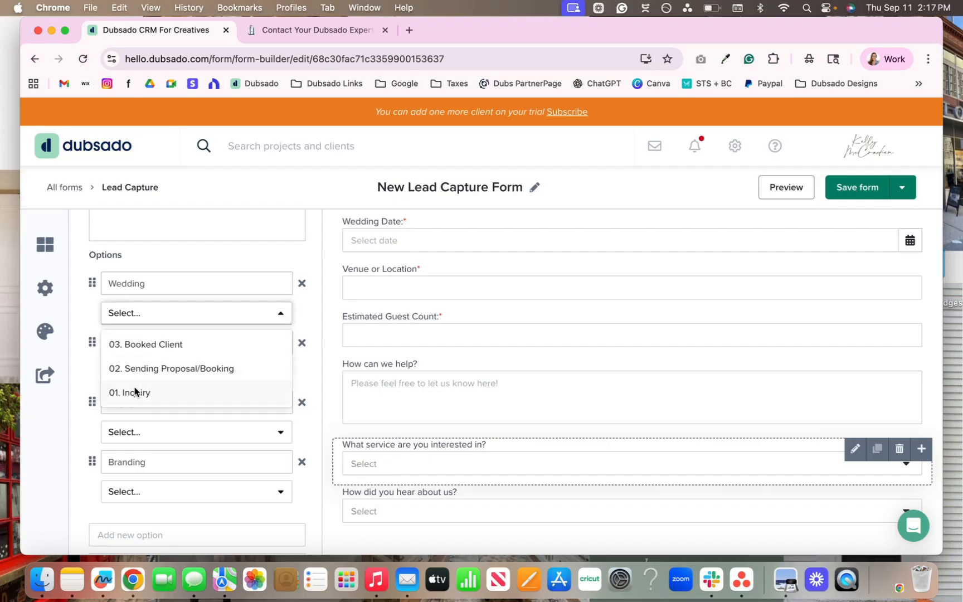
click(140, 257)
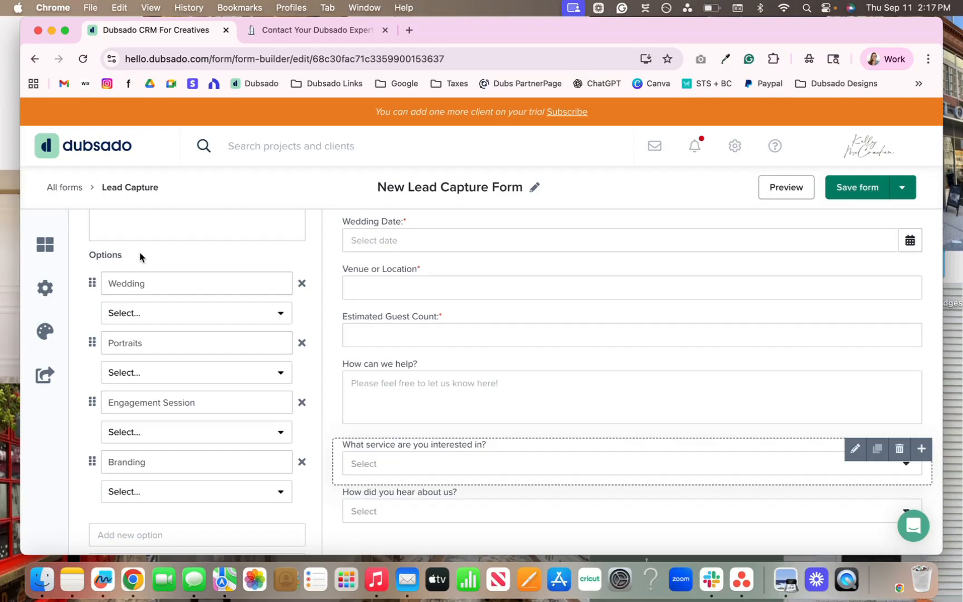
scroll(140, 257, up, 5)
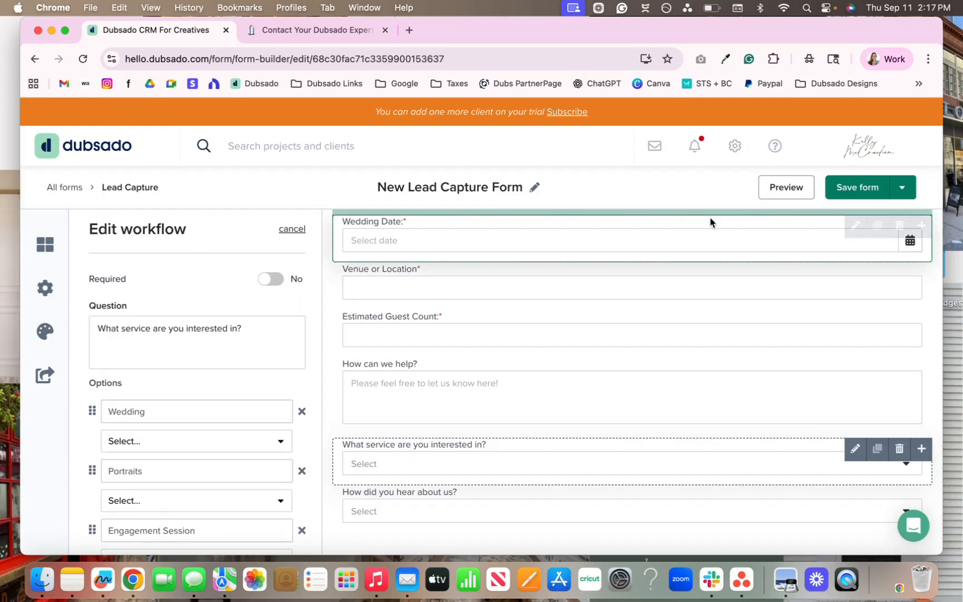
click(875, 197)
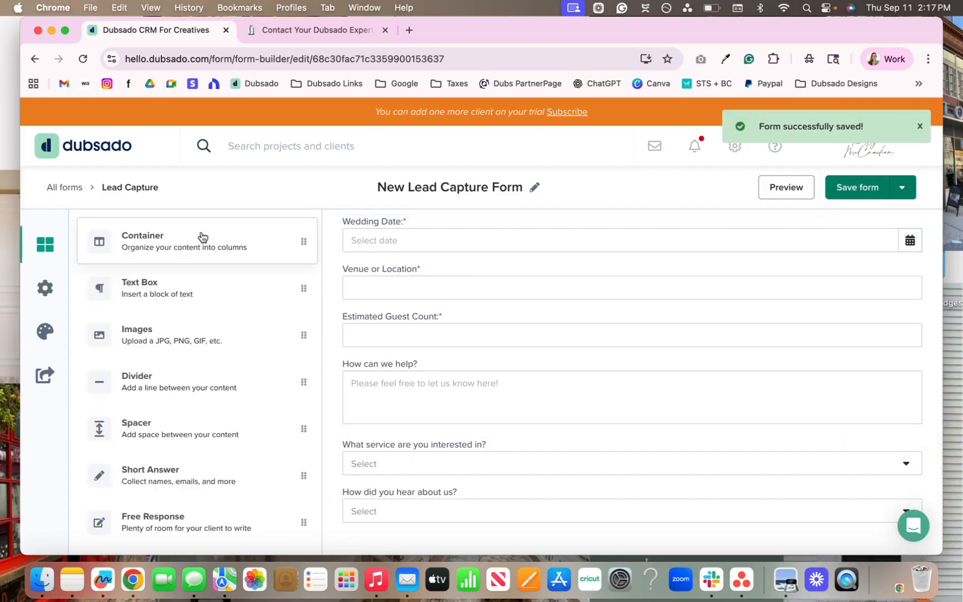
Open the form settings and look through the default workflow choices without selecting one.
click(46, 287)
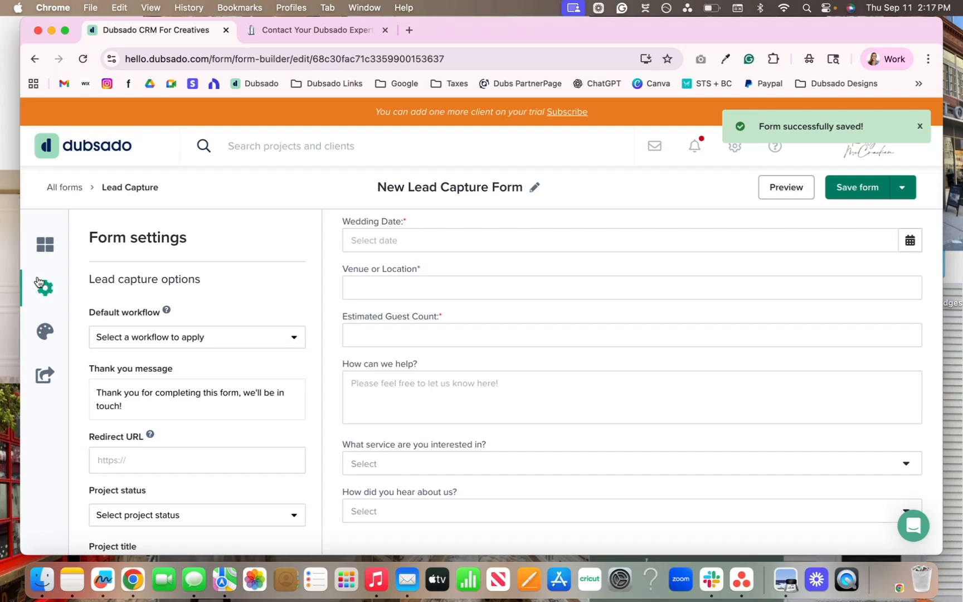
click(146, 333)
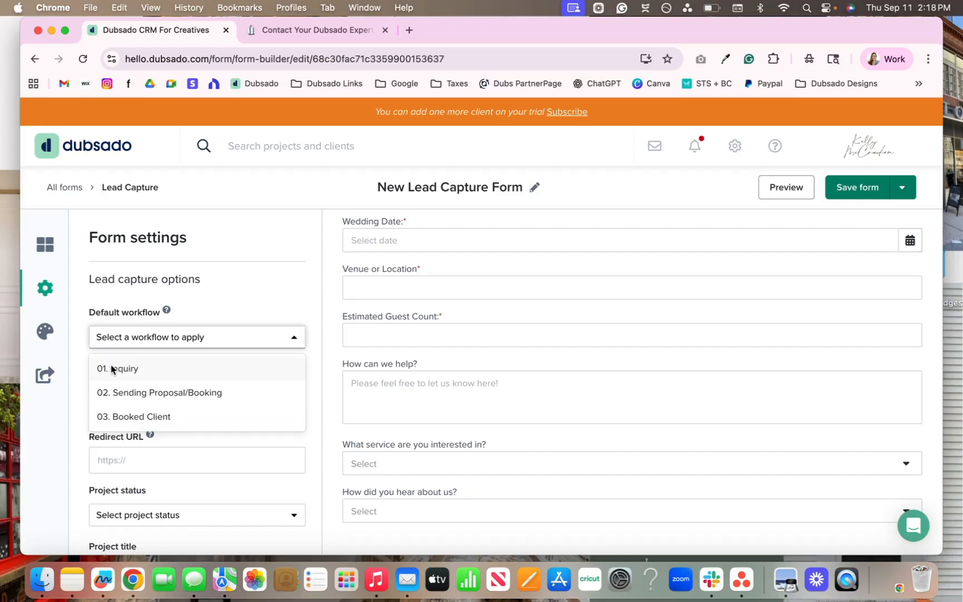
click(205, 301)
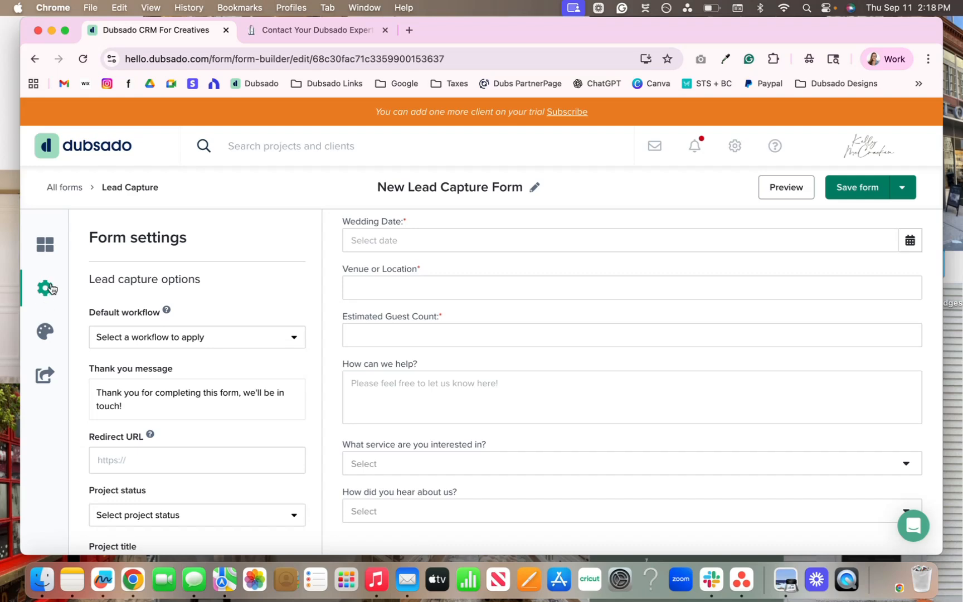
Replace the thank you message text with "Thank you for inquiring!".
scroll(171, 261, down, 3)
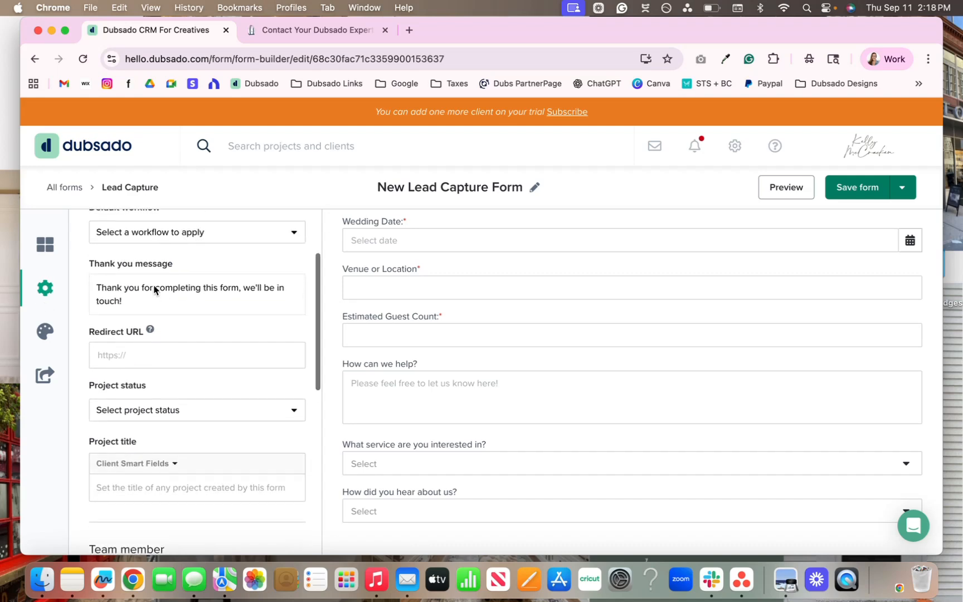
drag(122, 302, 92, 292)
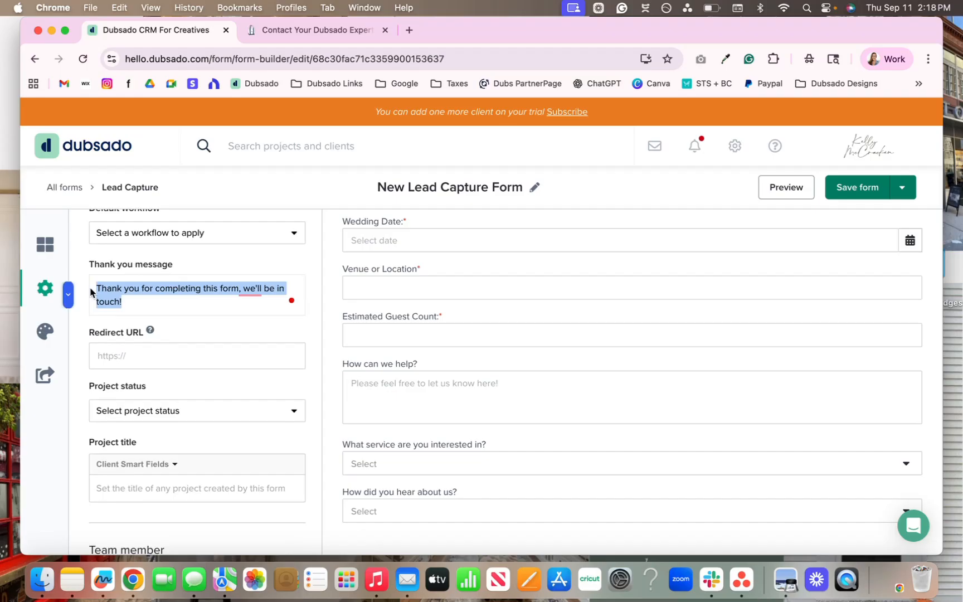
text(T)
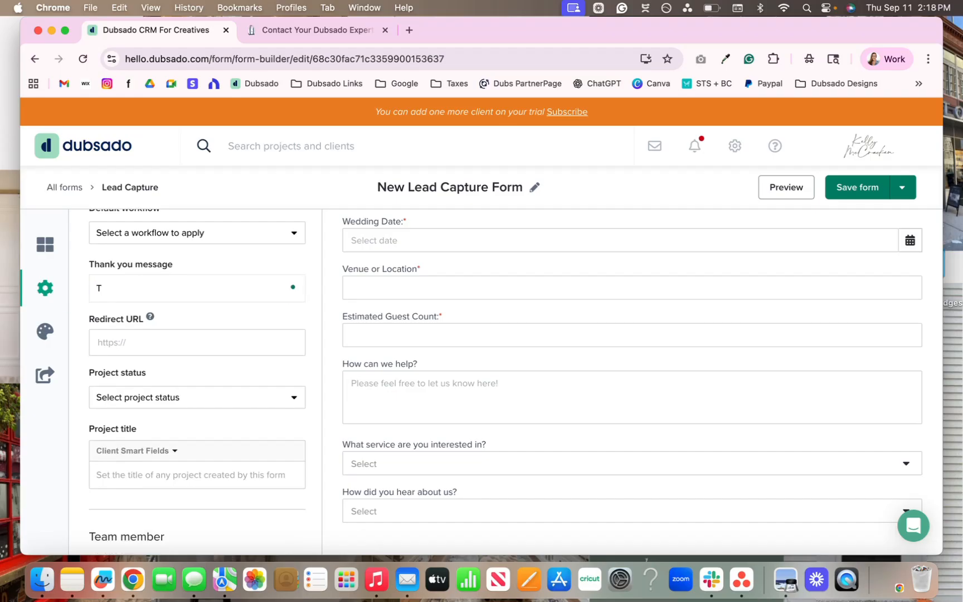
text(hank you for inquiring!)
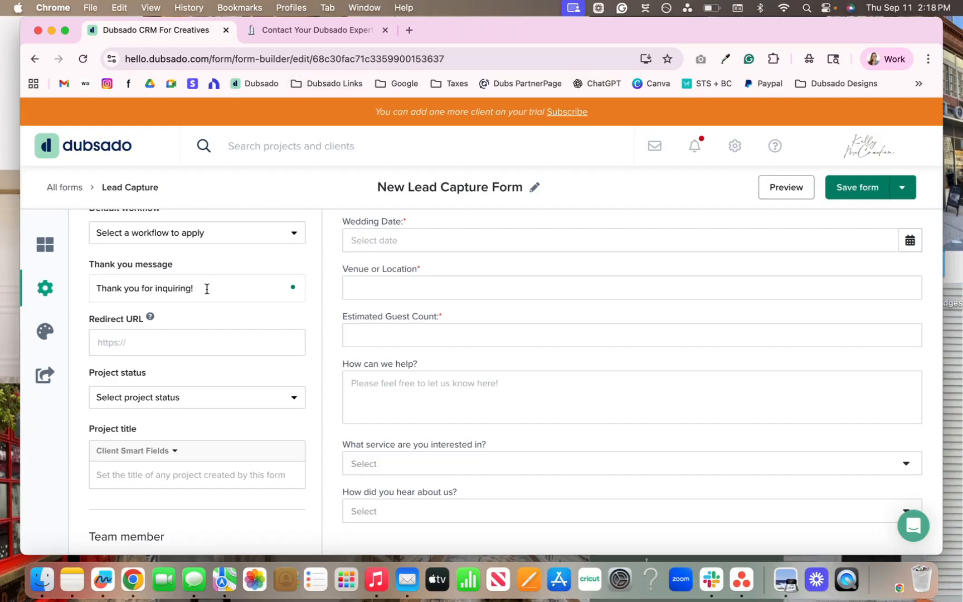
Insert Logo-02.png from the Downloads folder into the form's thank you message.
click(40, 592)
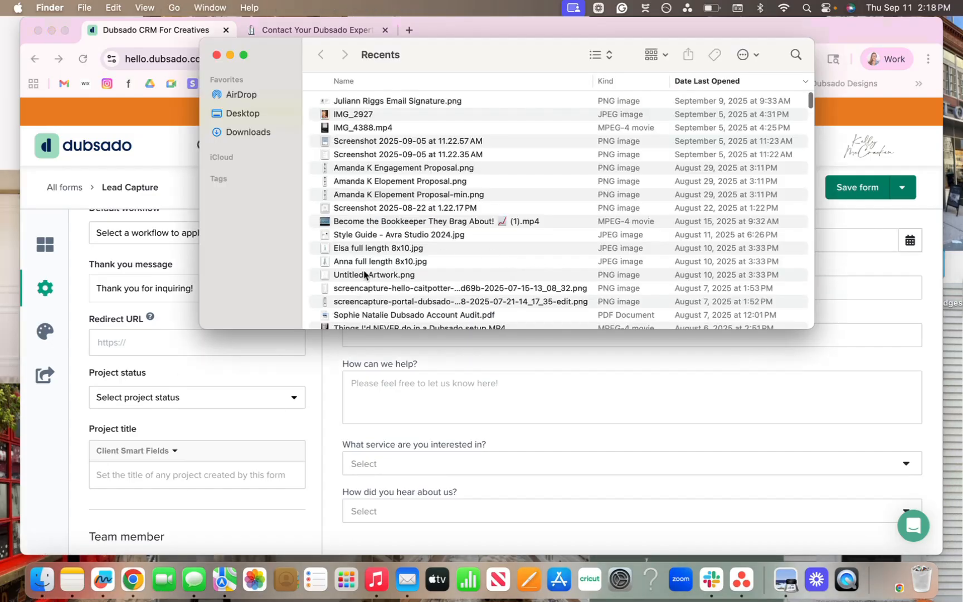
click(259, 133)
drag(488, 215, 148, 279)
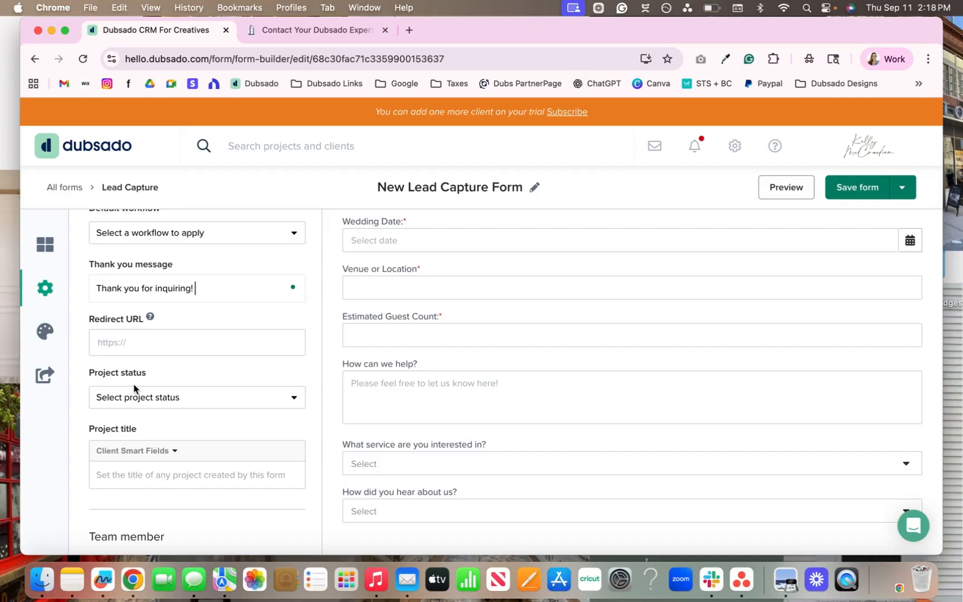
click(45, 591)
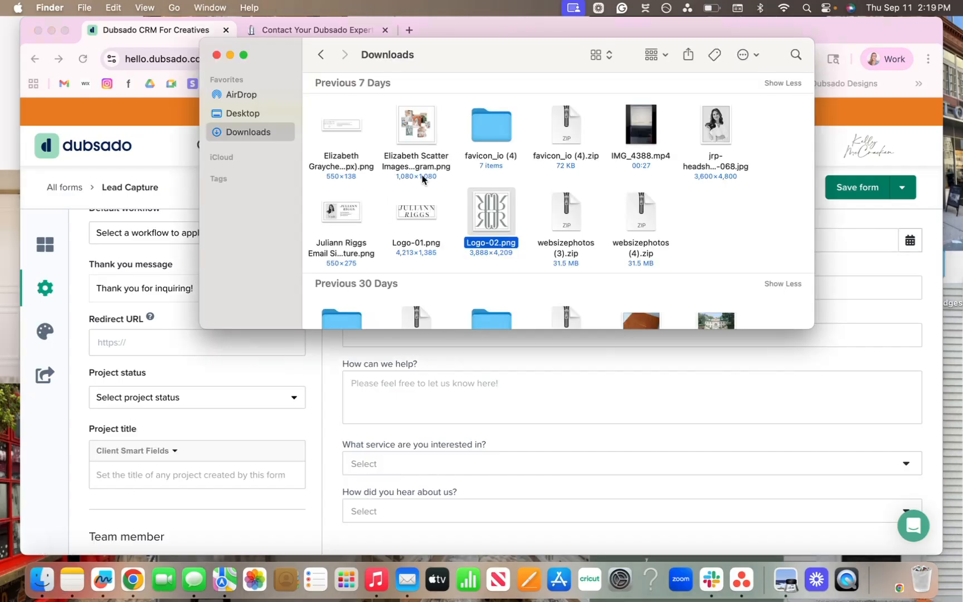
drag(471, 210, 182, 290)
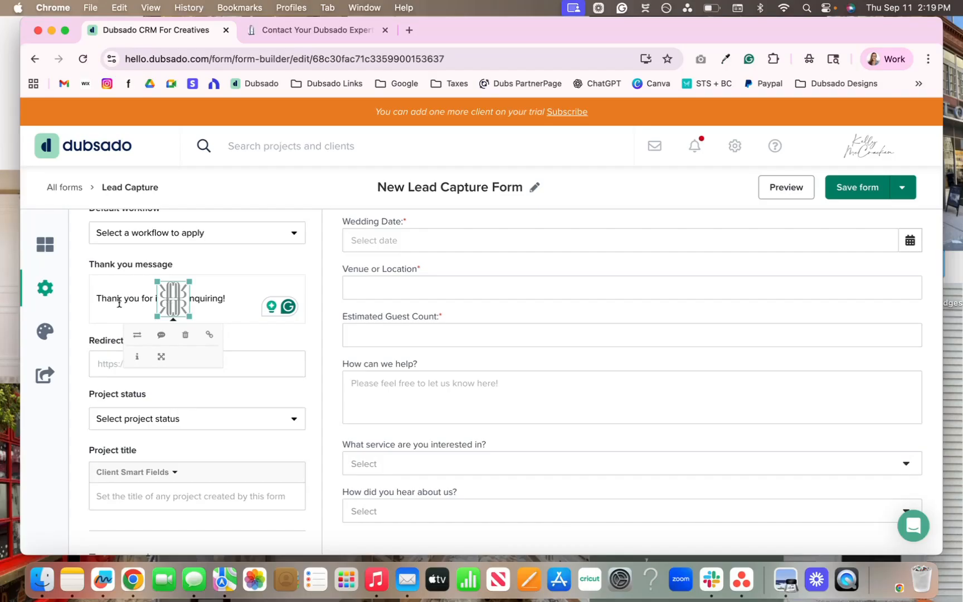
Delete all the text around the logo in the thank you message, keeping only the image.
click(195, 296)
click(185, 302)
drag(229, 299, 91, 299)
key(BackSpace)
key(BackSpace)
key(Right)
key(BackSpace)
click(126, 315)
click(155, 329)
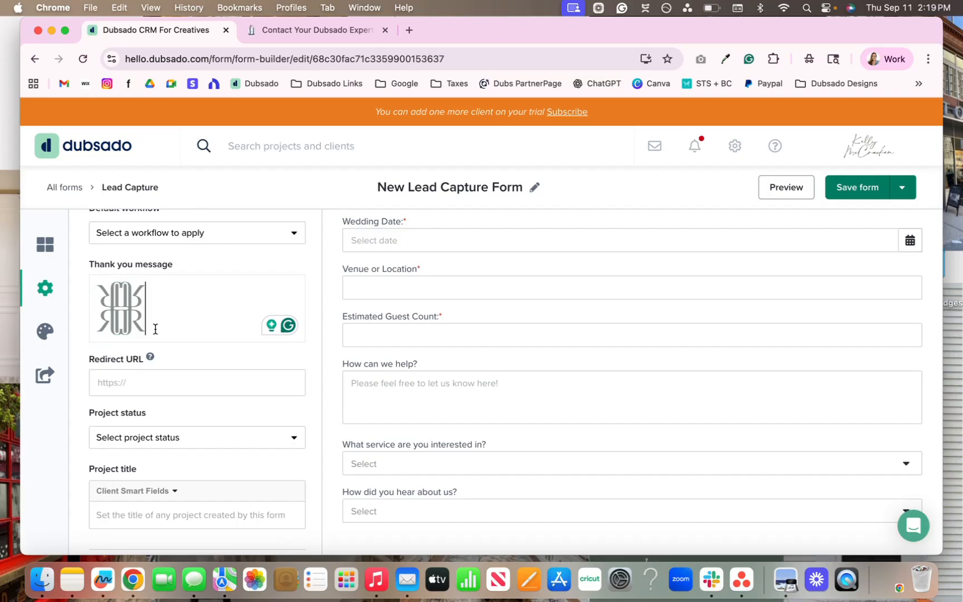
Set the project status for submissions of this form to New Lead.
scroll(167, 362, down, 1)
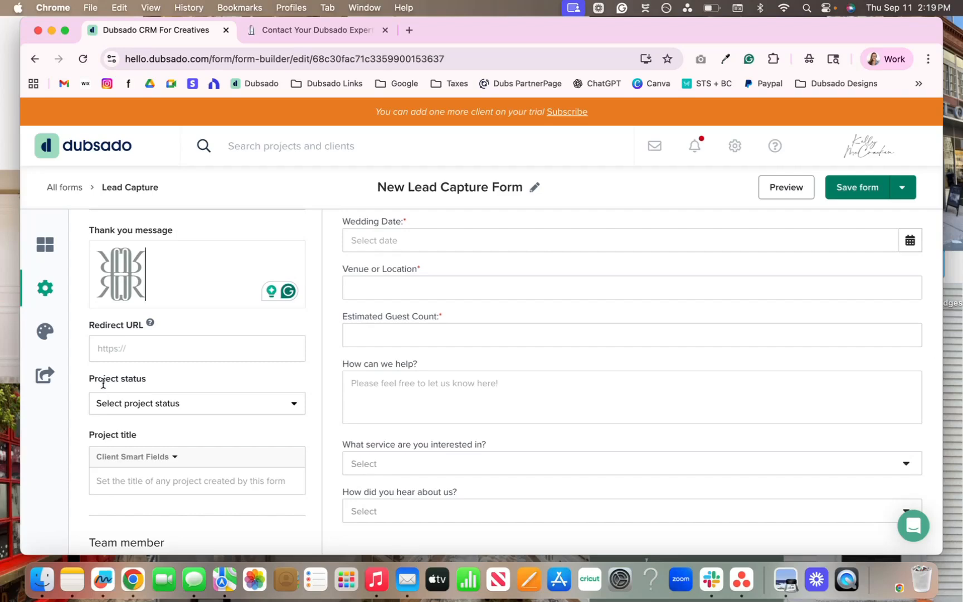
click(126, 402)
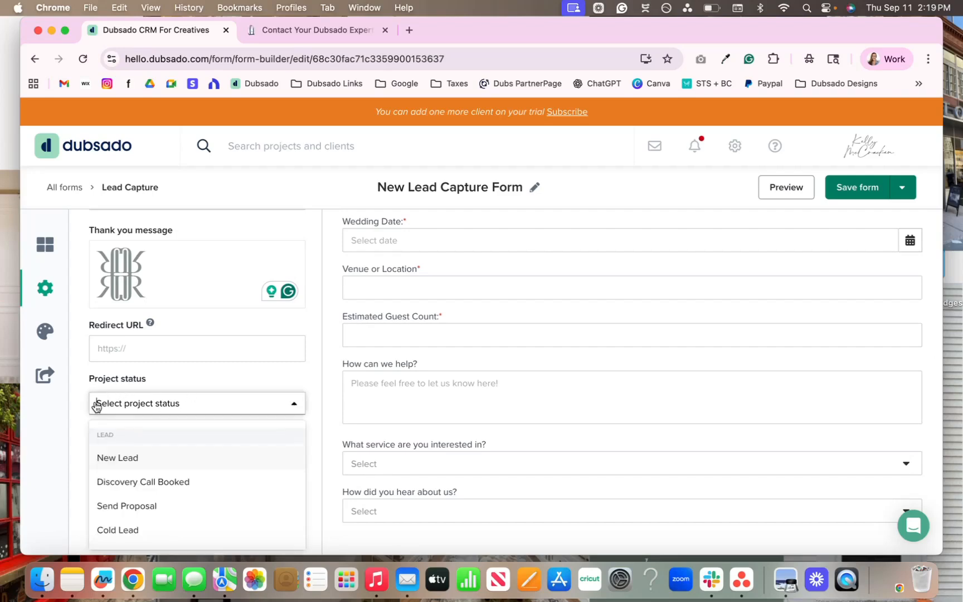
click(123, 459)
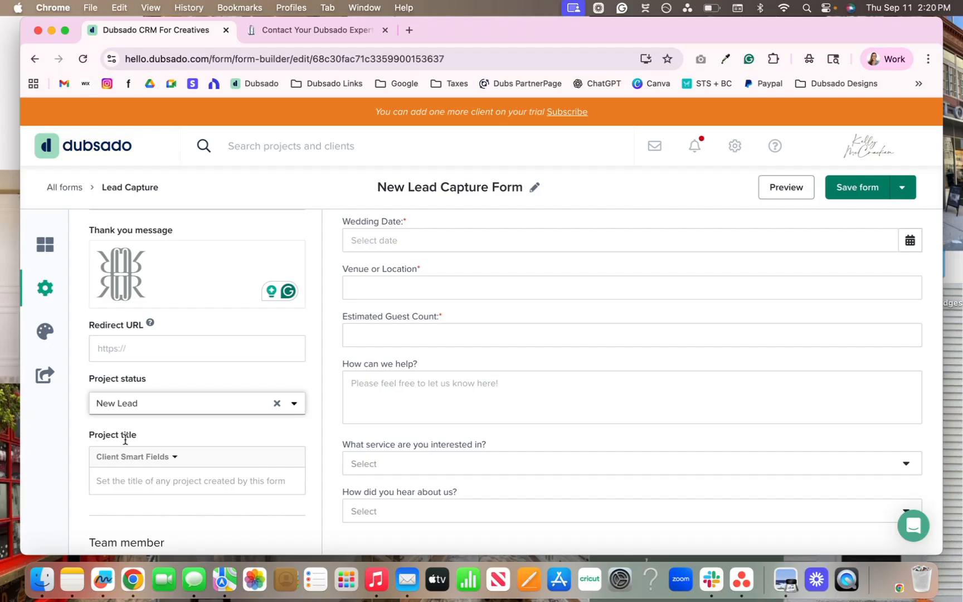
Start the project title with the Client Full Name smart field followed by "&".
click(131, 457)
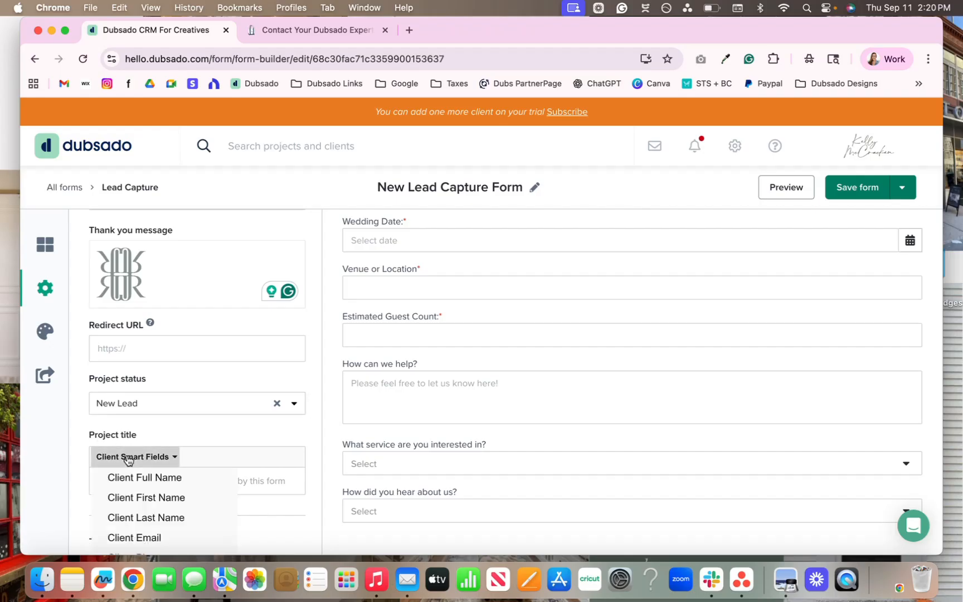
click(146, 485)
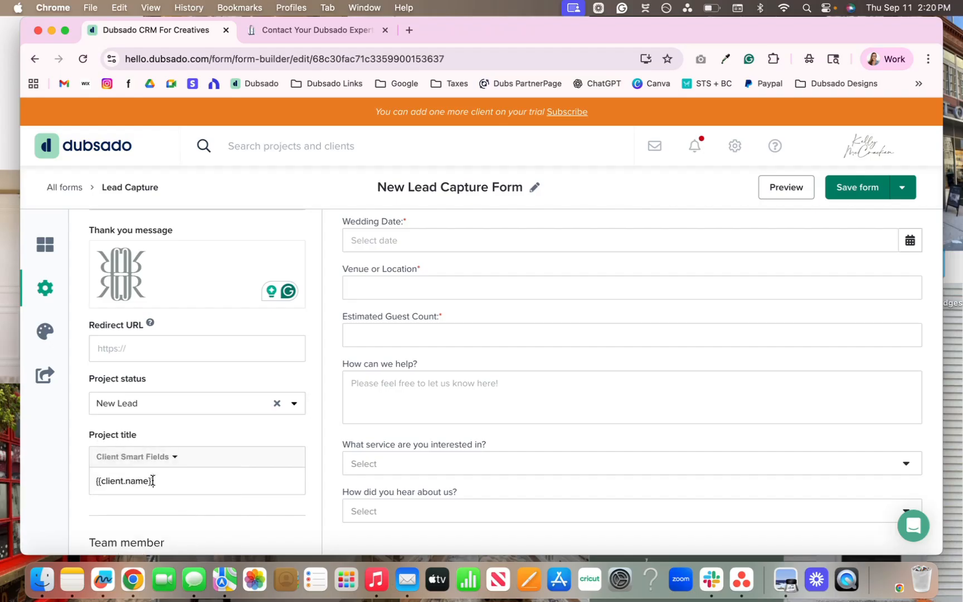
text(| We)
key(BackSpace)
key(BackSpace)
key(BackSpace)
key(BackSpace)
key(BackSpace)
text(&)
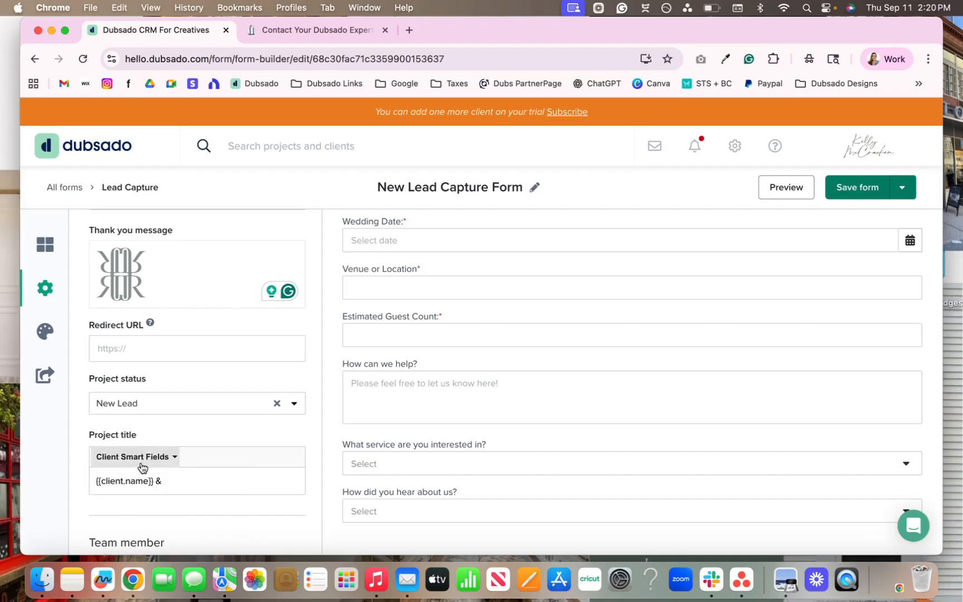
Append the alternate contact's first name and last name smart fields to the project title.
click(141, 463)
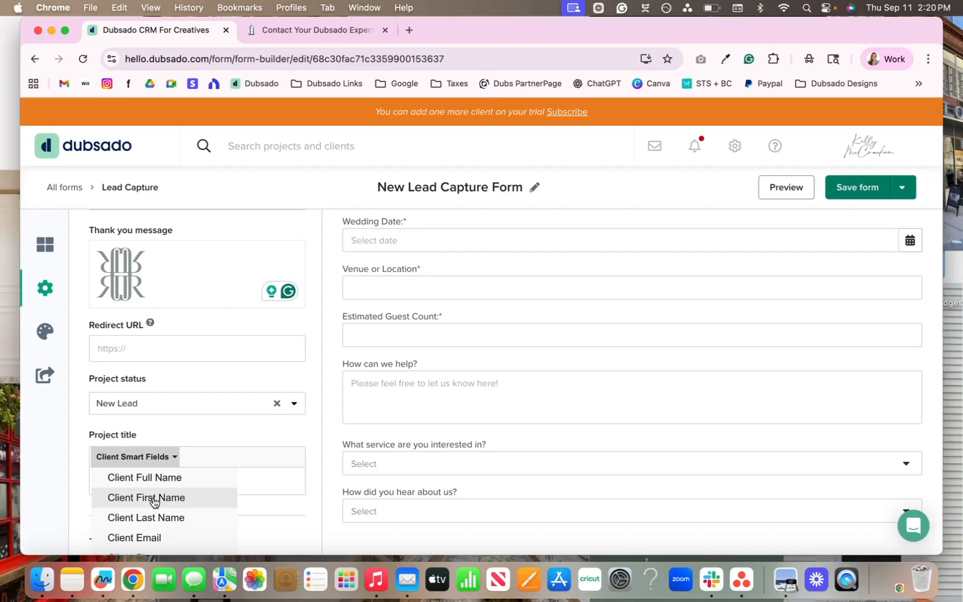
scroll(155, 501, down, 2)
click(155, 518)
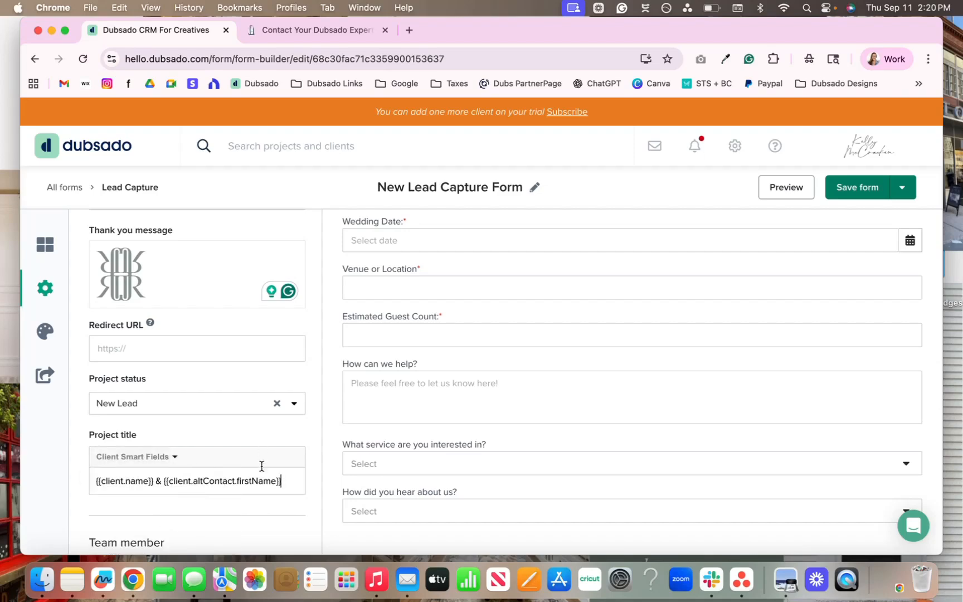
click(146, 455)
scroll(149, 521, down, 1)
click(149, 521)
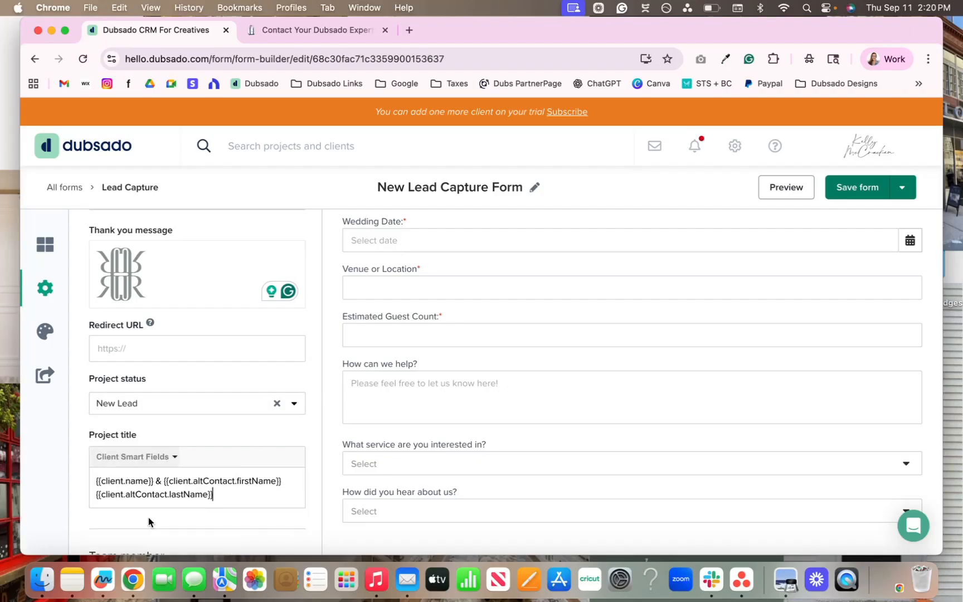
Append "'s Wedding" after the alternate contact's last name smart field in the project title.
text(' )
text( Wedding)
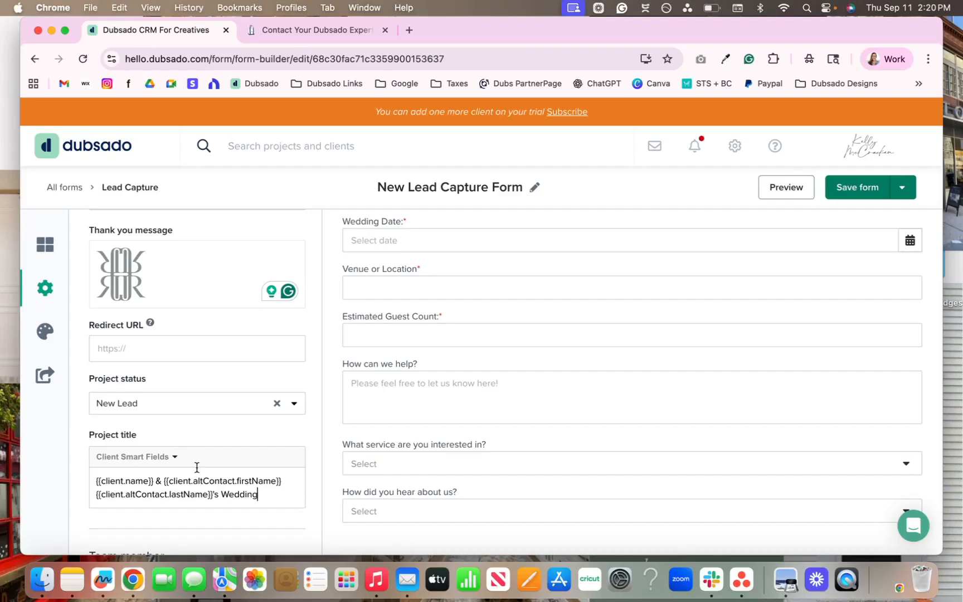
scroll(181, 459, down, 3)
scroll(180, 459, down, 3)
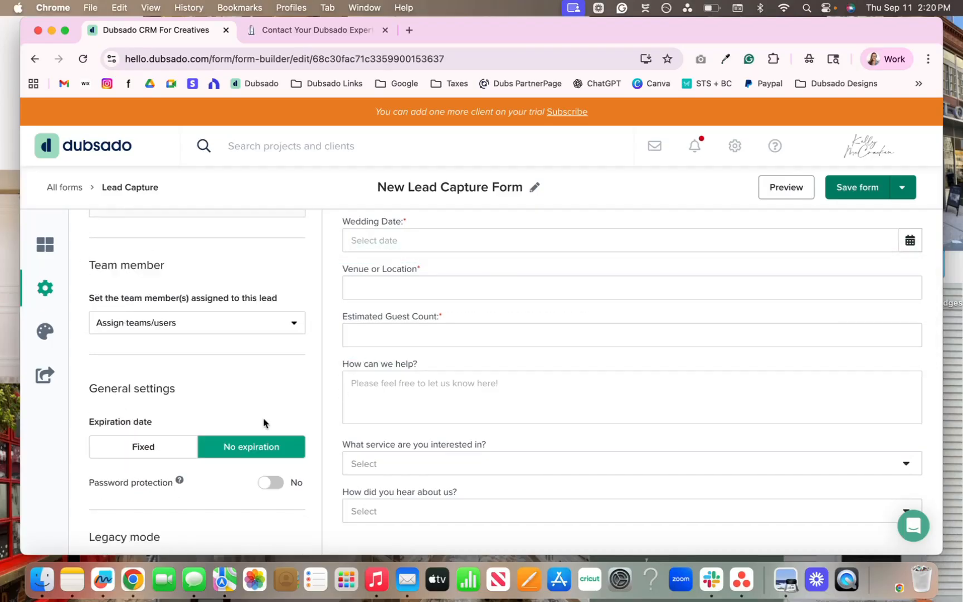
Review the client smart fields available for the project title.
scroll(227, 318, up, 2)
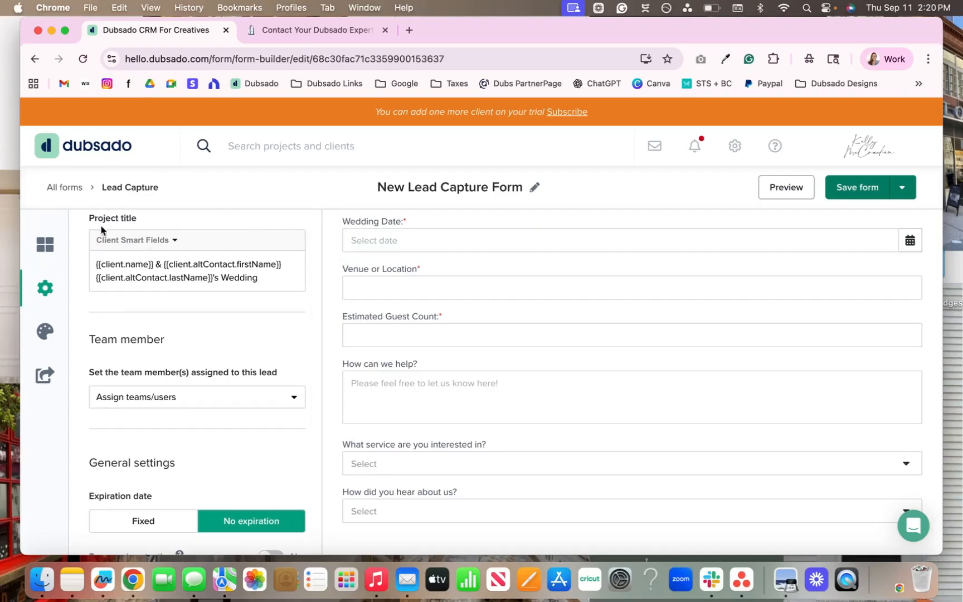
click(110, 242)
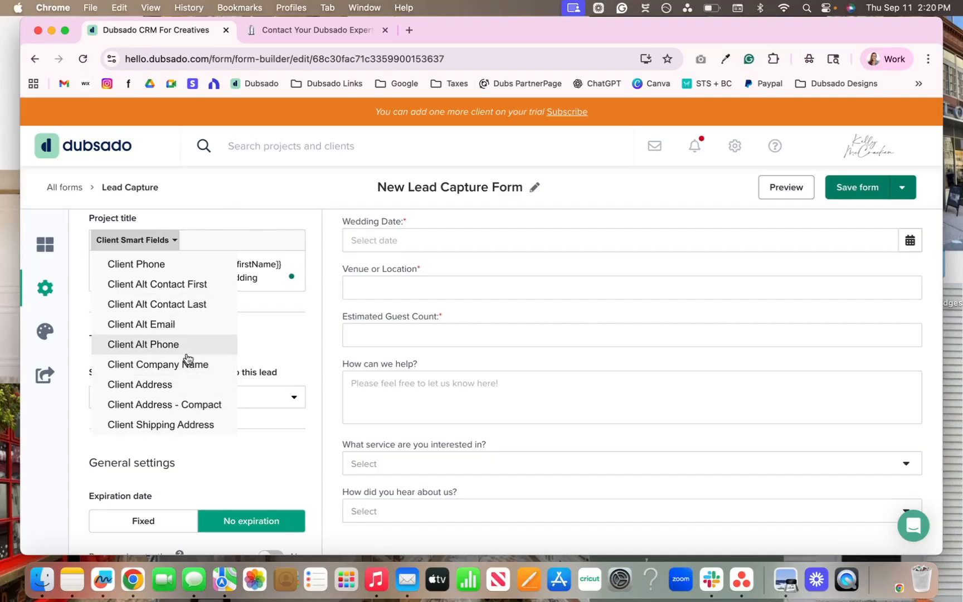
click(265, 274)
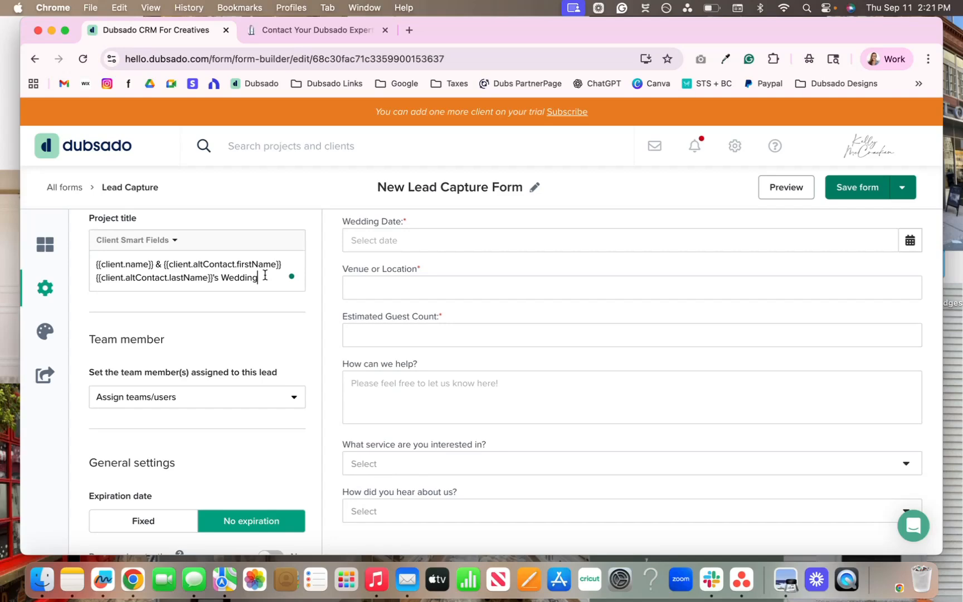
Review the form's team member assignment, expiration date, password protection and legacy mode settings.
scroll(265, 274, down, 1)
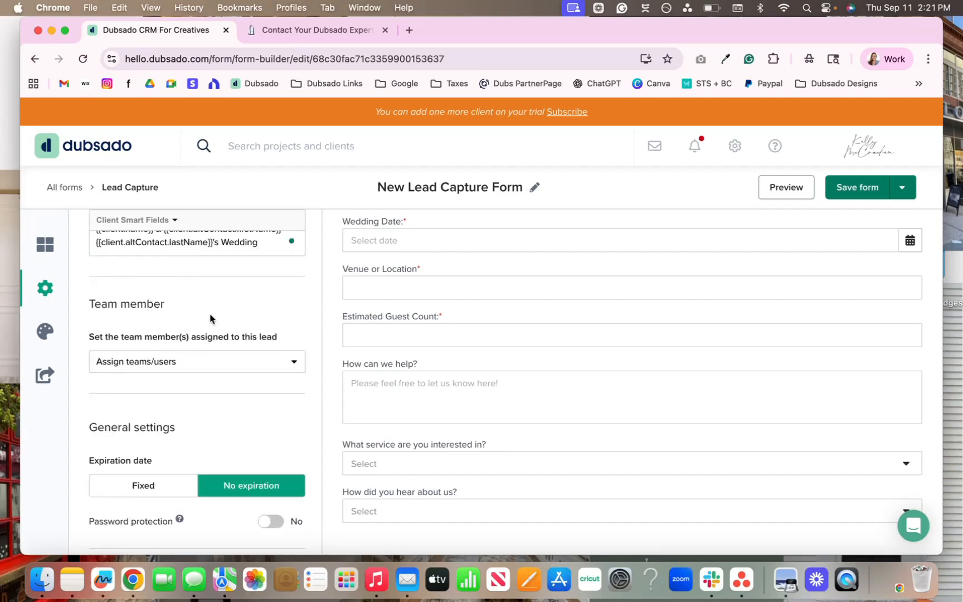
click(150, 368)
click(146, 364)
click(138, 326)
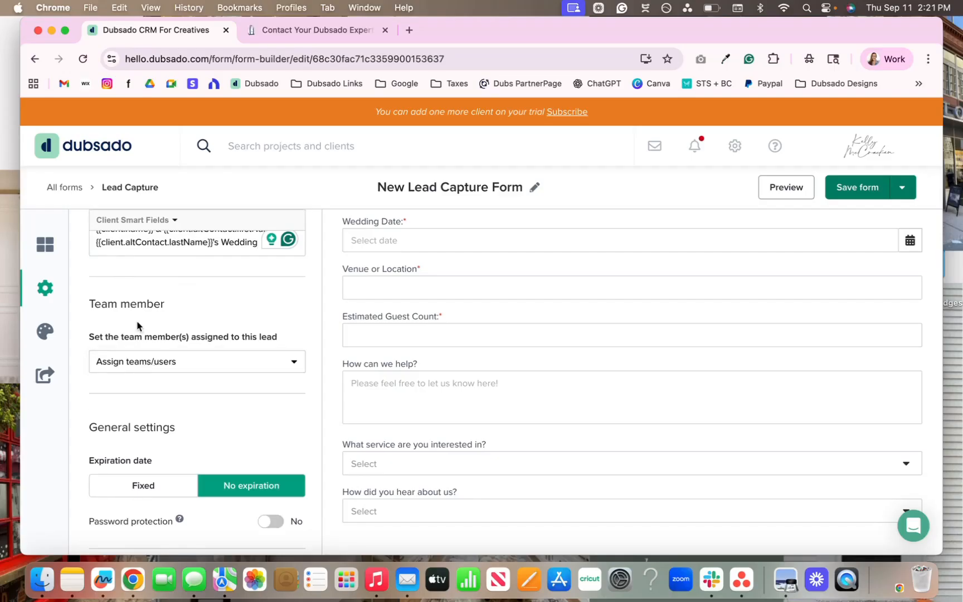
click(122, 360)
click(184, 310)
scroll(183, 310, down, 6)
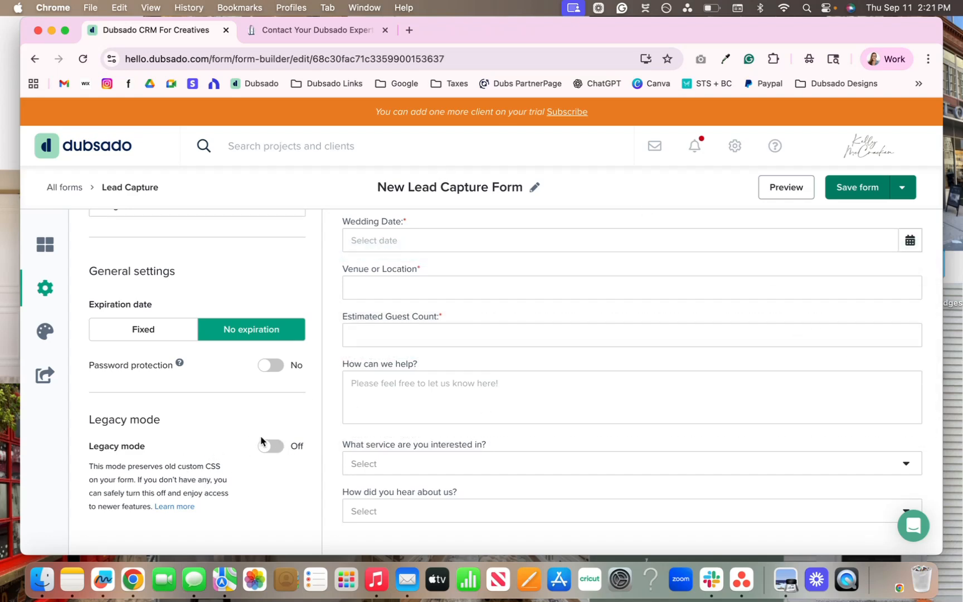
scroll(630, 346, up, 5)
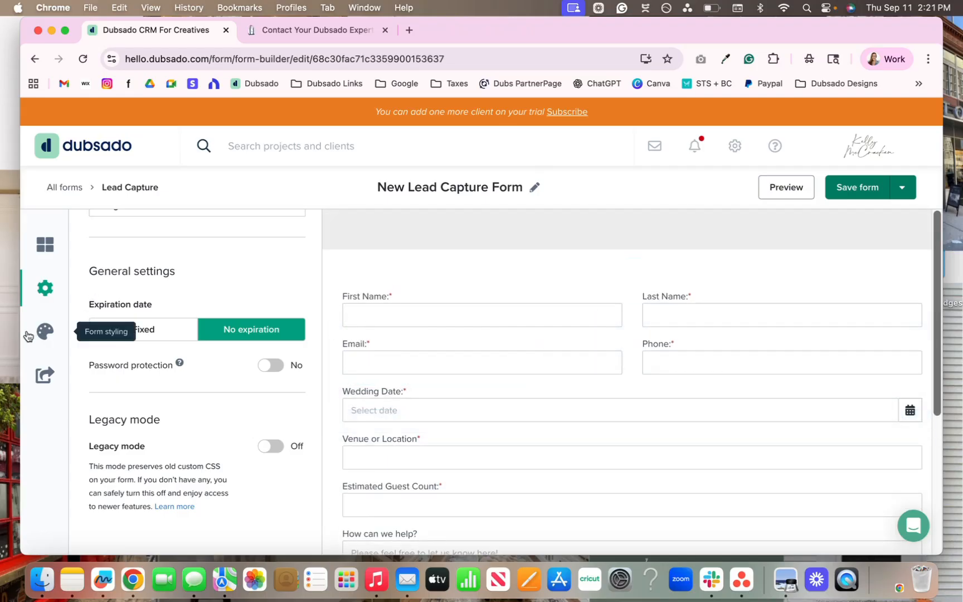
Set the form's question styling to the Arial font at size 16.
click(37, 331)
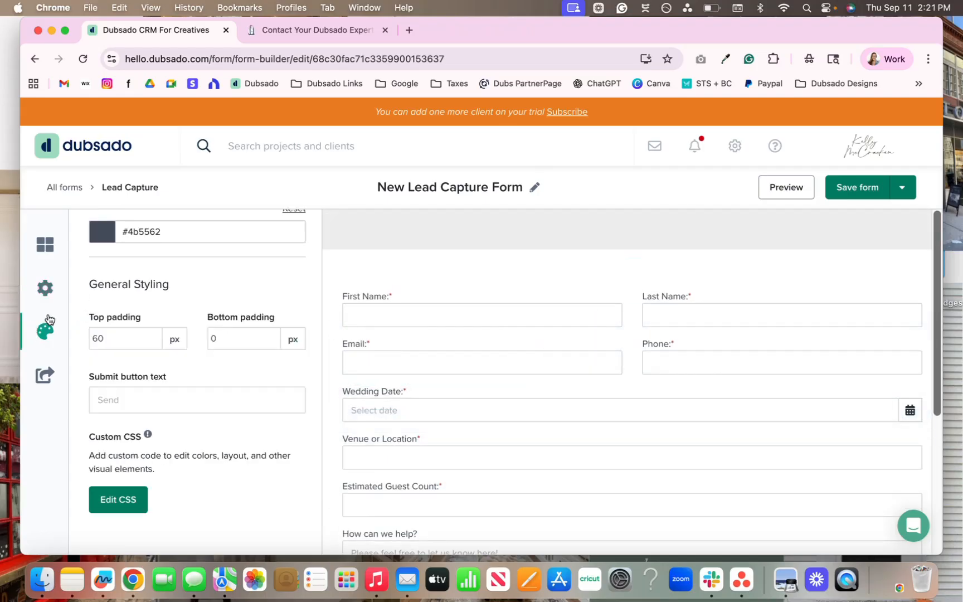
scroll(239, 306, up, 2)
scroll(240, 312, up, 5)
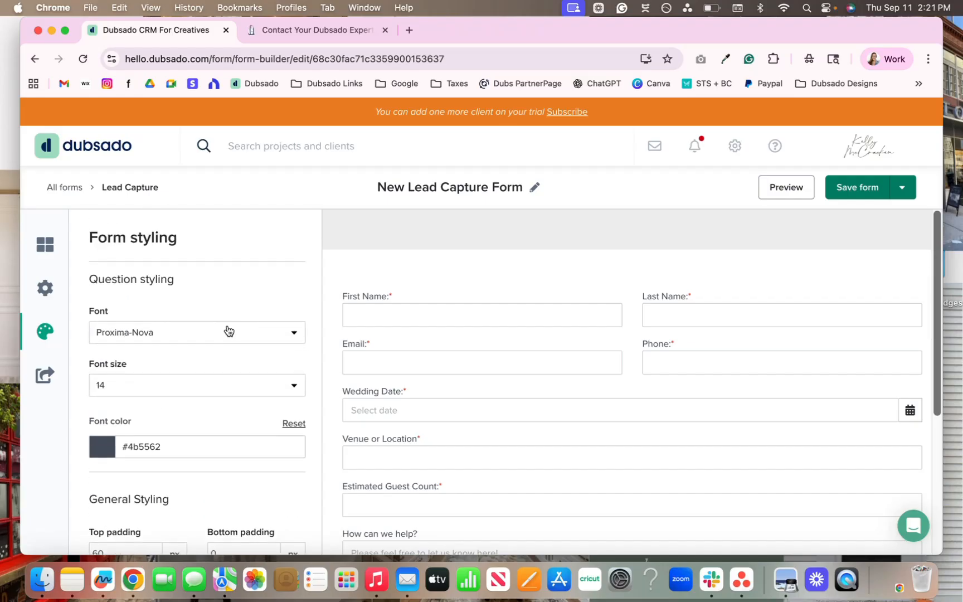
click(220, 333)
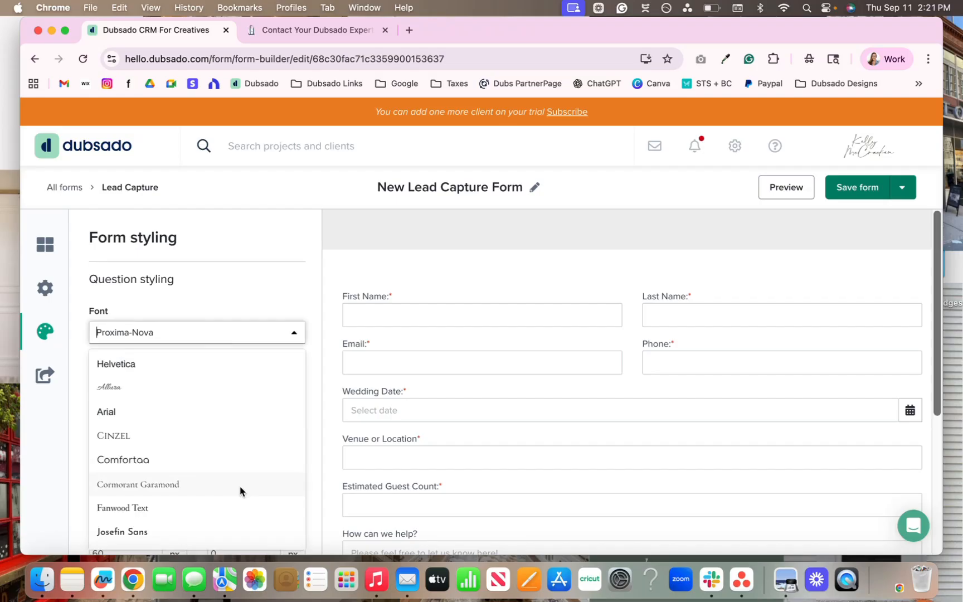
click(213, 420)
click(103, 386)
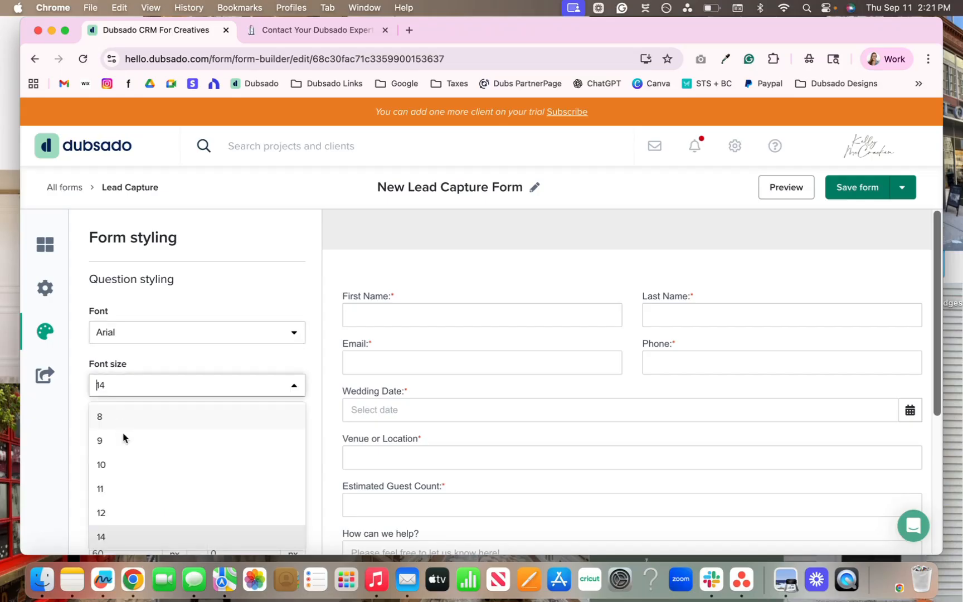
click(132, 529)
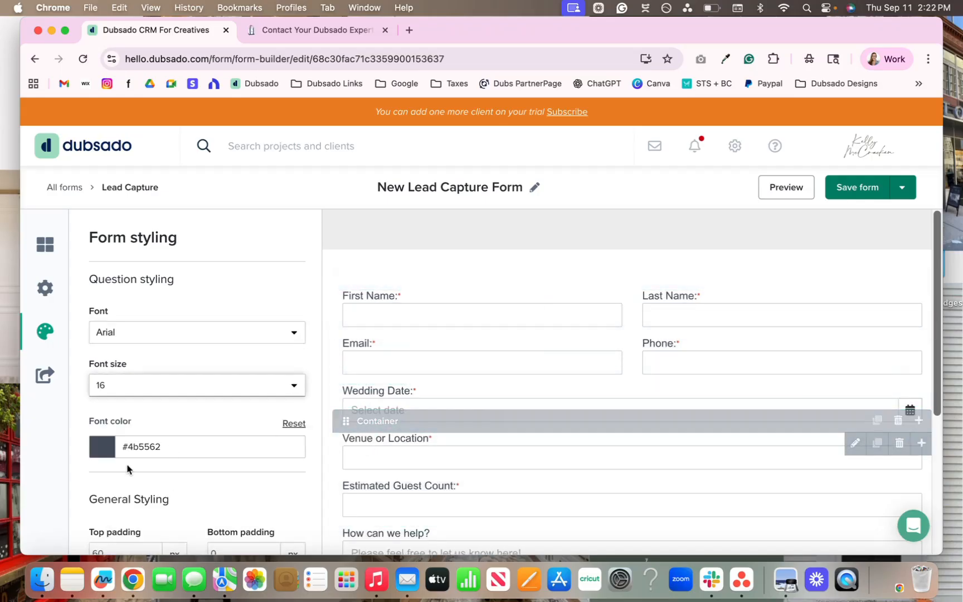
Set the question font color to black (#000000).
click(102, 455)
scroll(116, 426, down, 3)
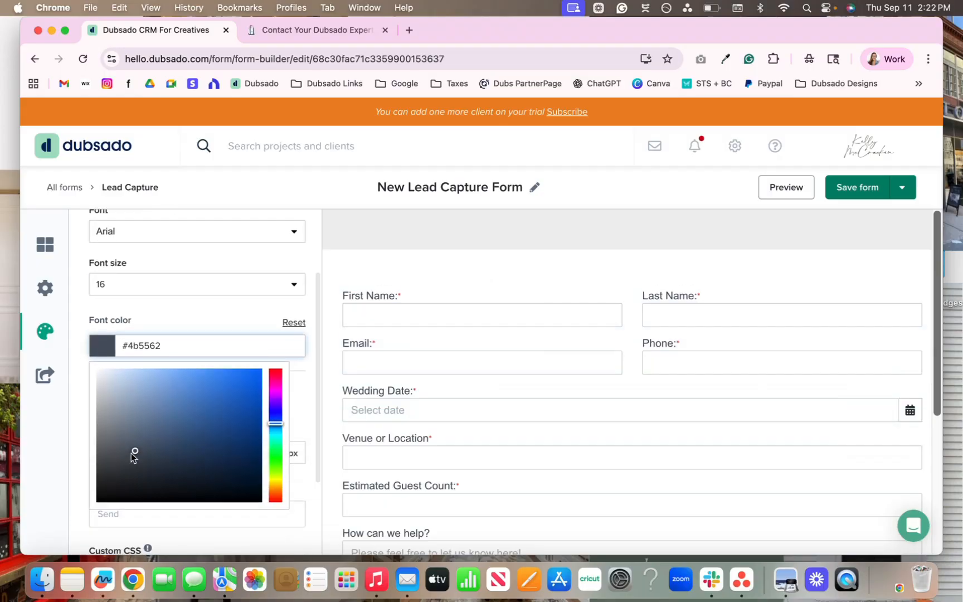
click(110, 472)
drag(95, 494, 77, 516)
click(78, 517)
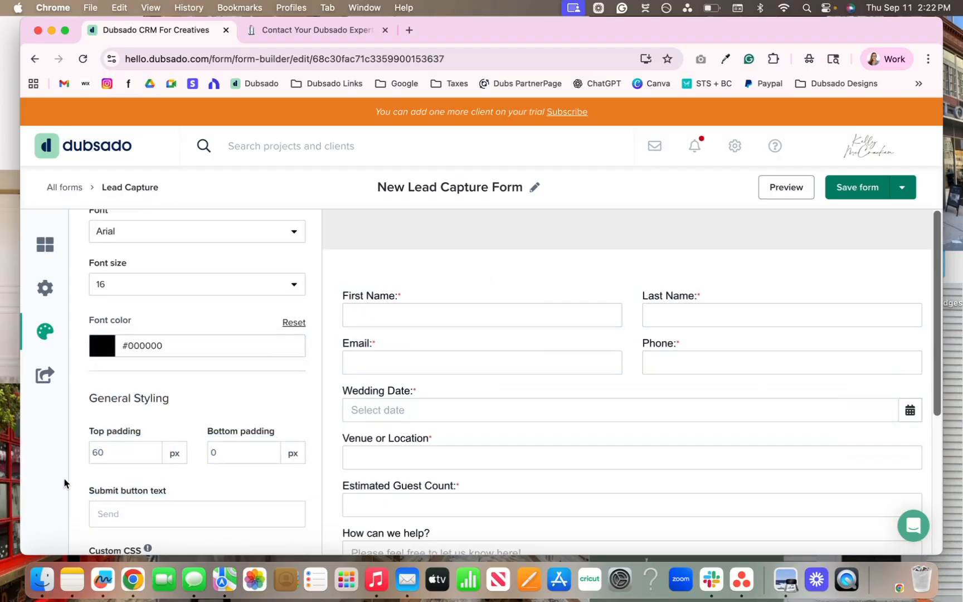
Examine the restyled questions throughout the form, from the name fields to "How did you hear about us?".
scroll(368, 346, down, 5)
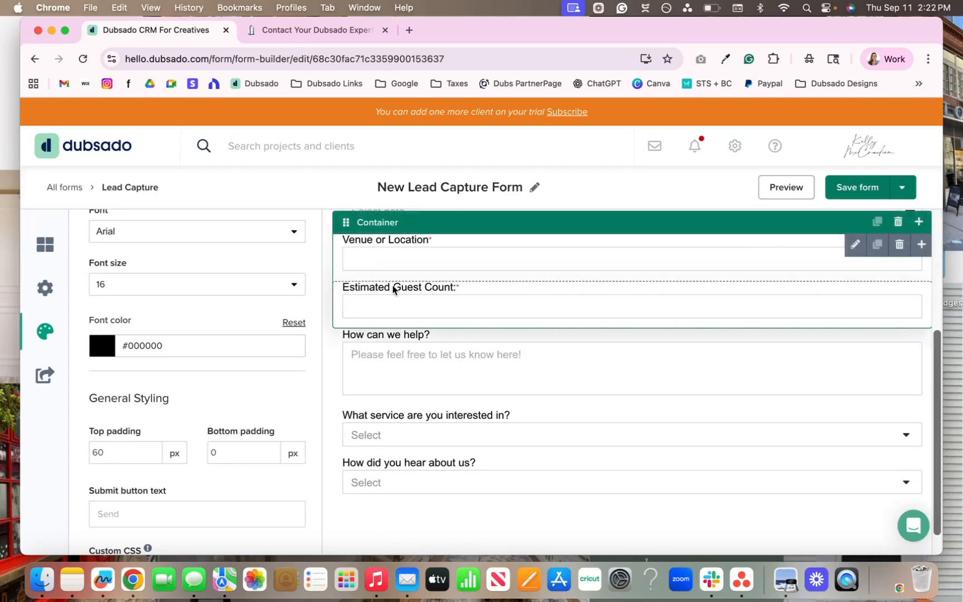
scroll(432, 359, up, 4)
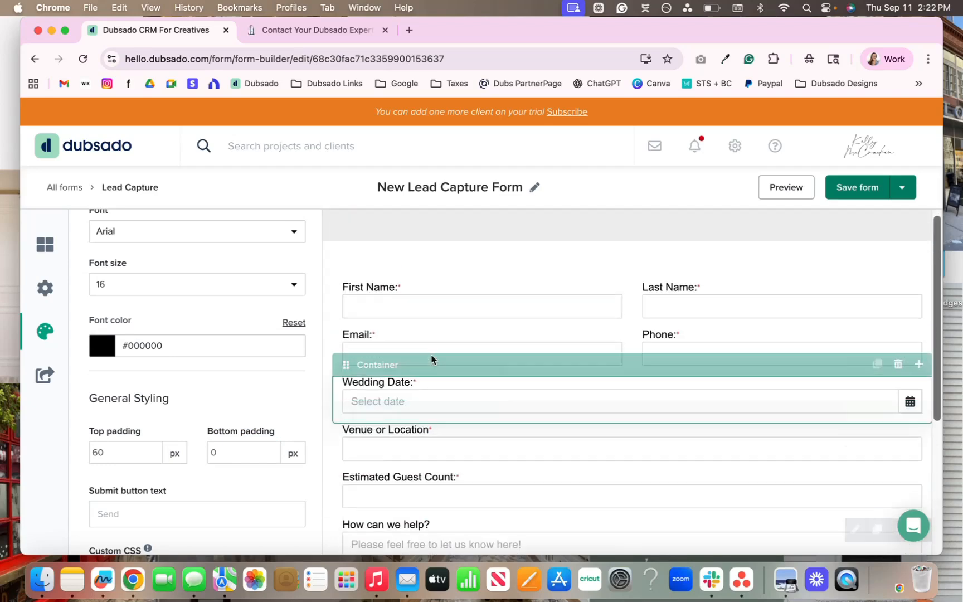
scroll(432, 359, down, 2)
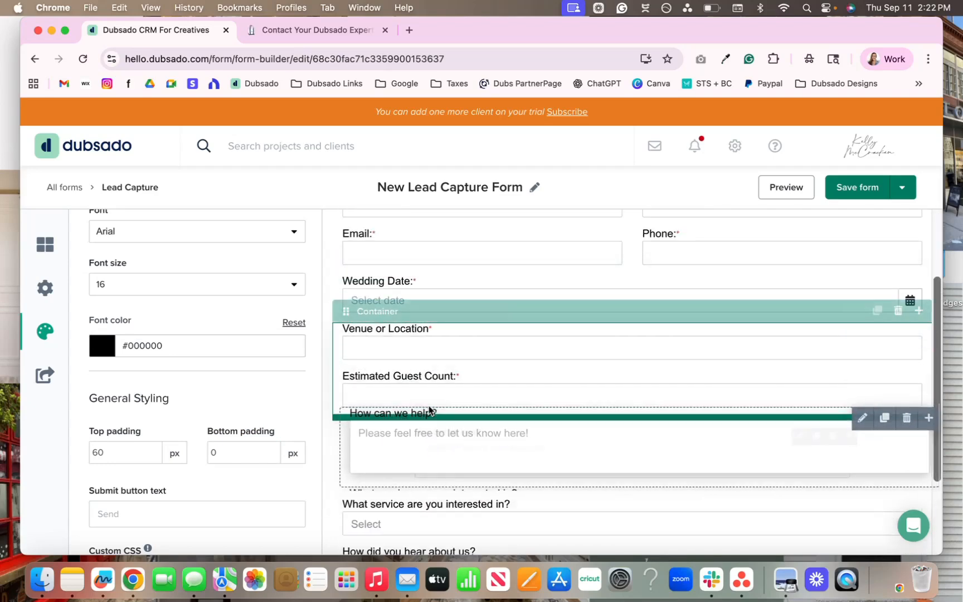
scroll(430, 408, down, 1)
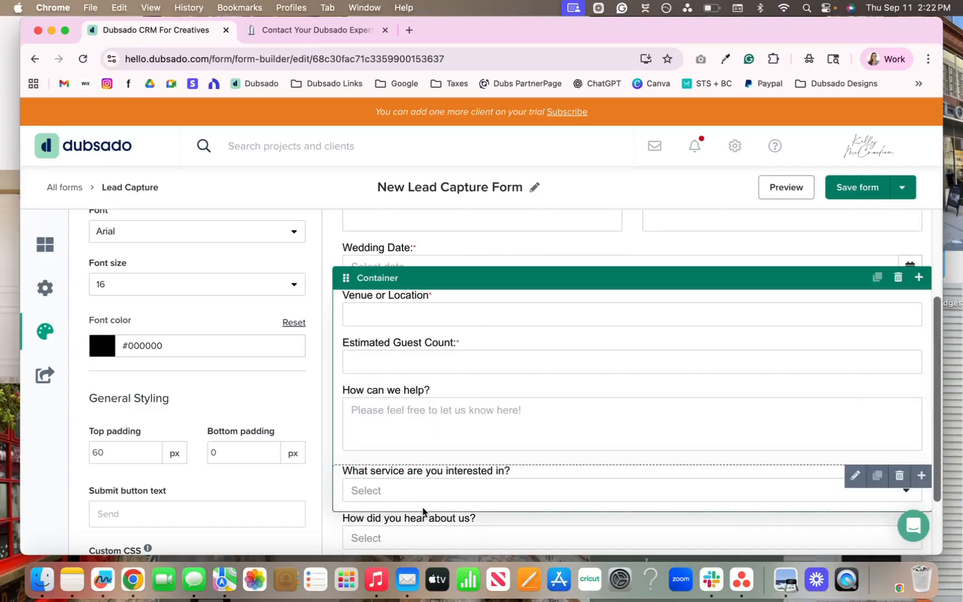
click(423, 516)
scroll(423, 511, down, 2)
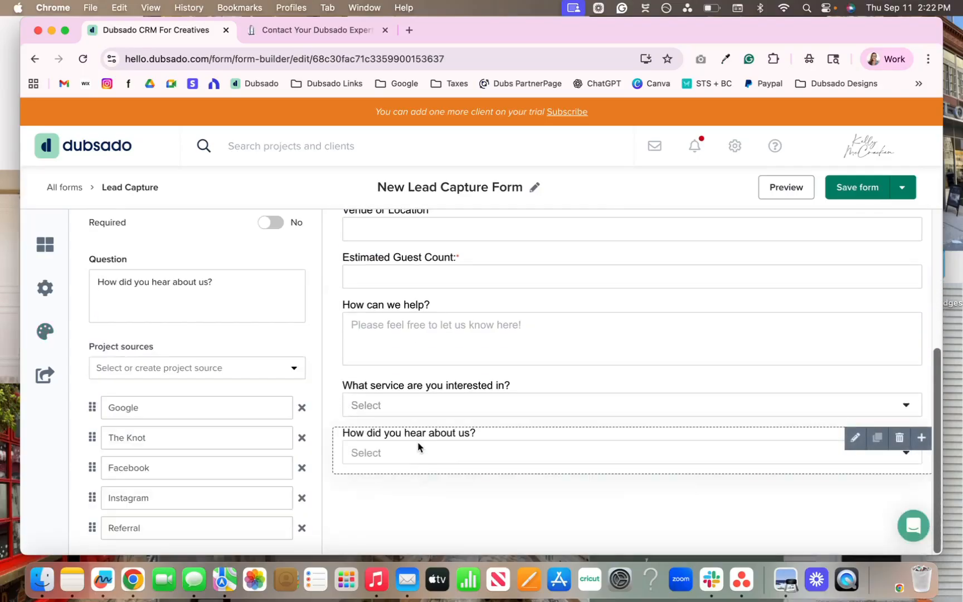
drag(416, 440, 406, 420)
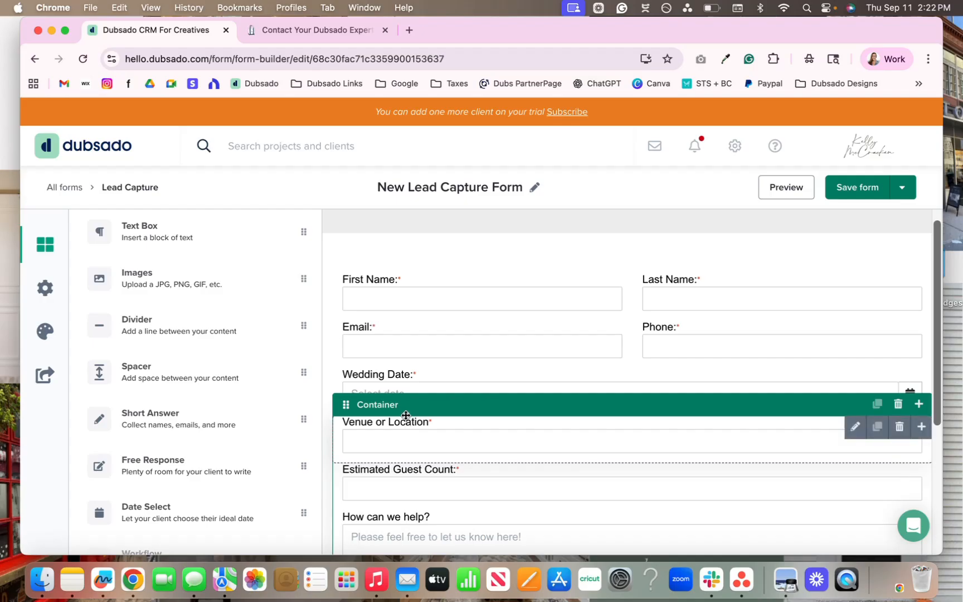
scroll(398, 306, down, 5)
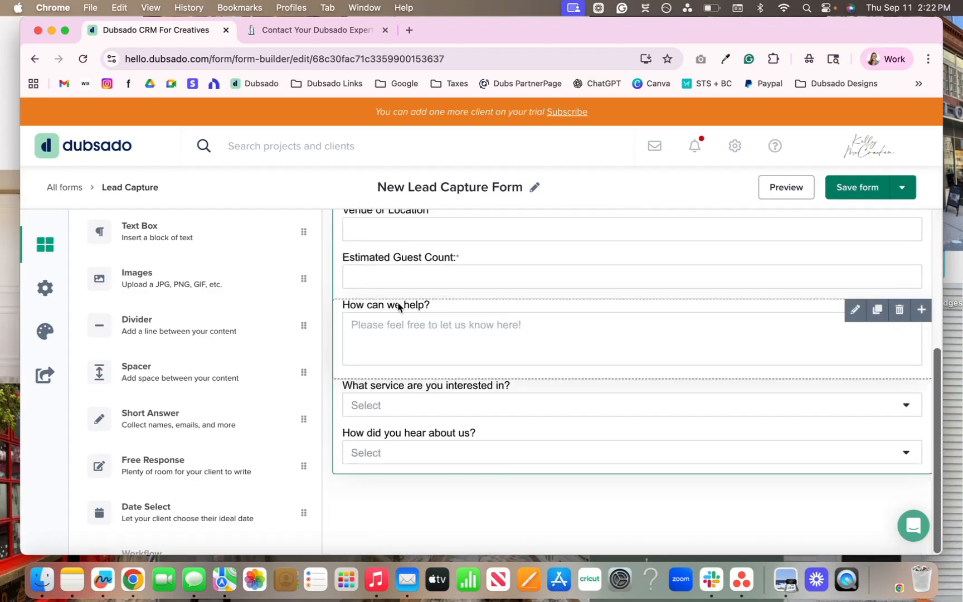
Save the lead capture form and preview it from the name fields to the submit button.
click(853, 188)
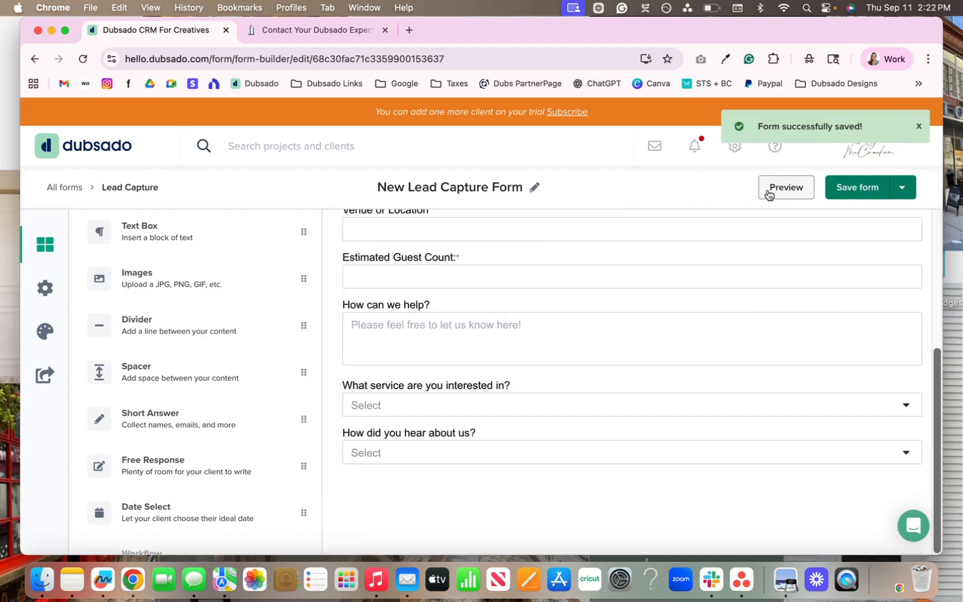
click(770, 194)
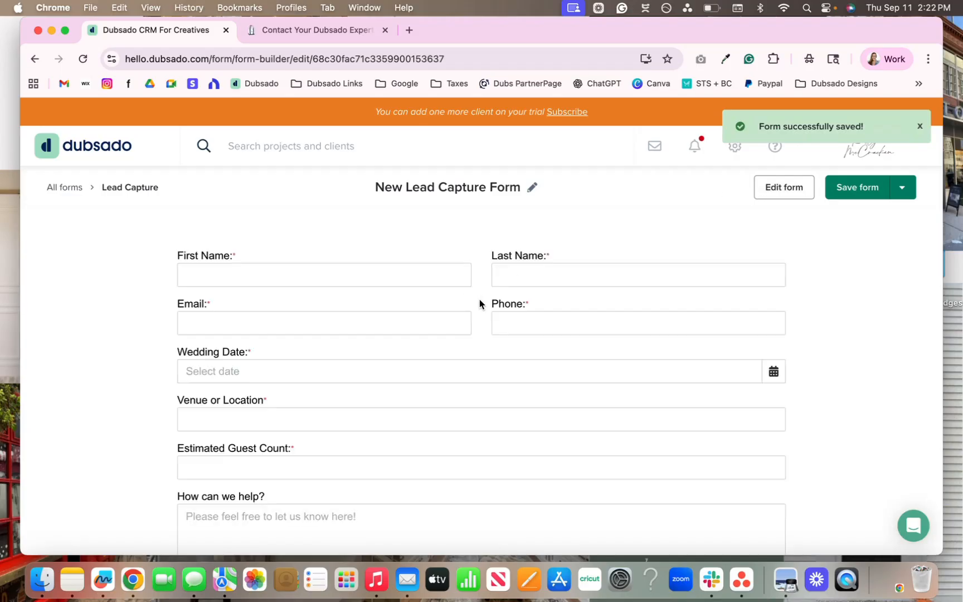
scroll(292, 286, down, 5)
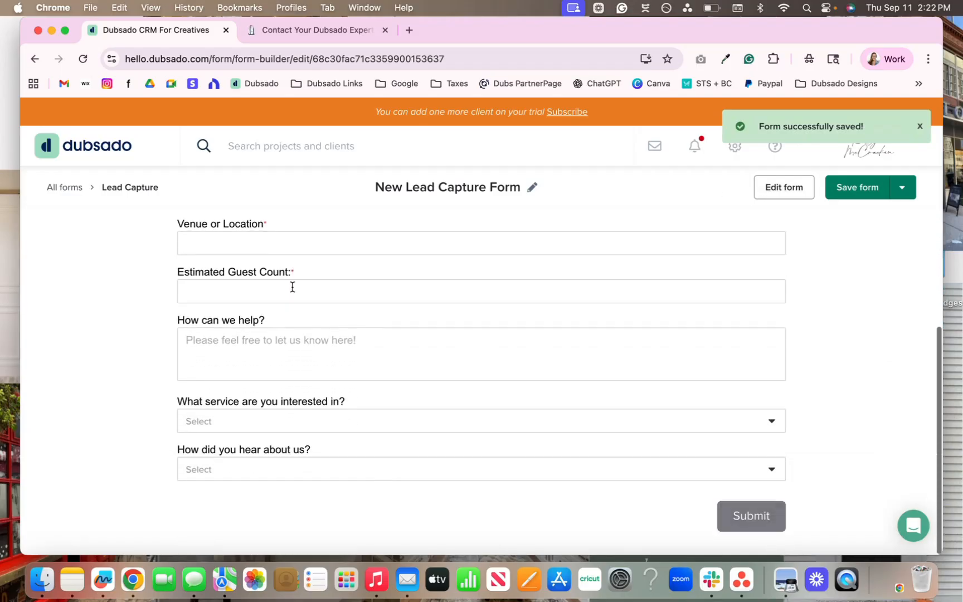
scroll(292, 287, up, 5)
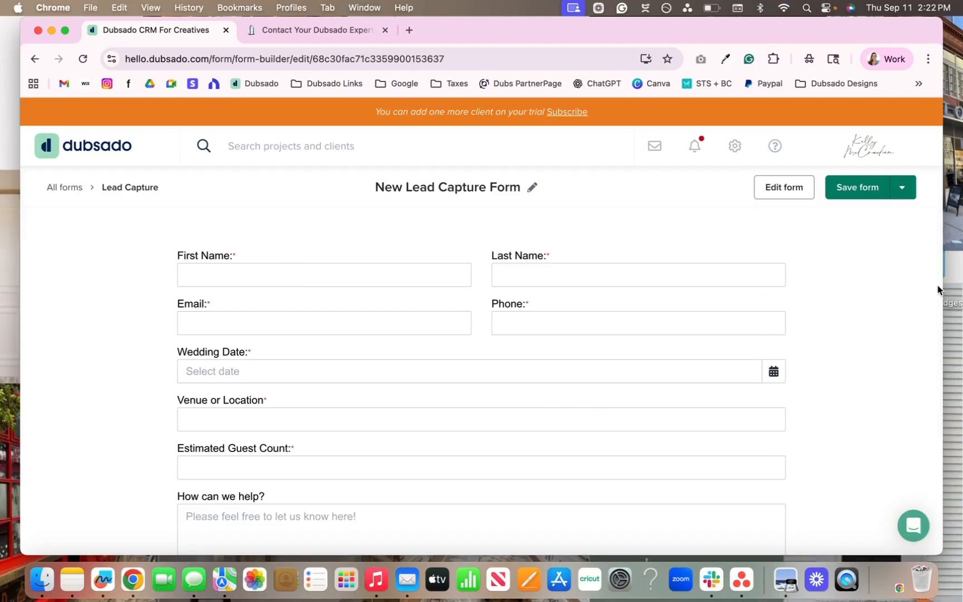
Check the previewed form's mobile layout by narrowing the browser window to about phone width, and widen the window again.
drag(943, 288, 445, 335)
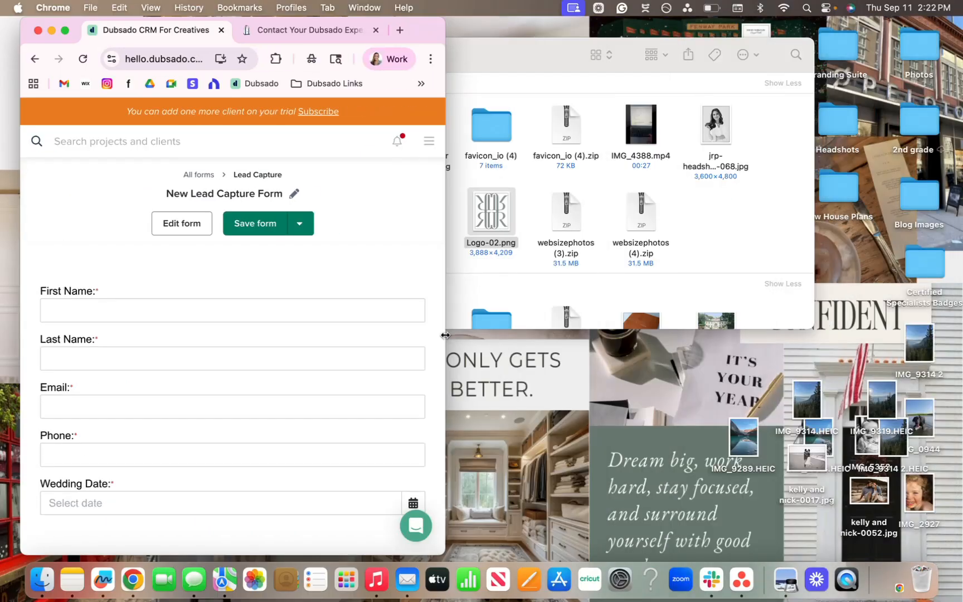
click(450, 334)
click(448, 334)
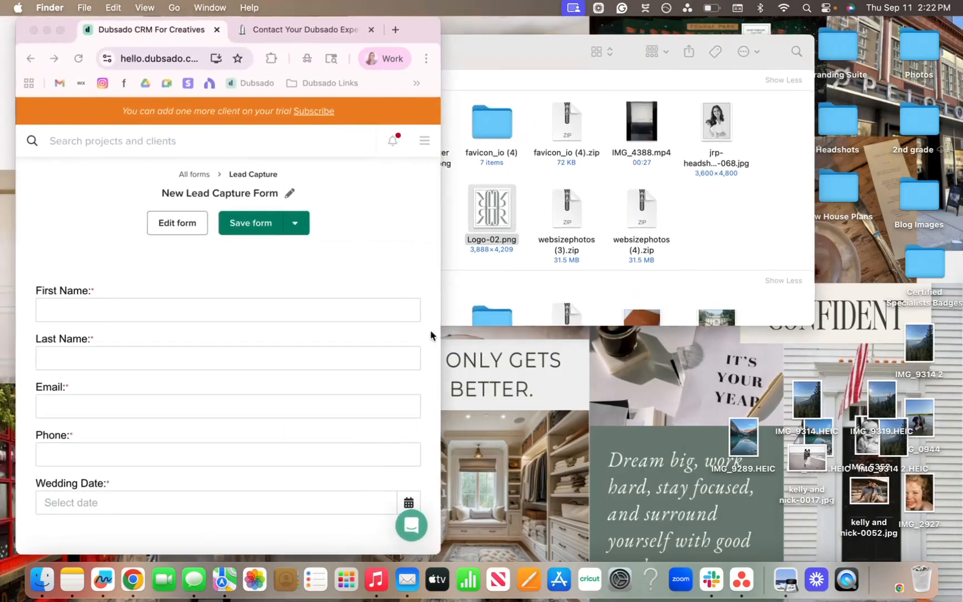
click(445, 329)
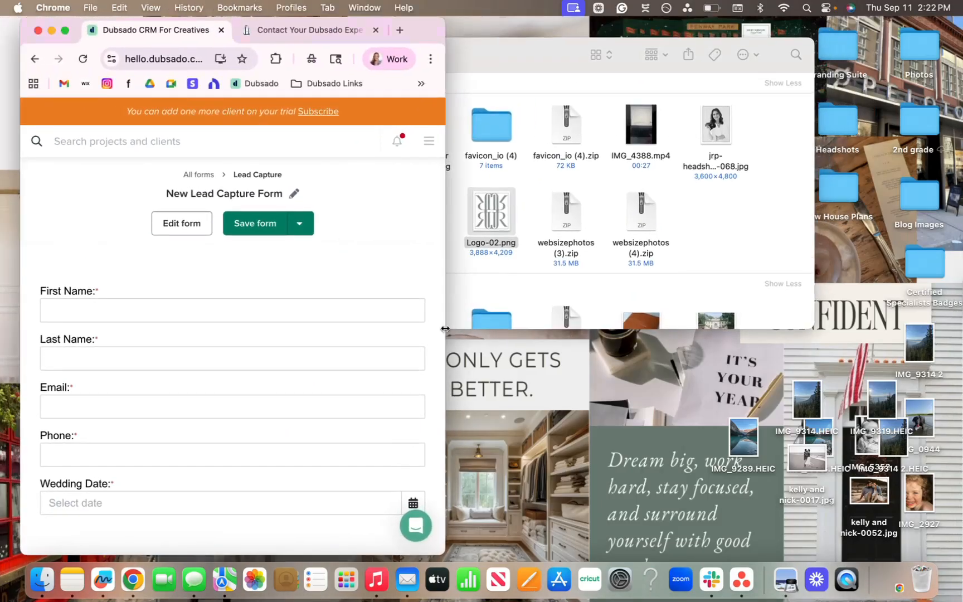
drag(445, 329, 258, 327)
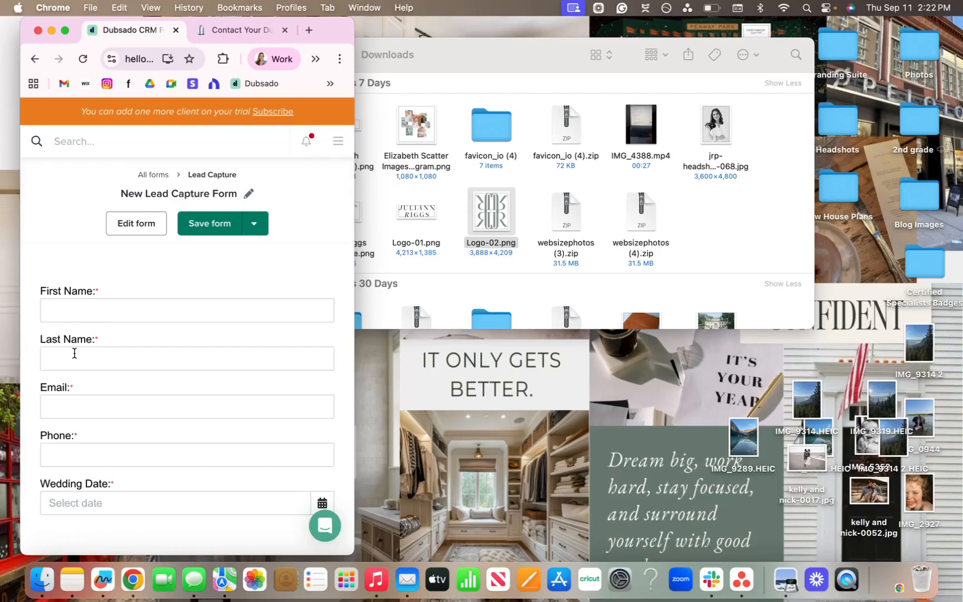
scroll(99, 347, down, 10)
drag(355, 213, 920, 237)
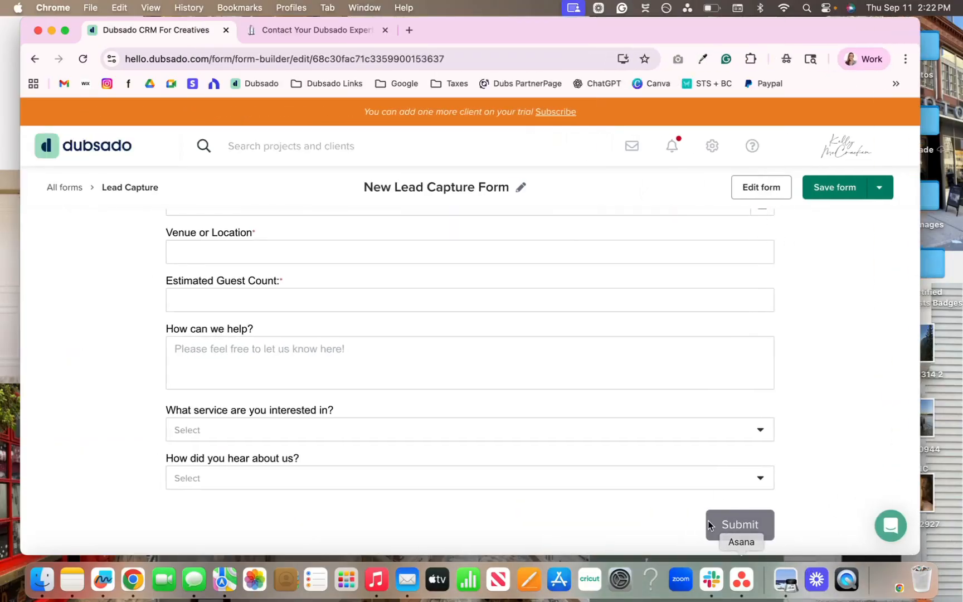
Return to editing the form, set the submit button text to "Let's Go!" and save the form.
click(752, 184)
click(40, 290)
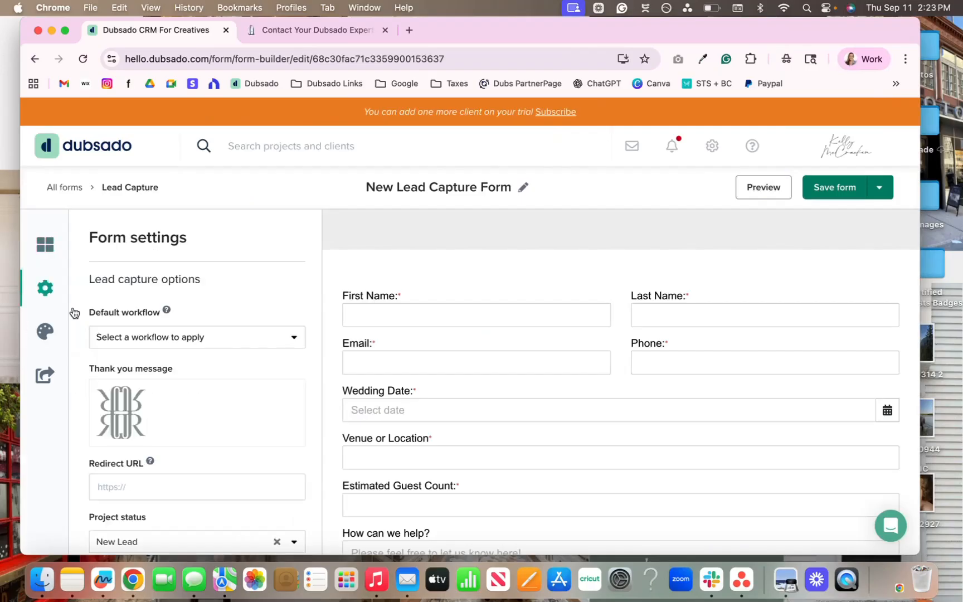
scroll(173, 376, down, 10)
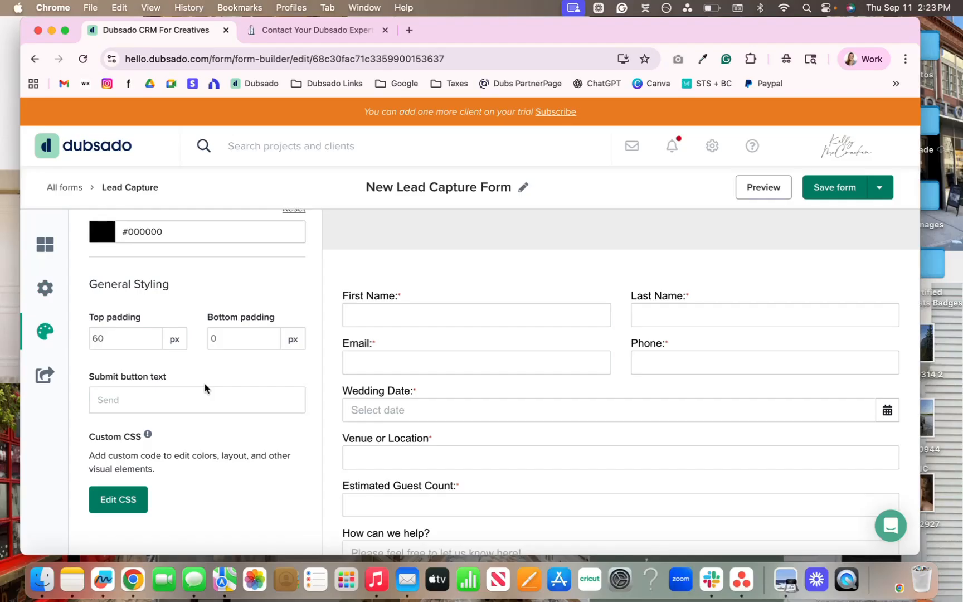
scroll(206, 387, up, 3)
scroll(163, 457, down, 1)
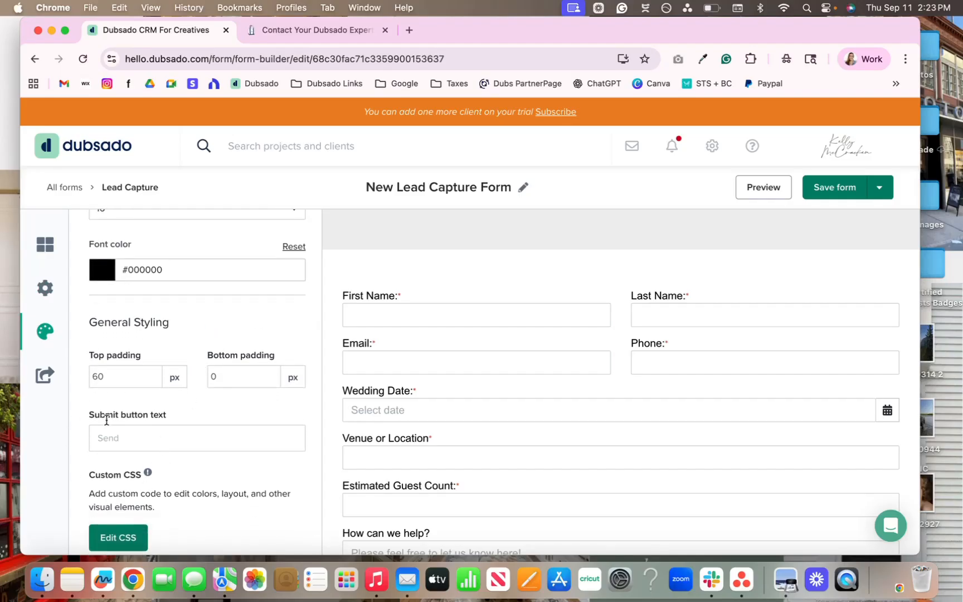
click(115, 436)
text(Let's Go!)
scroll(131, 357, down, 2)
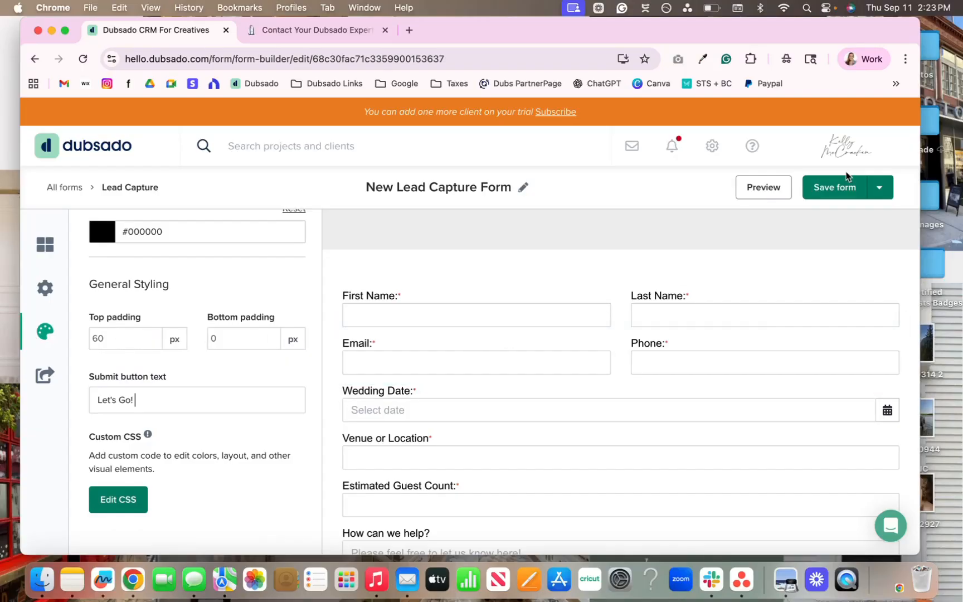
click(830, 189)
Examine the form elements available for the lead capture form, from Container and Text Box through Project tracking to File Uploader.
scroll(630, 309, down, 2)
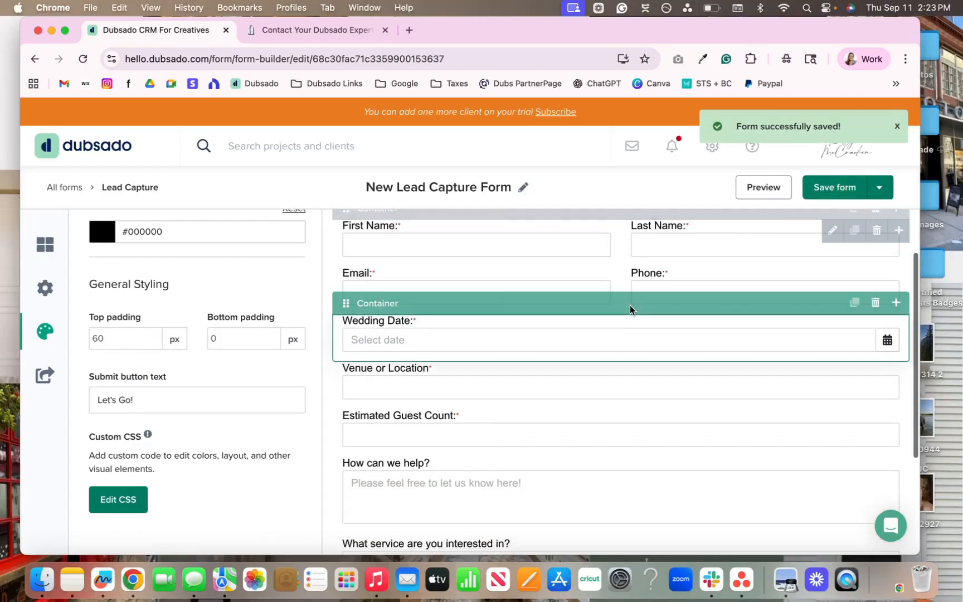
click(42, 248)
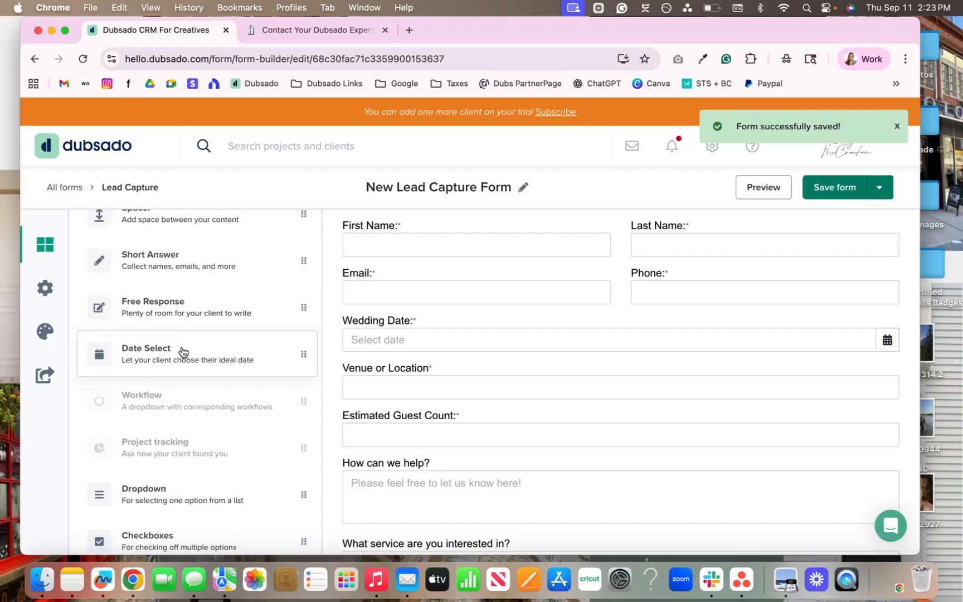
scroll(184, 351, down, 4)
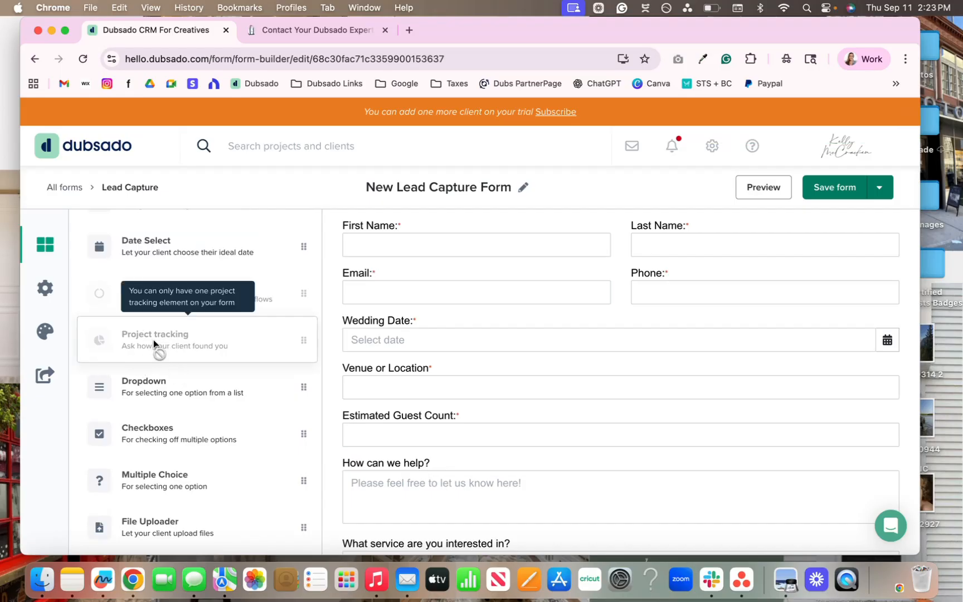
scroll(179, 505, down, 2)
scroll(189, 525, up, 10)
scroll(174, 432, up, 2)
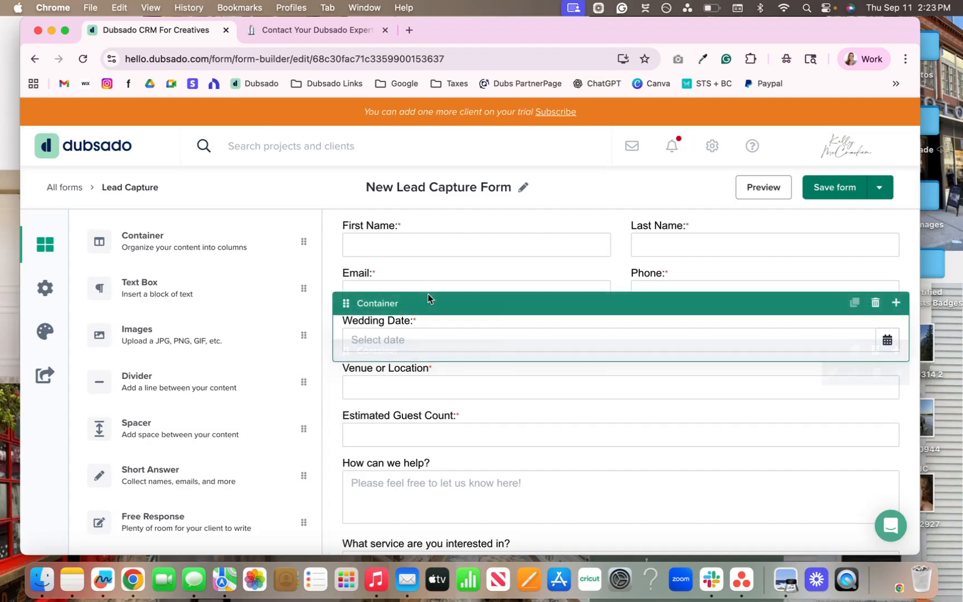
Save and close the lead capture form to return to the list of forms.
click(881, 190)
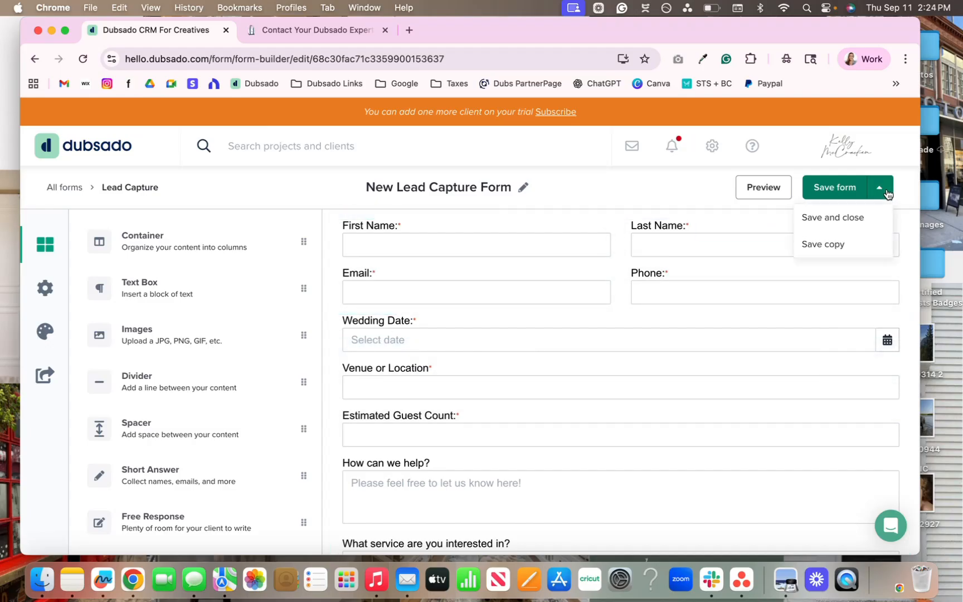
click(867, 216)
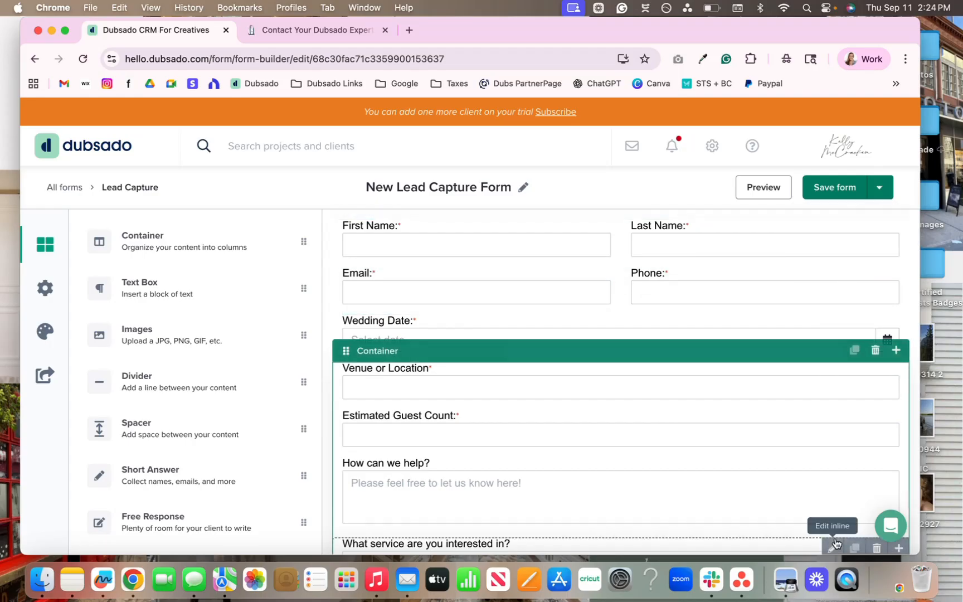
click(815, 580)
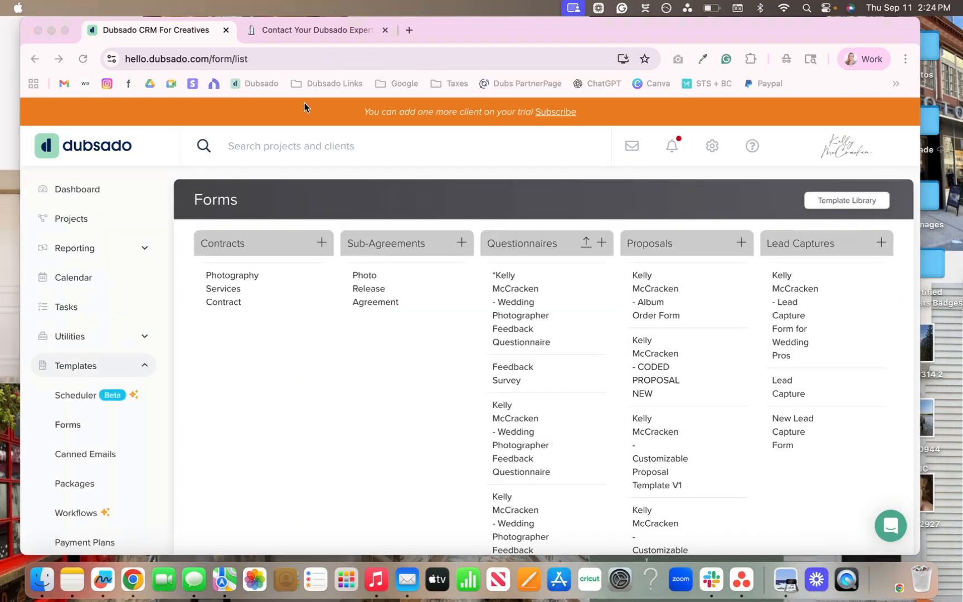